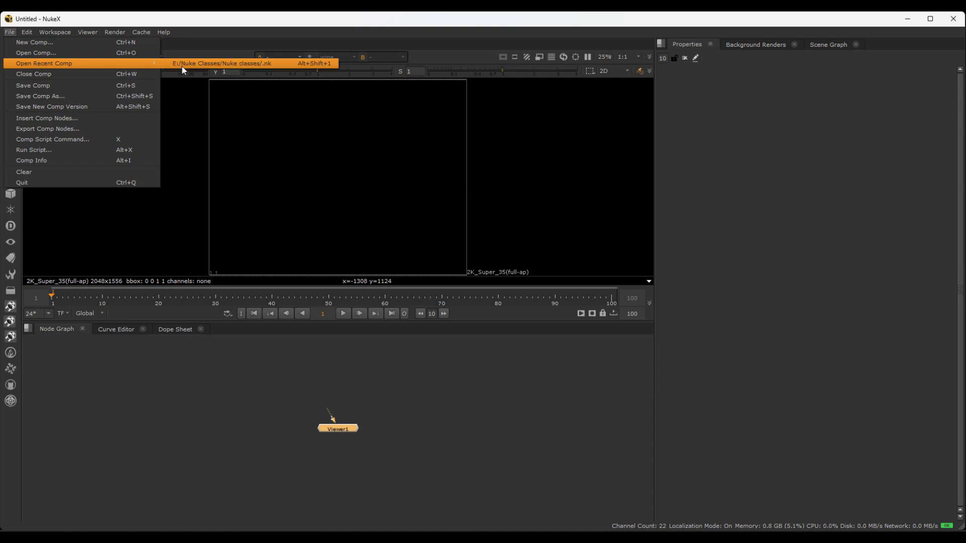
Open the recent comp E:/Nuke Classes/Nuke classes/.nk.
click(221, 63)
click(576, 291)
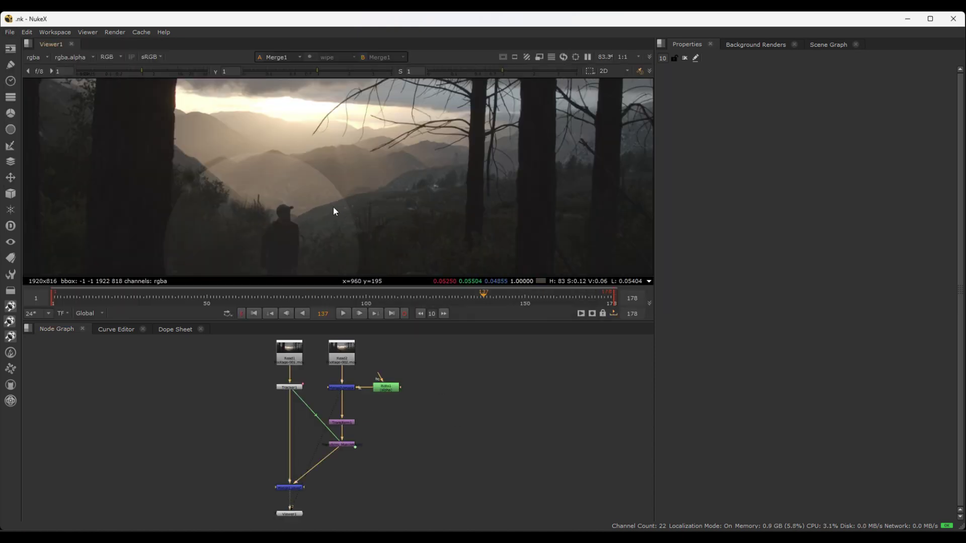
Examine the circular masked area around the standing man in the composite, scrubbing to frame 147 and toggling the viewer overlay off and on.
scroll(328, 171, down, 1)
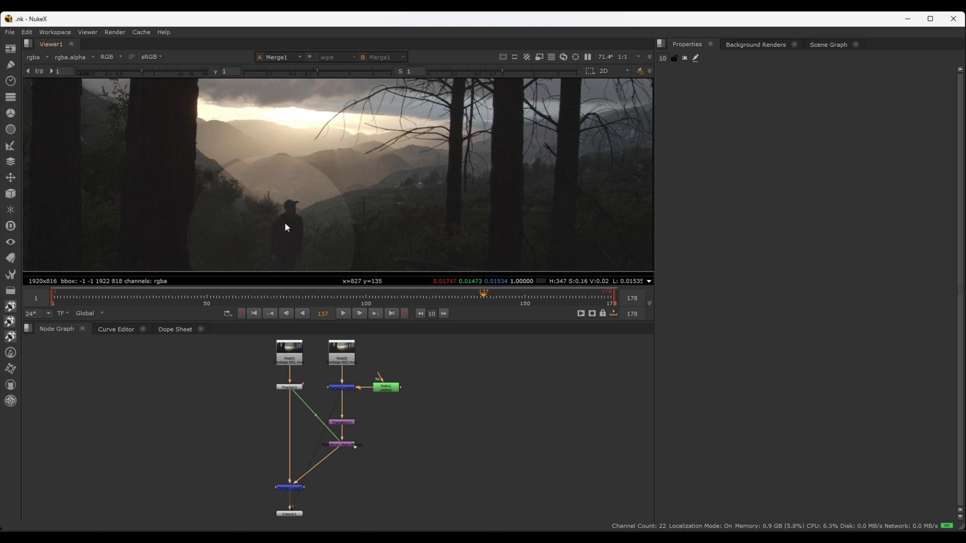
scroll(289, 203, down, 2)
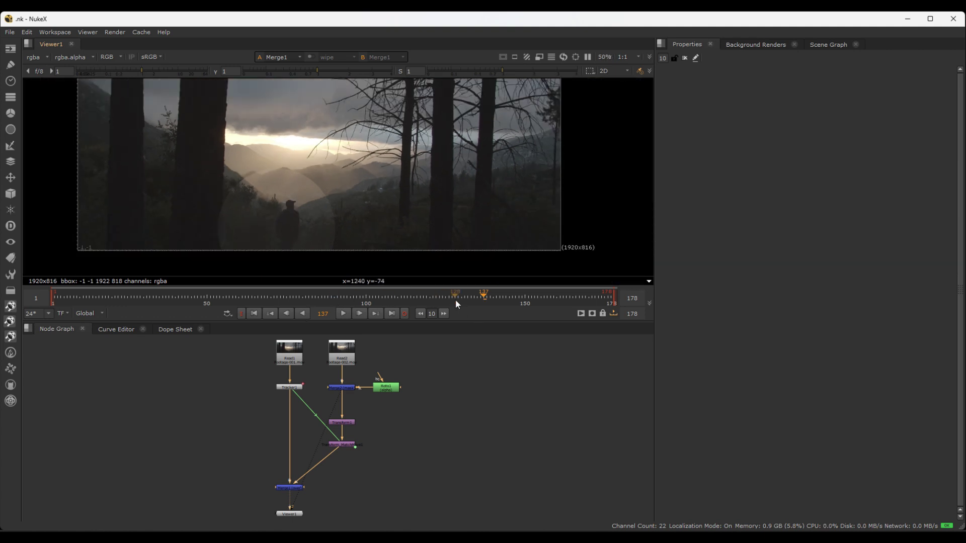
drag(455, 300, 517, 284)
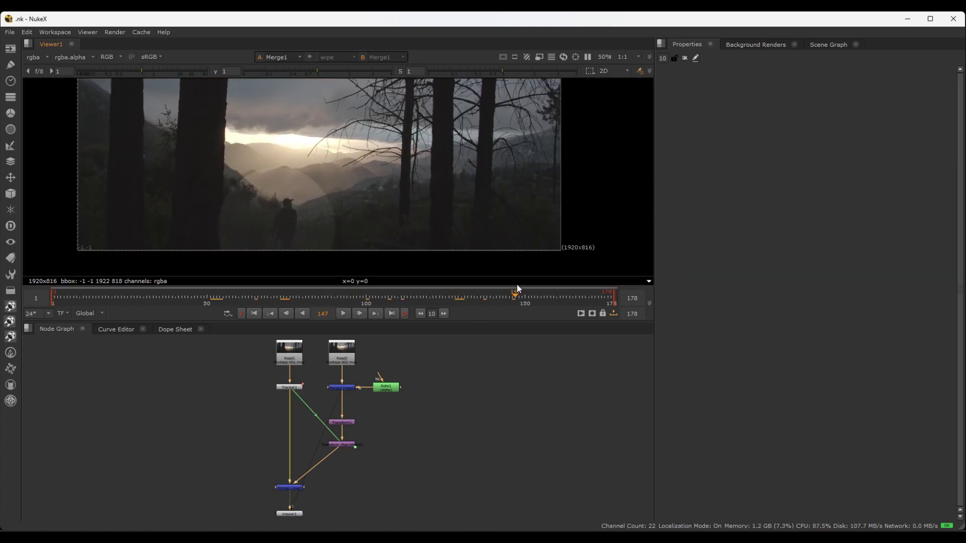
scroll(278, 197, up, 4)
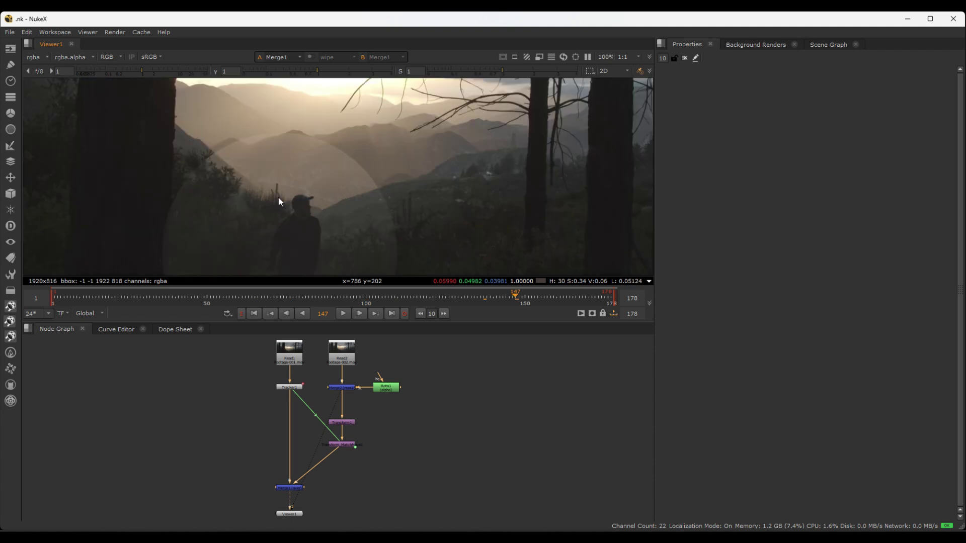
key(f)
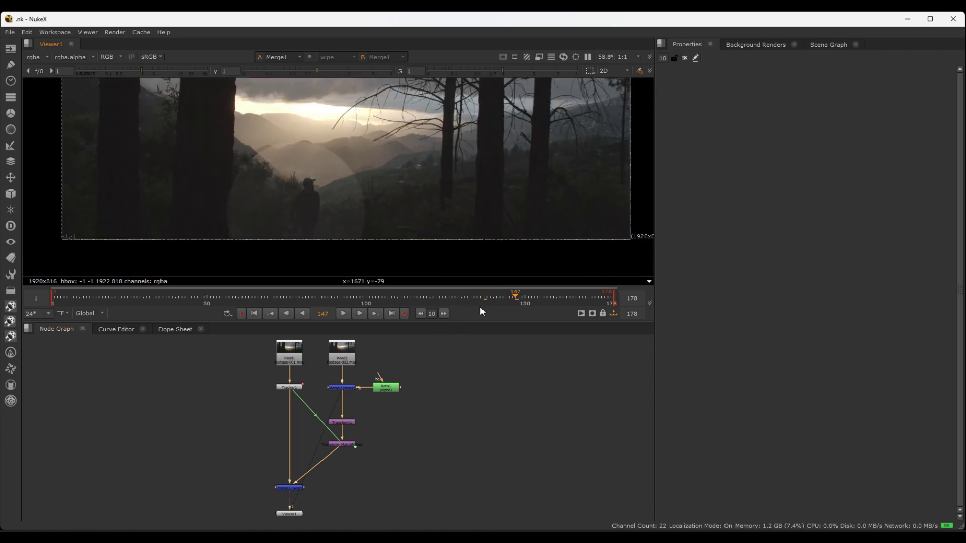
scroll(323, 210, up, 1)
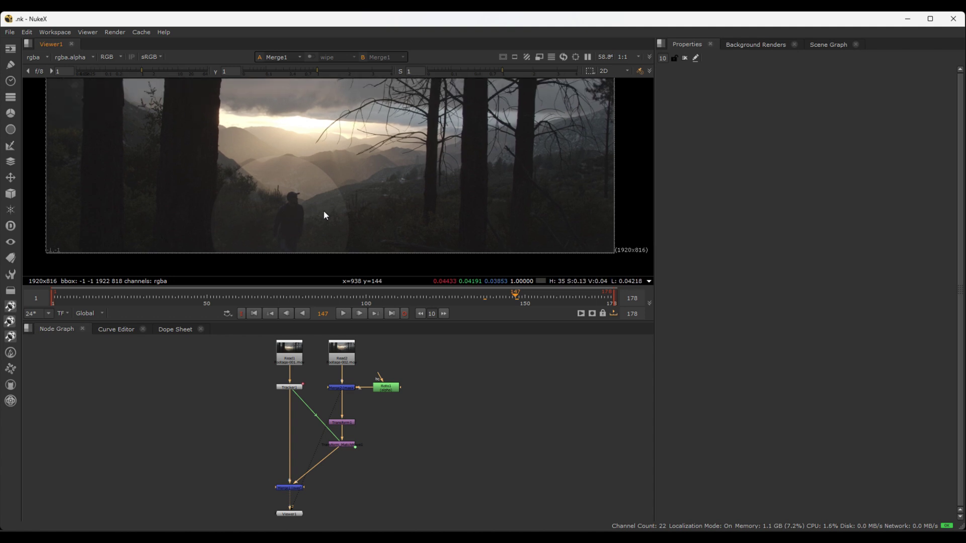
scroll(324, 203, down, 2)
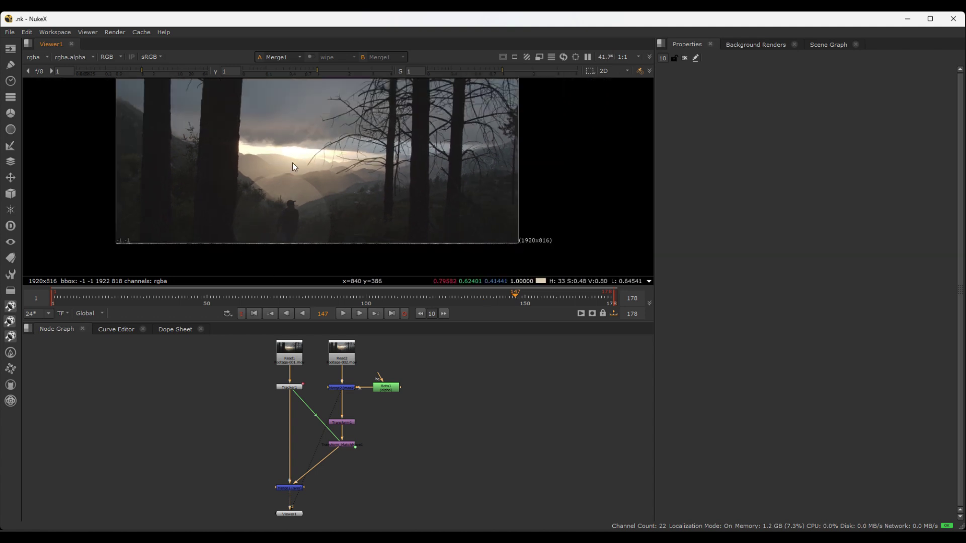
key(o)
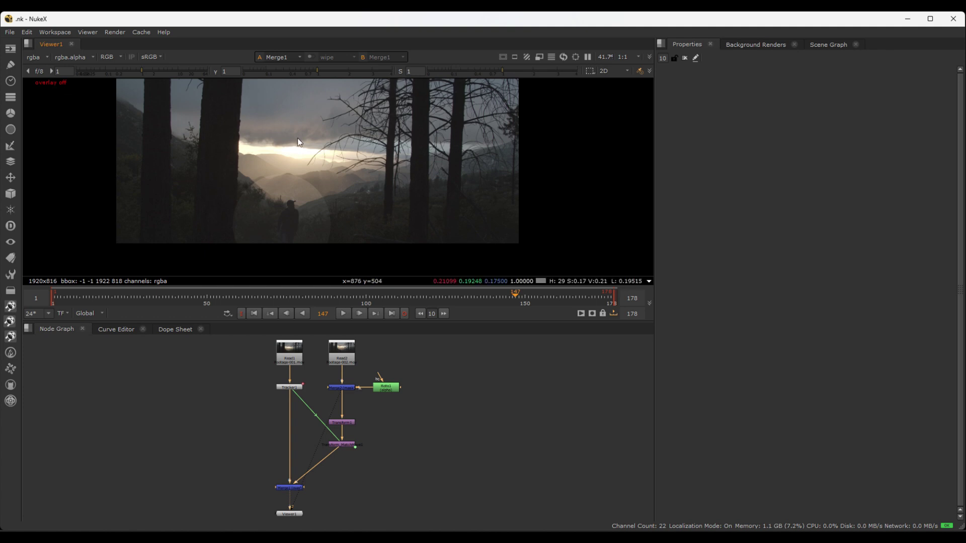
key(o)
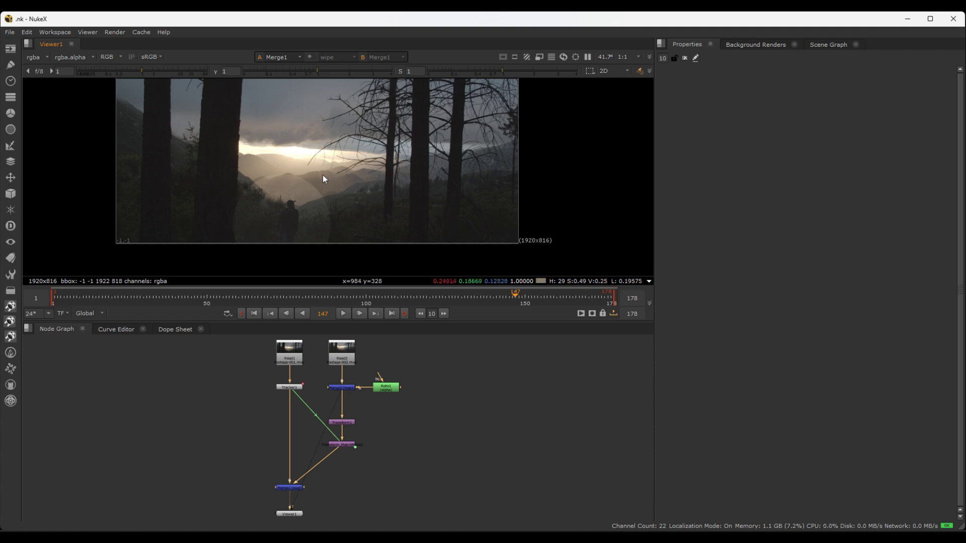
Open the Roto1 node's properties, select its Ellipse1 shape and move to frame 132.
double_click(387, 386)
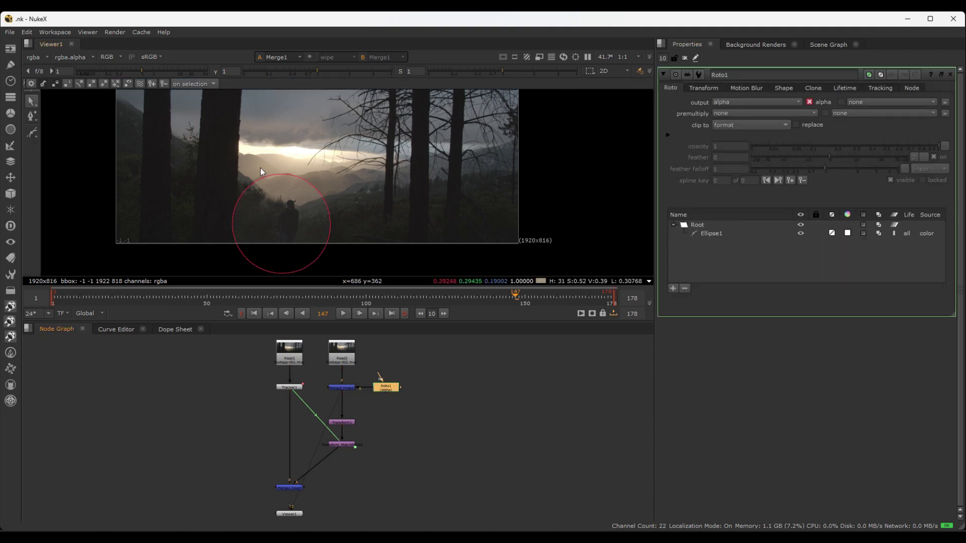
click(330, 214)
scroll(340, 226, up, 3)
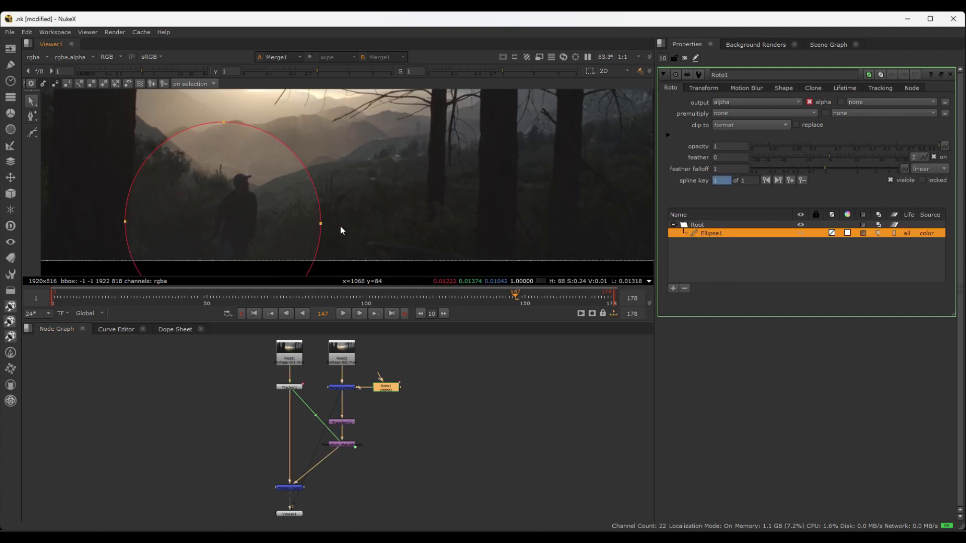
drag(497, 294, 455, 291)
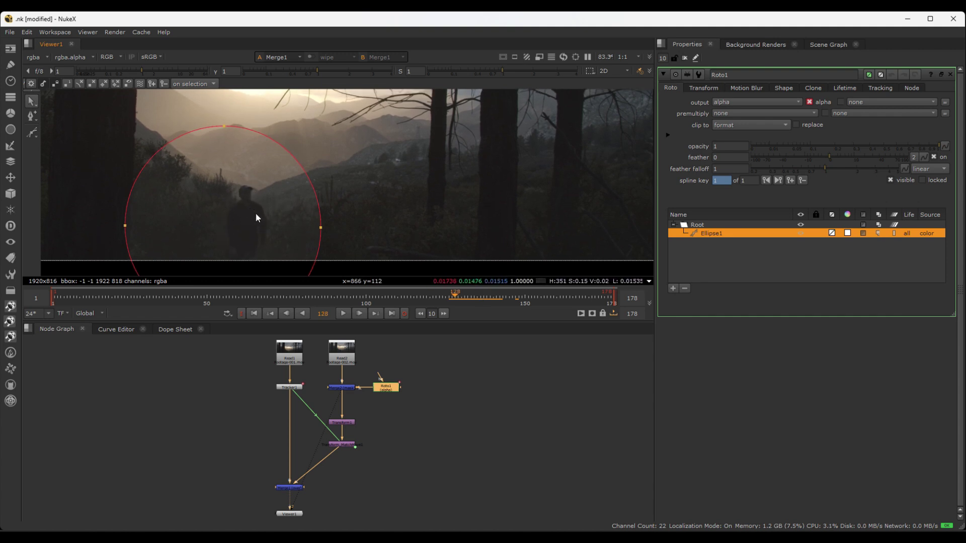
mouse_move(455, 297)
mouse_down()
mouse_move(491, 297)
mouse_move(412, 298)
mouse_move(468, 298)
mouse_up()
scroll(326, 224, down, 1)
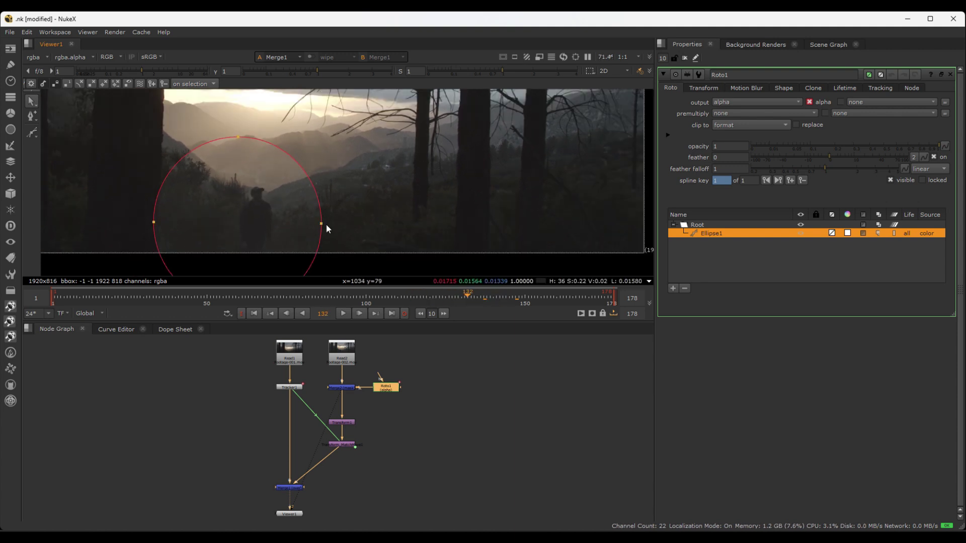
At frame 132, widen Ellipse1 by moving its right point to the tree trunk and its left point further outward.
click(322, 225)
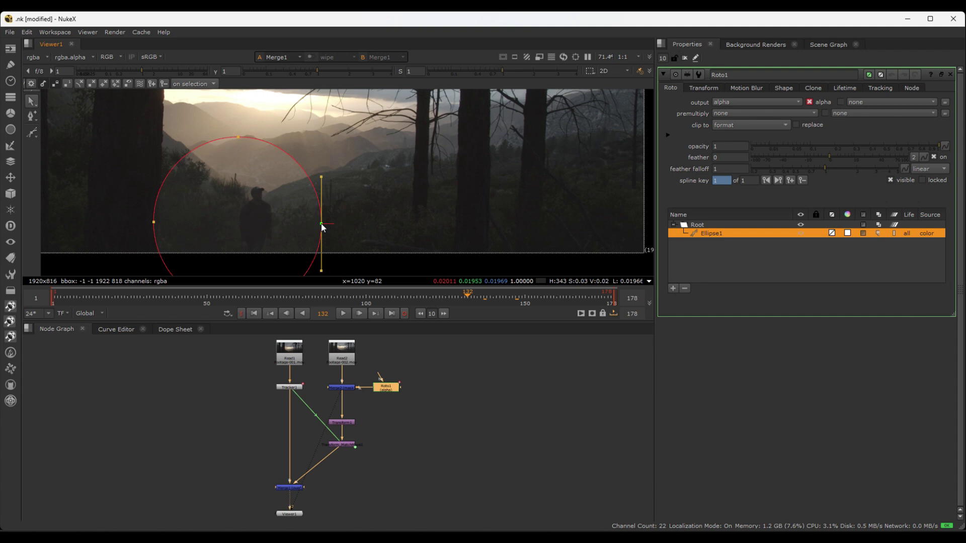
drag(322, 225, 479, 213)
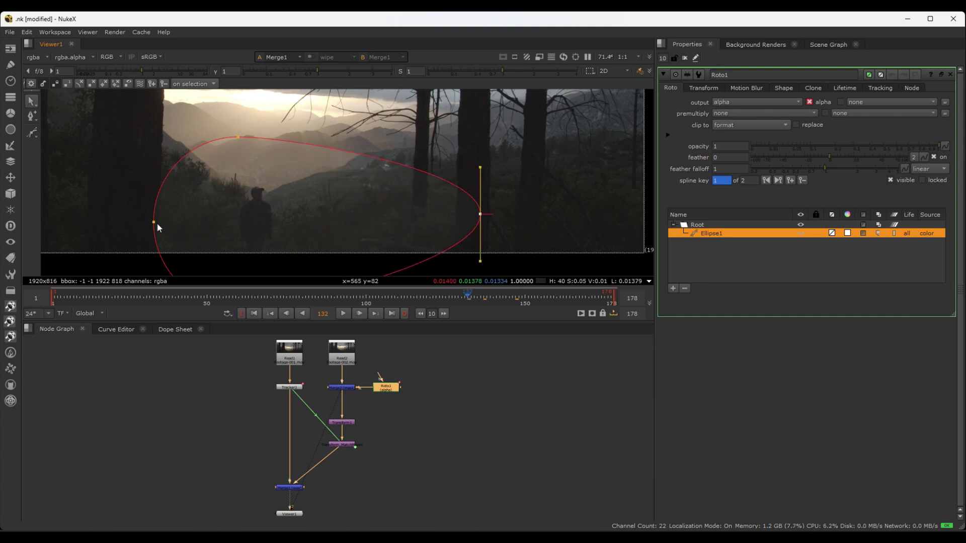
drag(158, 224, 113, 213)
mouse_move(466, 294)
mouse_down()
mouse_move(502, 294)
mouse_move(454, 293)
mouse_move(470, 293)
mouse_up()
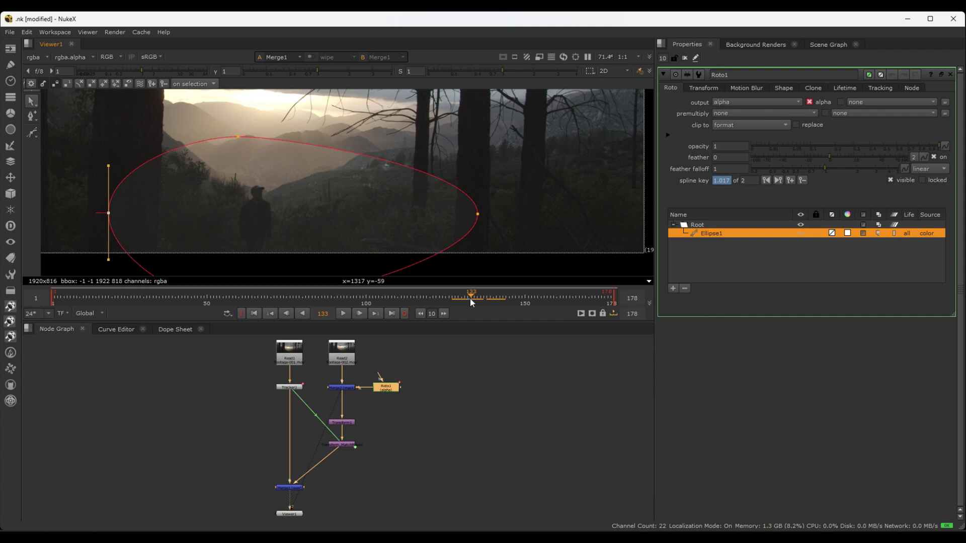
mouse_move(469, 298)
mouse_down()
mouse_move(483, 296)
mouse_move(468, 298)
mouse_up()
Reshape Ellipse1 at frame 132 by raising its right point, shifting the bottom point right, lowering the left point and moving the top point left.
scroll(396, 166, down, 2)
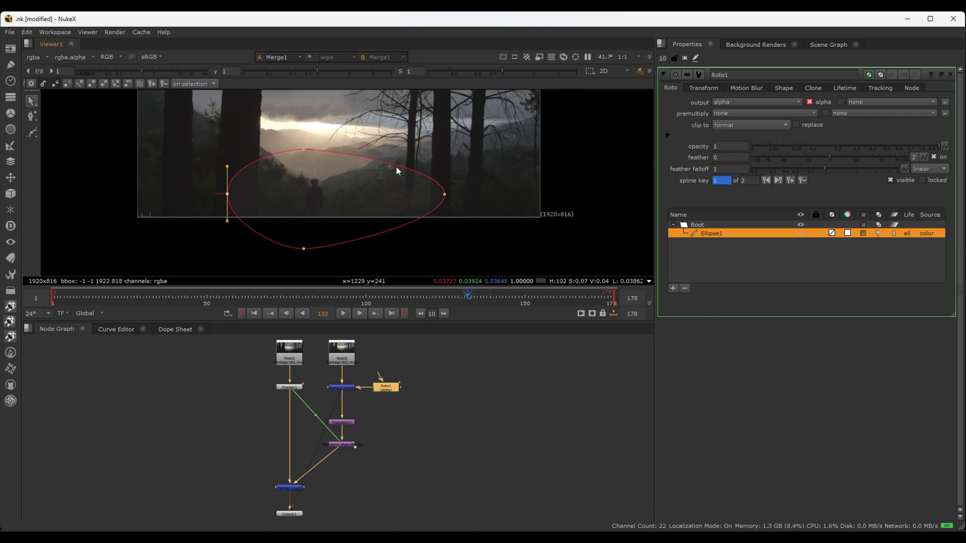
scroll(409, 202, up, 1)
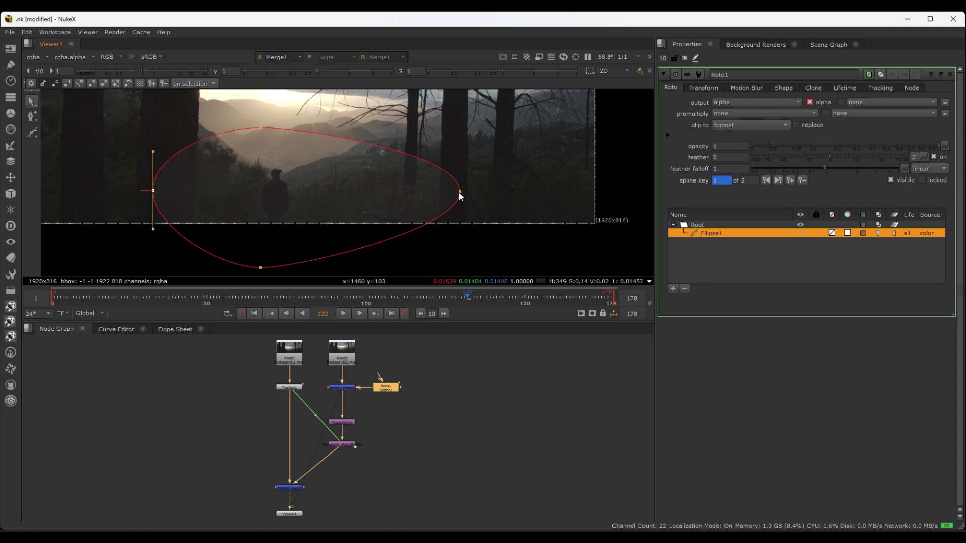
drag(461, 193, 467, 158)
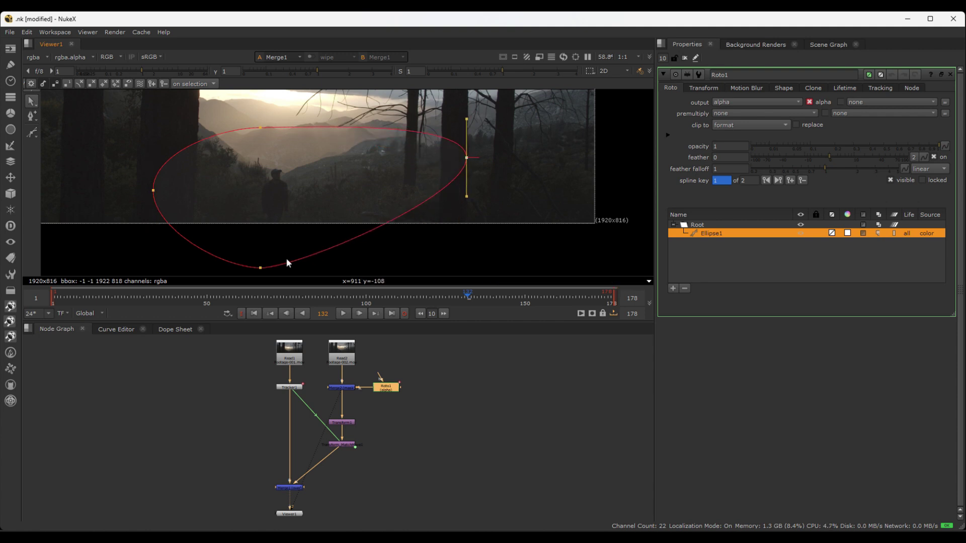
drag(263, 267, 372, 252)
drag(154, 191, 145, 245)
drag(257, 126, 165, 126)
Adjust Ellipse1's right point and swing its upper tangent handle inward to flatten the shape's top edge.
middle_drag(469, 158, 431, 224)
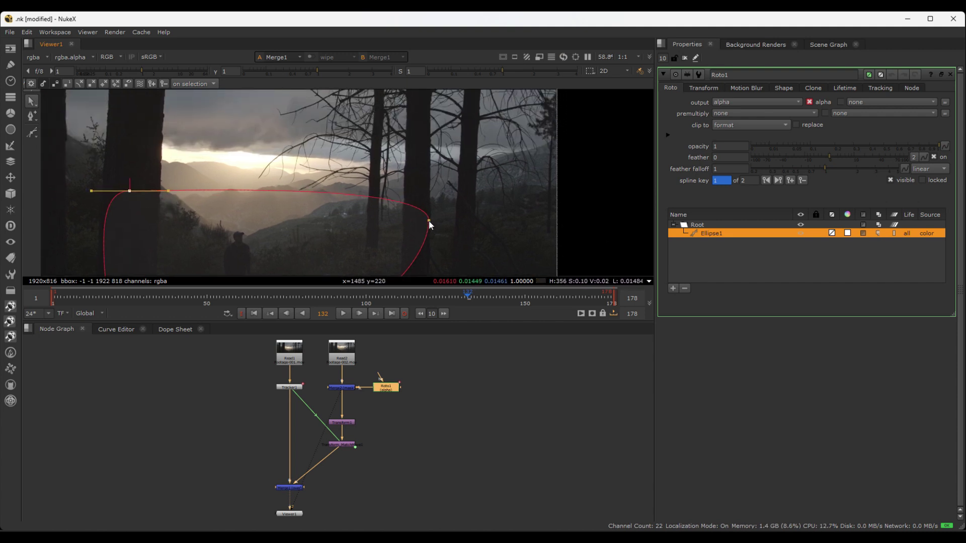
click(431, 207)
scroll(430, 216, down, 2)
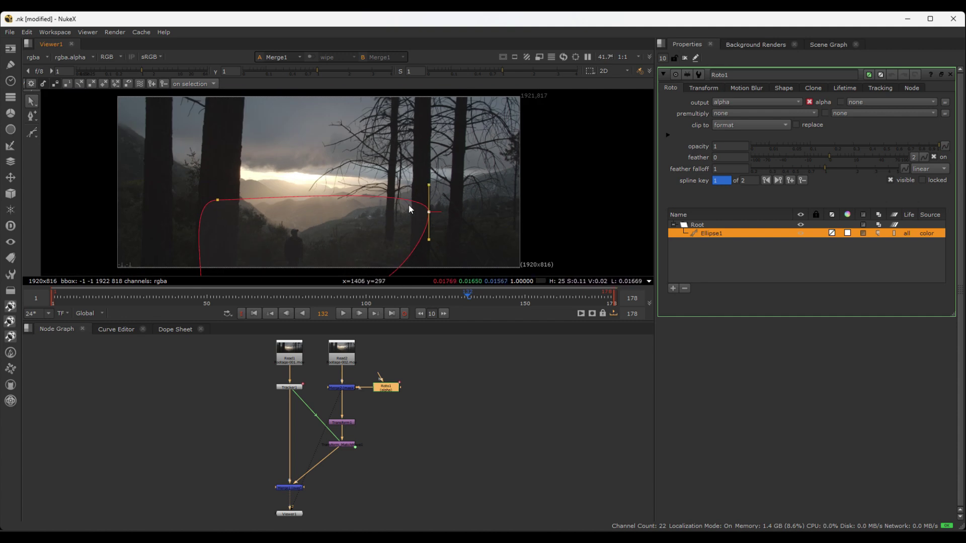
scroll(423, 212, up, 2)
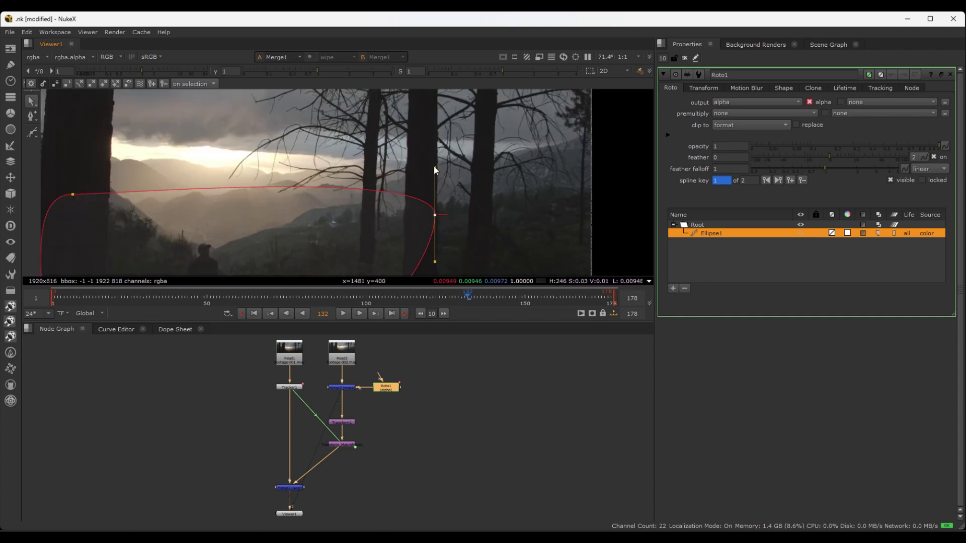
drag(435, 168, 374, 211)
scroll(341, 204, down, 2)
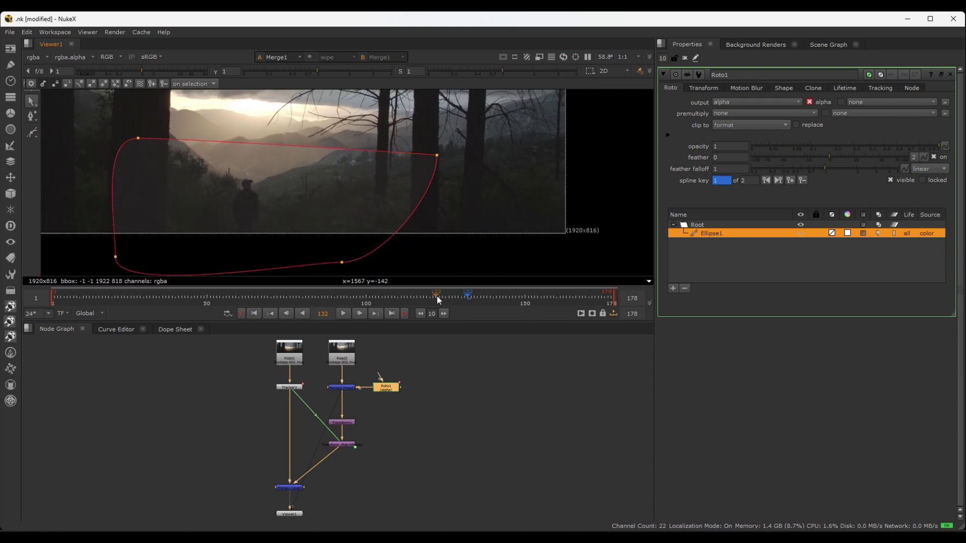
Review how the roto shape changes between frames 172 and 132.
click(593, 297)
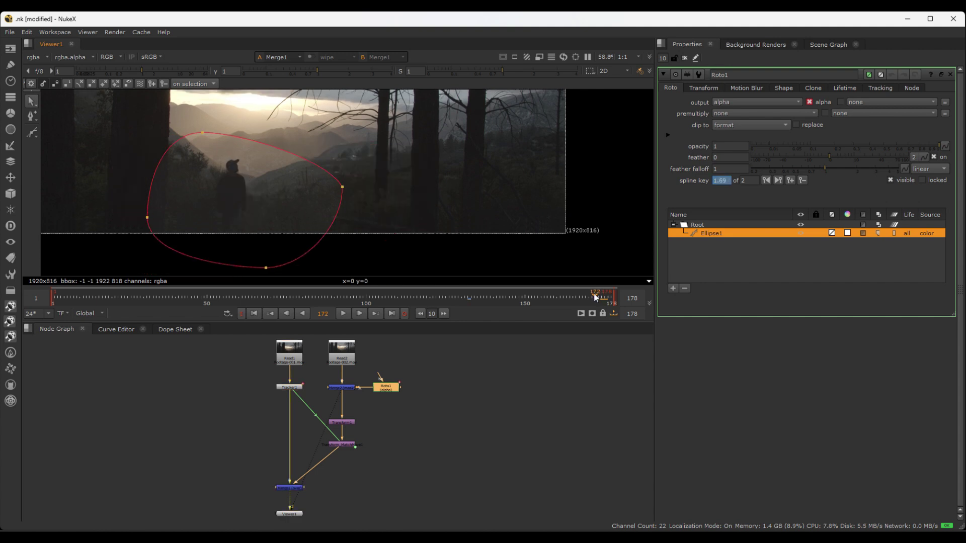
drag(595, 297, 466, 299)
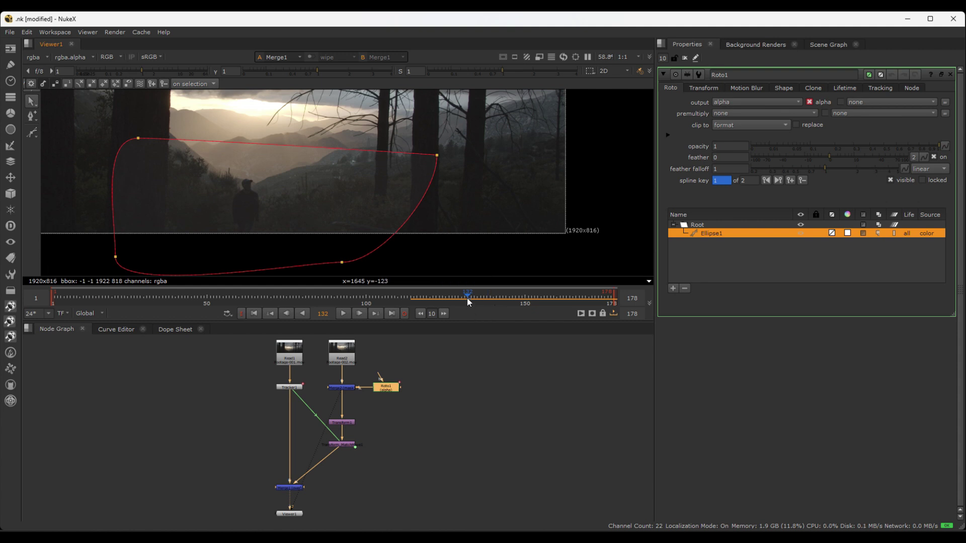
click(489, 335)
scroll(490, 335, up, 3)
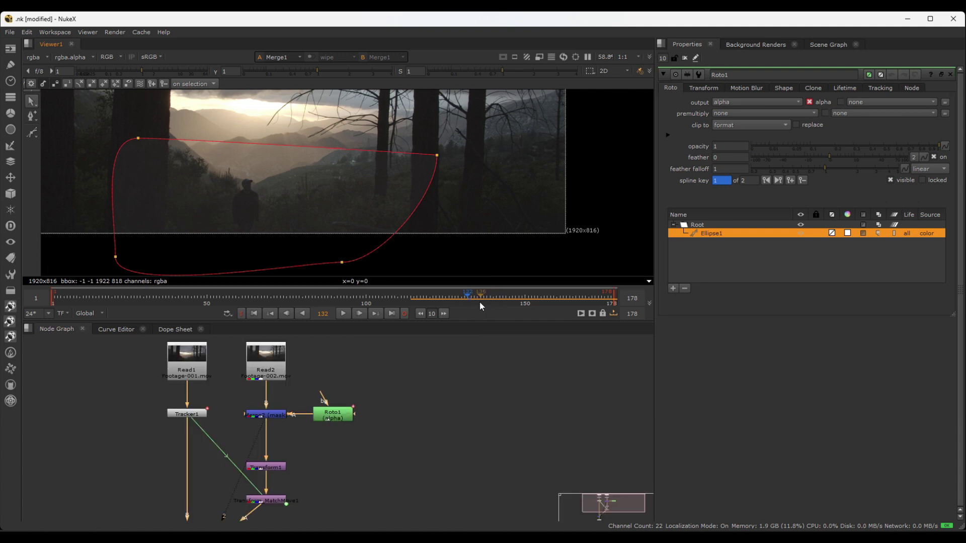
scroll(479, 301, down, 1)
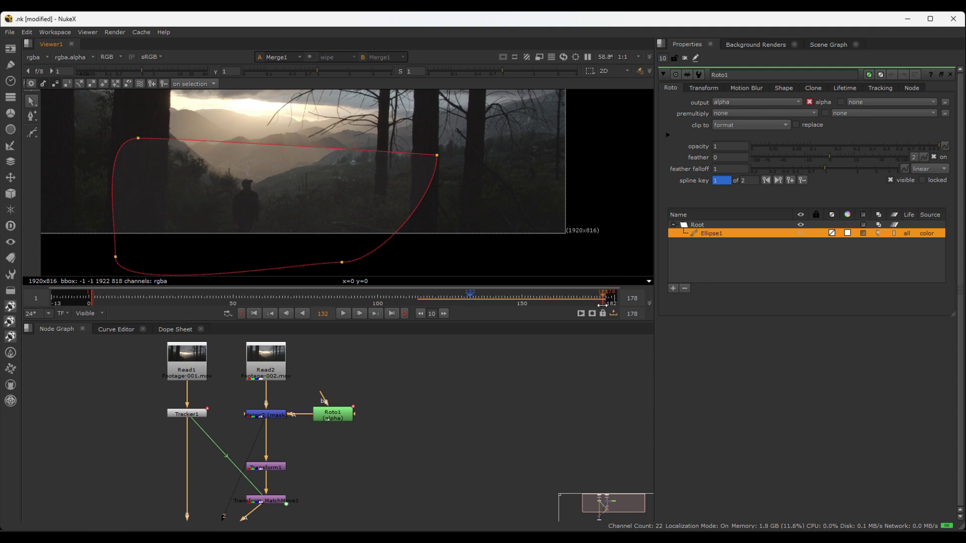
Inspect the Ellipse1 curve's keyframes in the Dope Sheet.
click(173, 330)
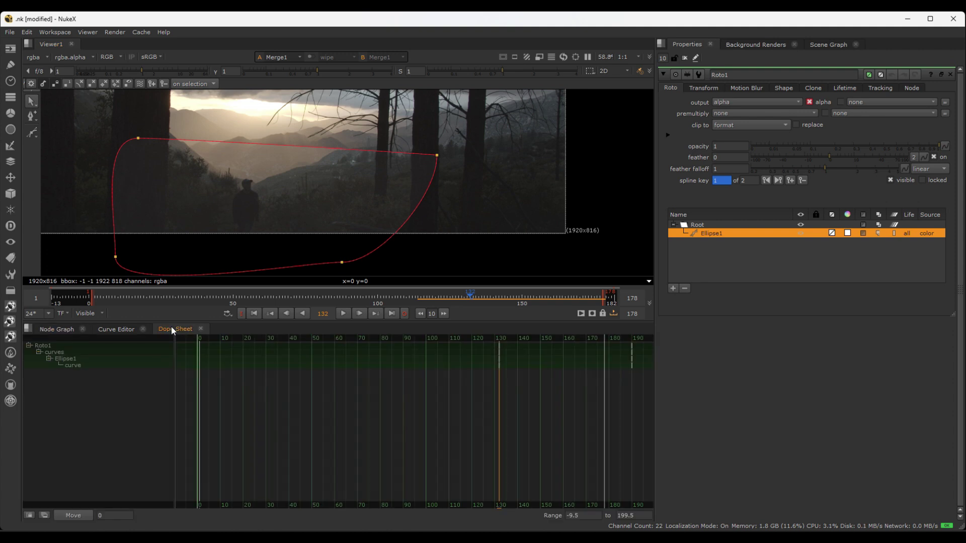
middle_drag(459, 403, 406, 346)
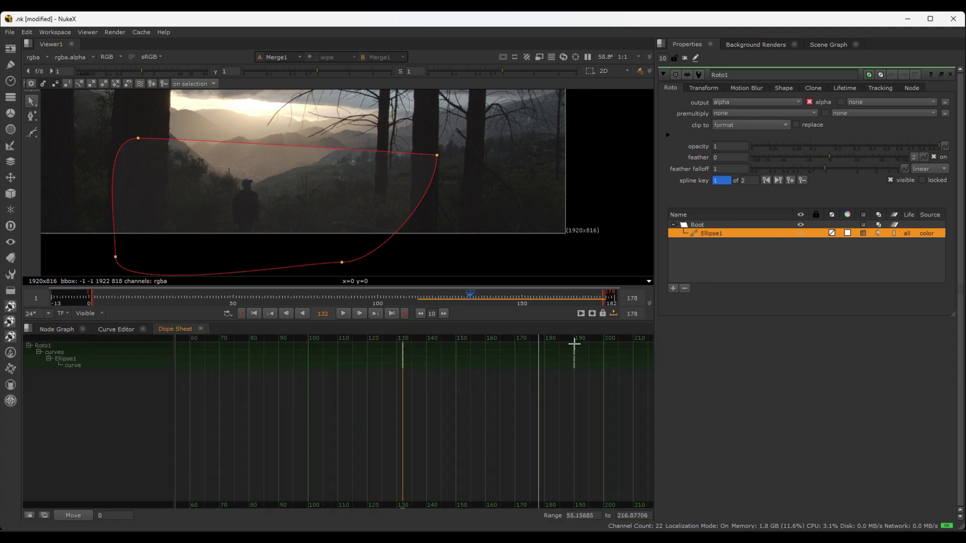
scroll(574, 342, up, 3)
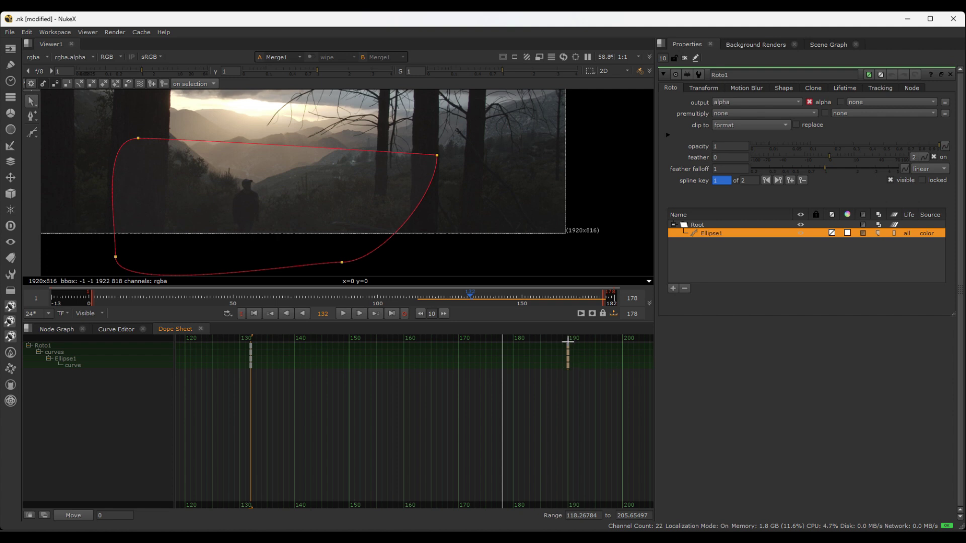
scroll(477, 390, down, 4)
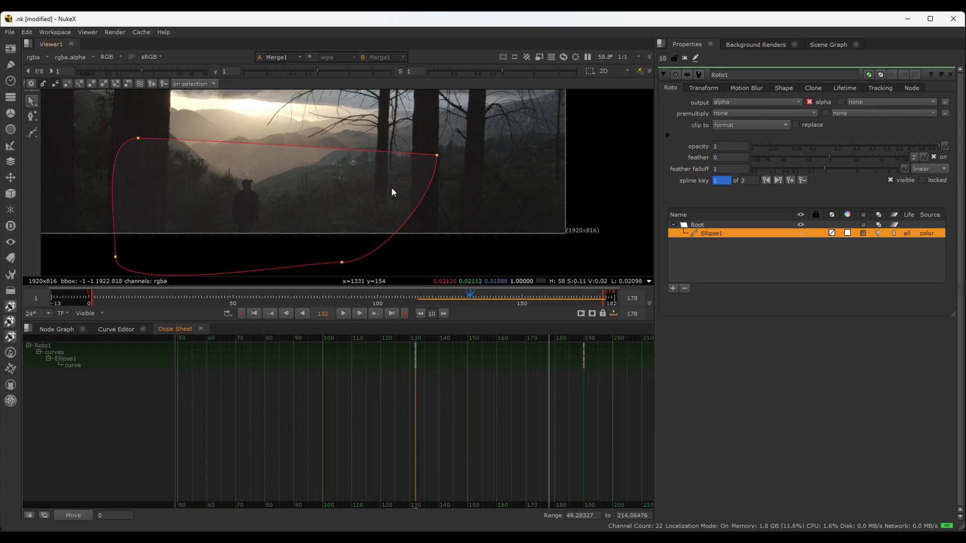
Step to Ellipse1's next spline key at frame 190 and back to the one at frame 132.
middle_drag(446, 186, 419, 205)
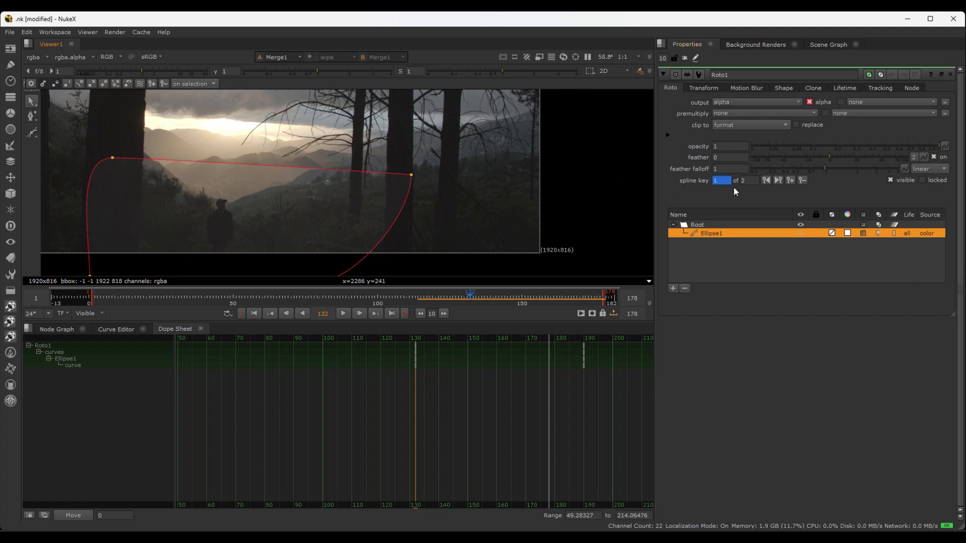
click(777, 179)
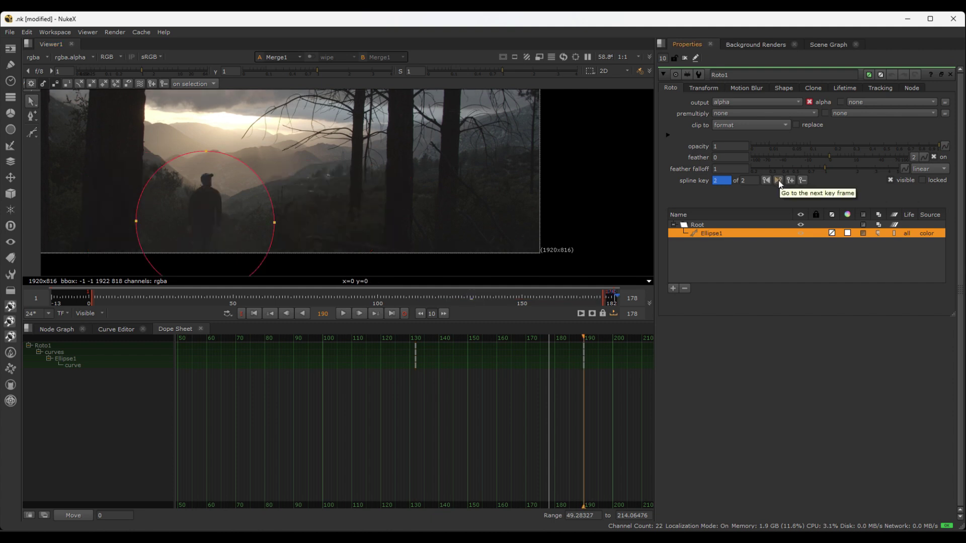
click(766, 180)
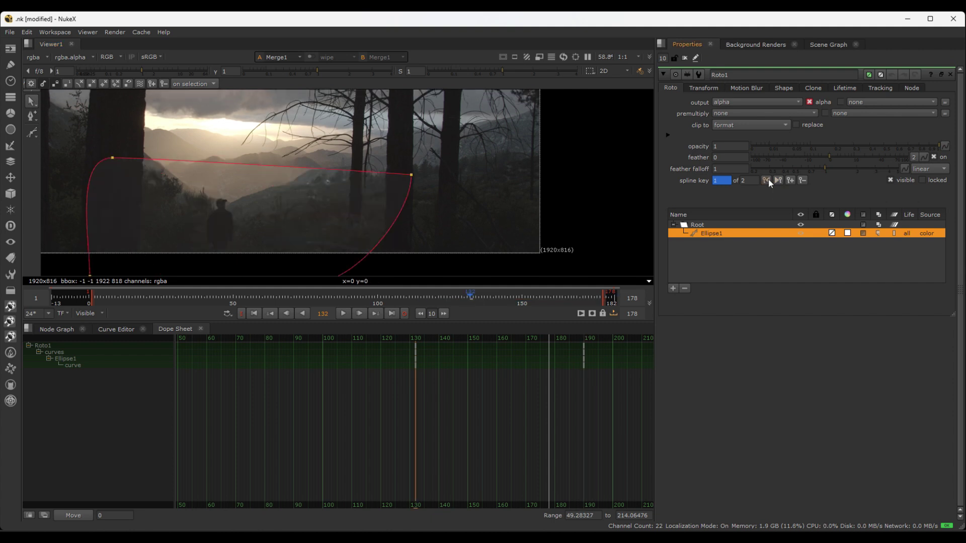
Go to Ellipse1's spline key at frame 190 and delete that key.
click(777, 180)
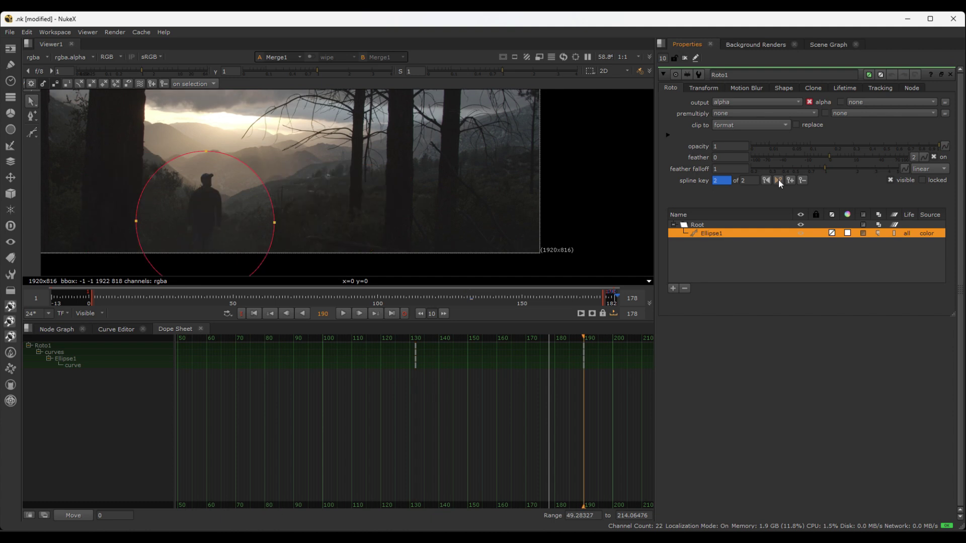
scroll(611, 296, up, 5)
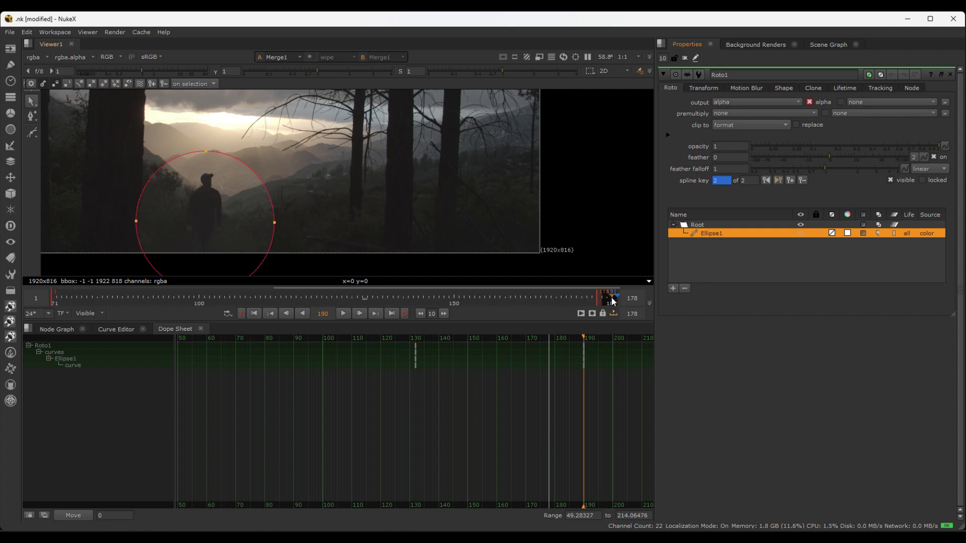
scroll(323, 170, down, 4)
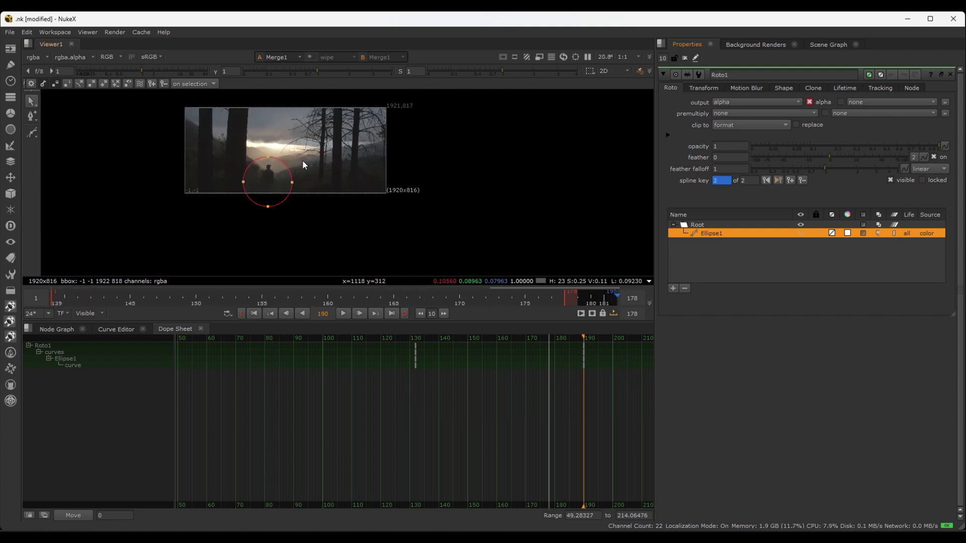
middle_drag(323, 170, 352, 204)
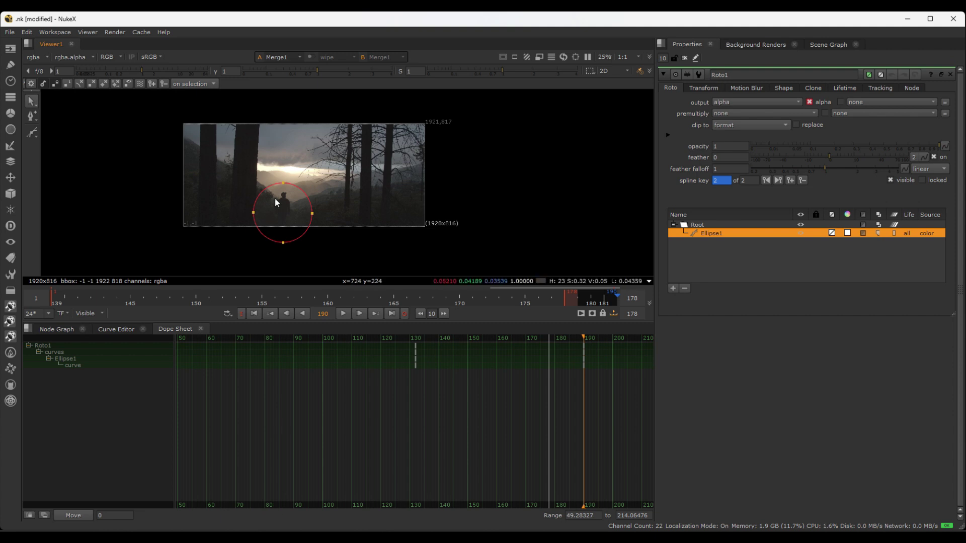
click(803, 181)
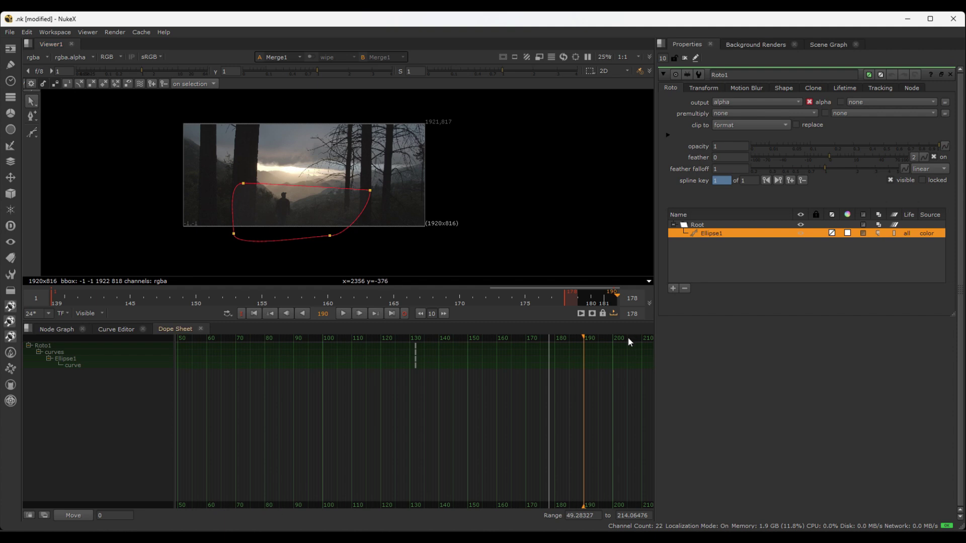
Bring up the Node Graph and examine the mask's edge in the composite at frame 172 with the viewer overlay hidden.
click(57, 329)
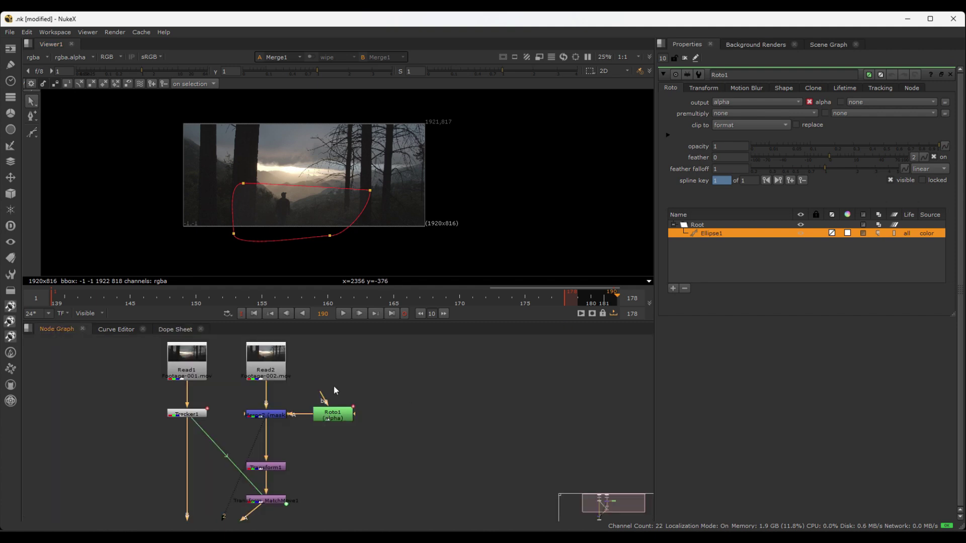
scroll(348, 209, up, 2)
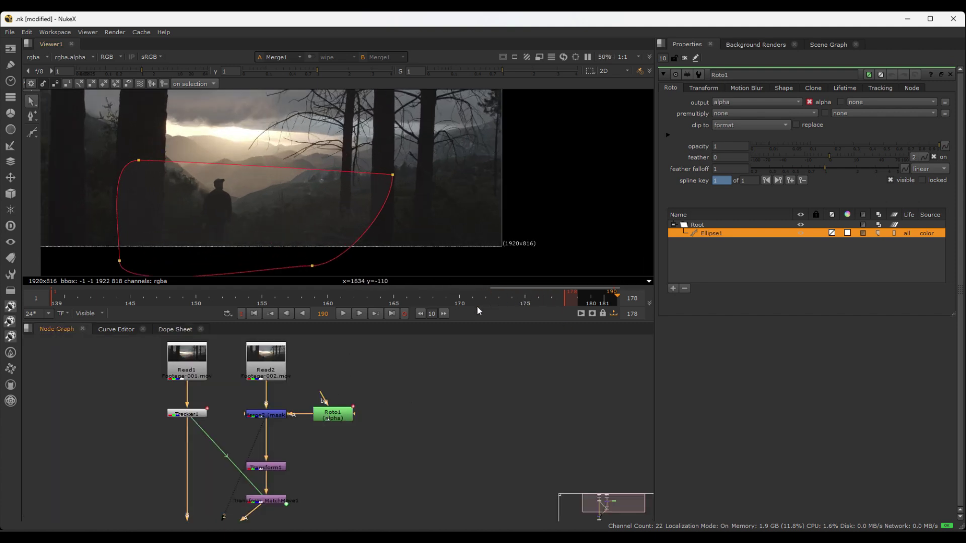
key(minus)
drag(469, 296, 488, 289)
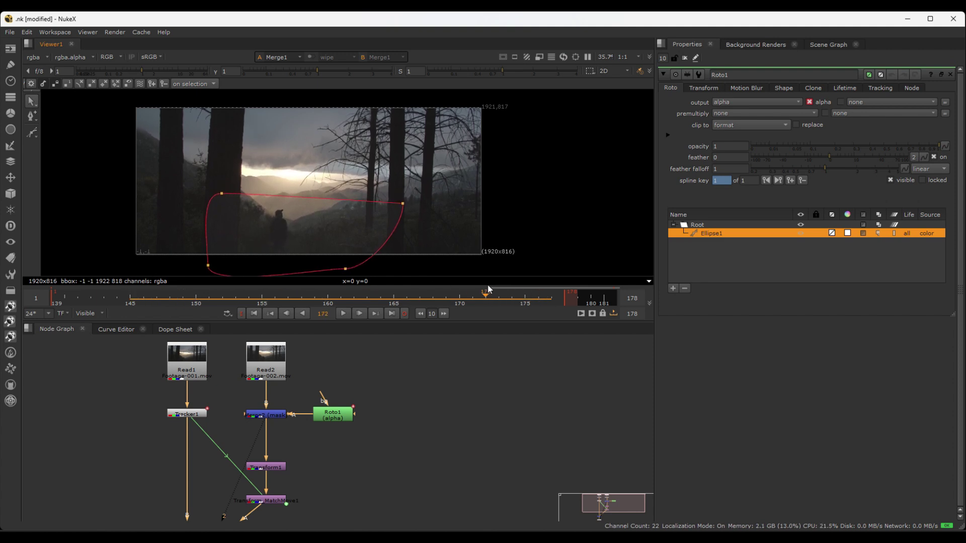
middle_drag(451, 228, 516, 203)
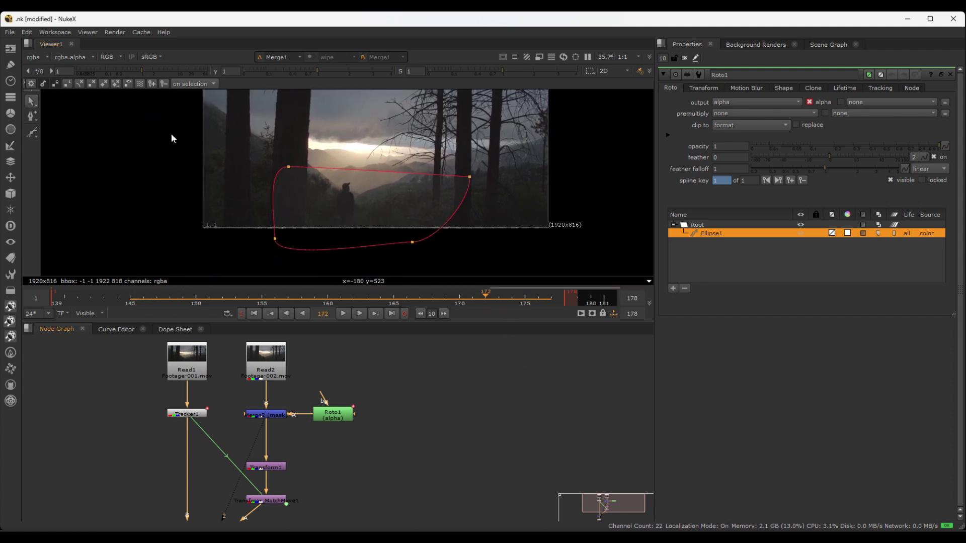
key(o)
scroll(355, 192, up, 2)
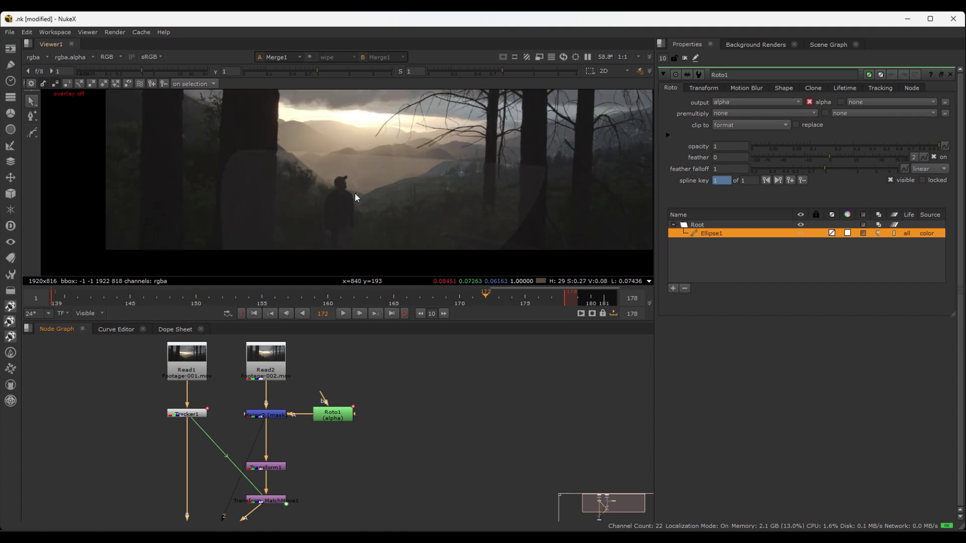
scroll(321, 177, up, 2)
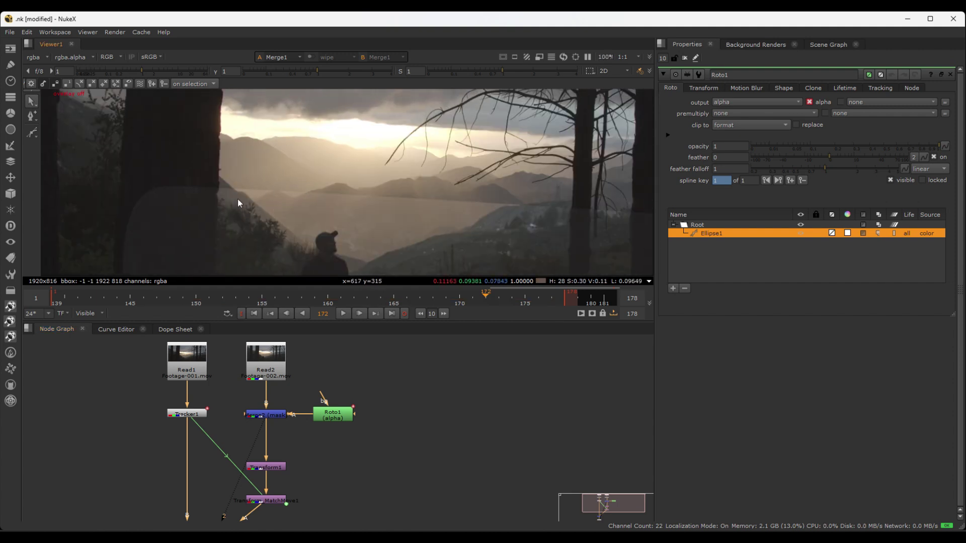
scroll(237, 199, up, 2)
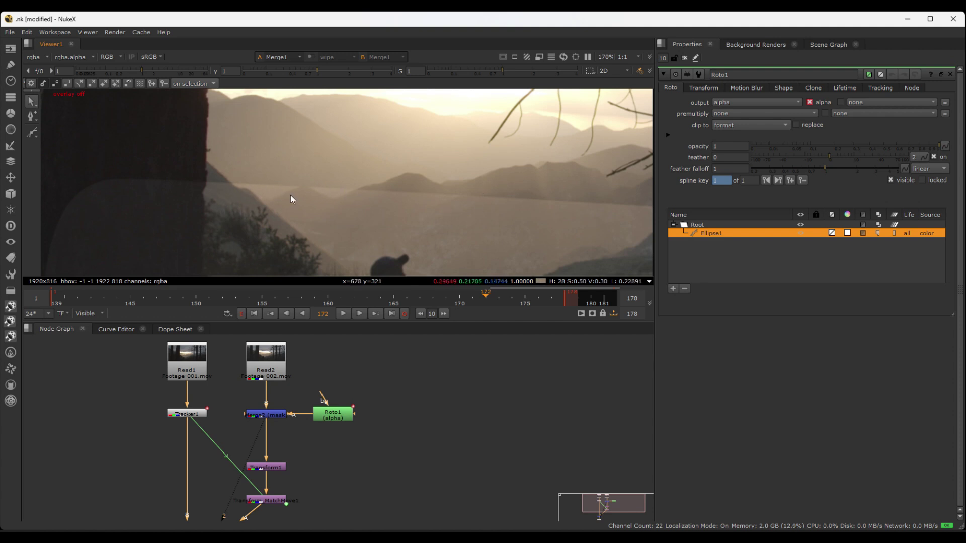
scroll(95, 194, down, 2)
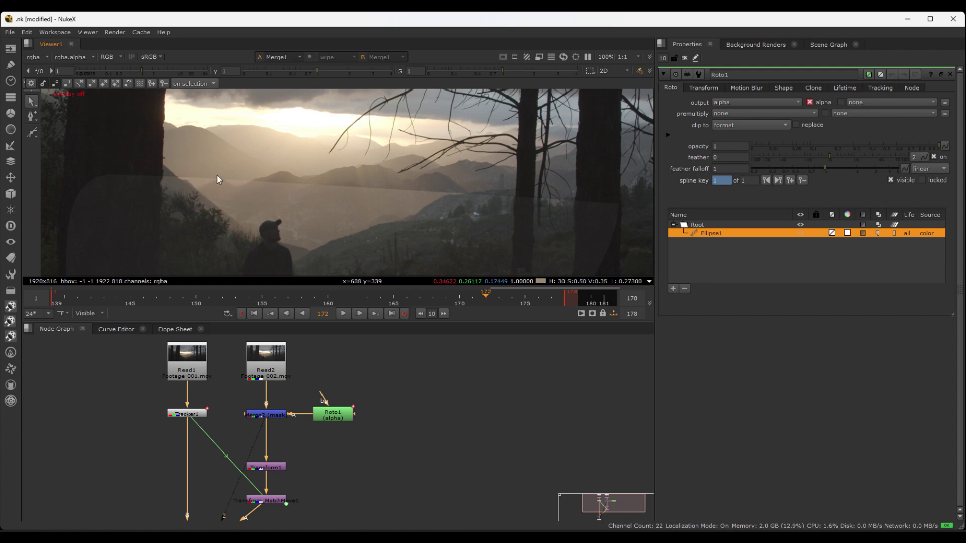
scroll(238, 195, up, 4)
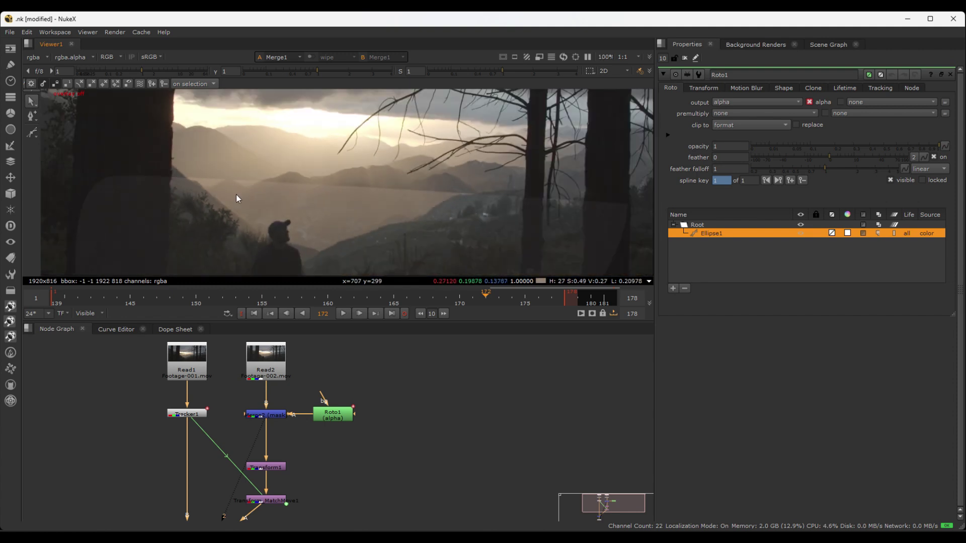
Move the Read1 and Read2 nodes upward together to make room above Tracker1 and the masking merge.
scroll(305, 387, down, 2)
drag(310, 361, 205, 388)
scroll(298, 361, up, 3)
scroll(325, 399, down, 2)
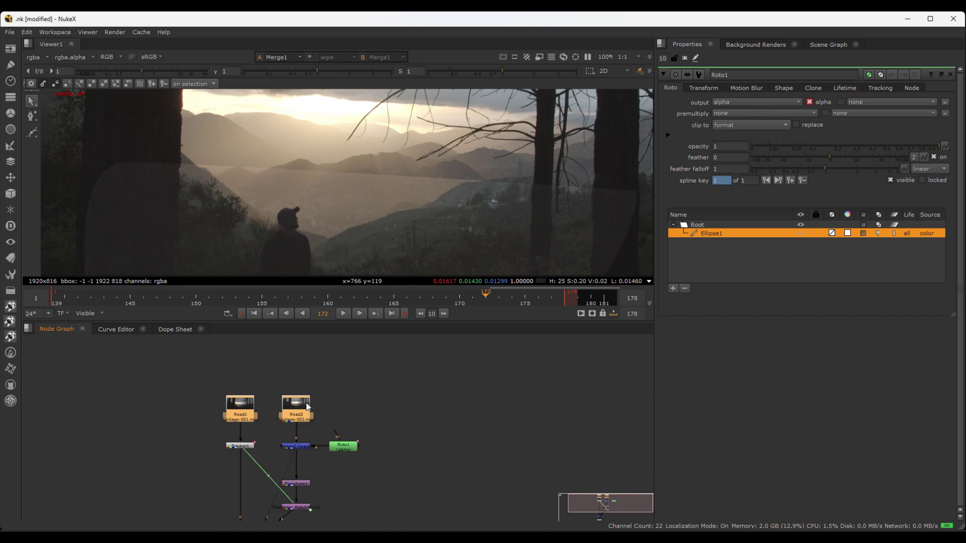
drag(294, 408, 294, 370)
click(322, 390)
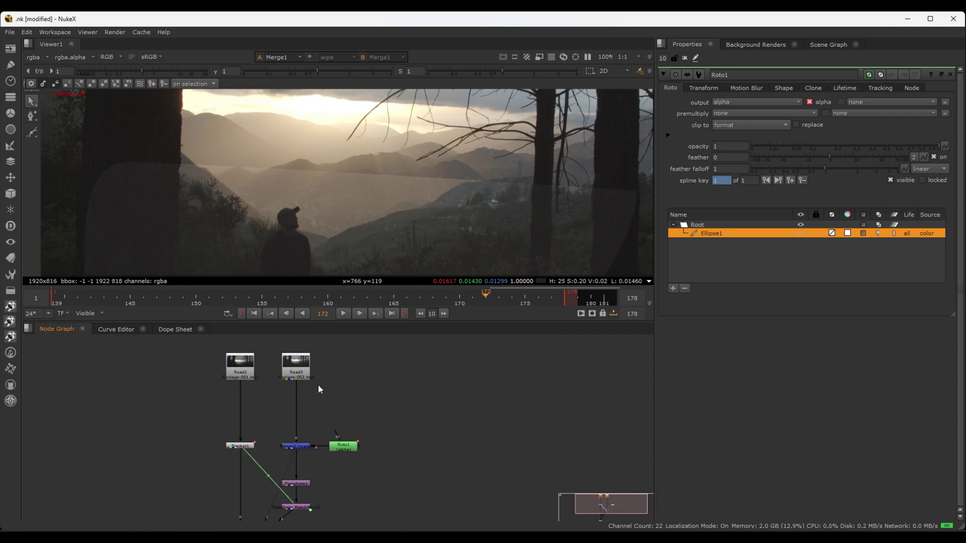
scroll(318, 384, up, 3)
scroll(319, 384, down, 2)
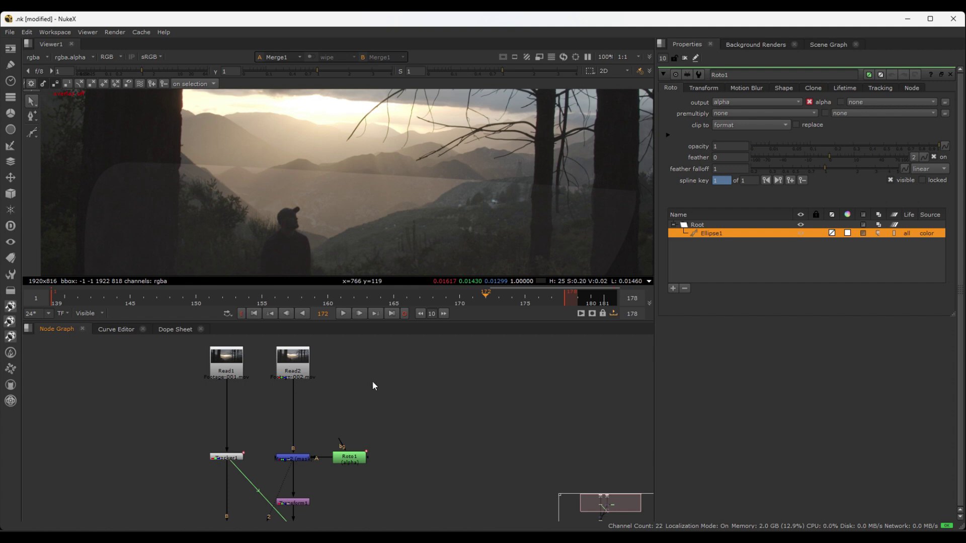
key(g)
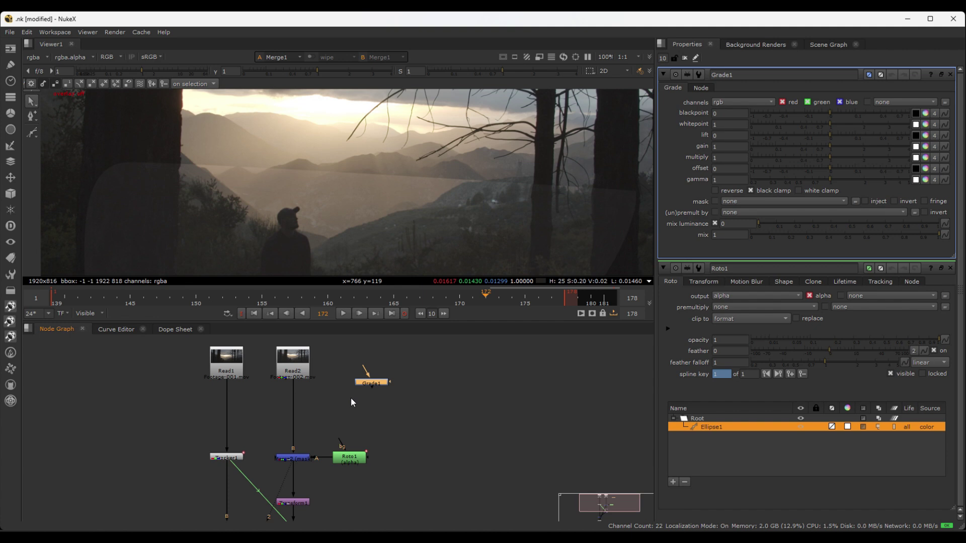
key(Delete)
Insert a Grade node after Read2 and place it midway above the masking merge.
click(295, 368)
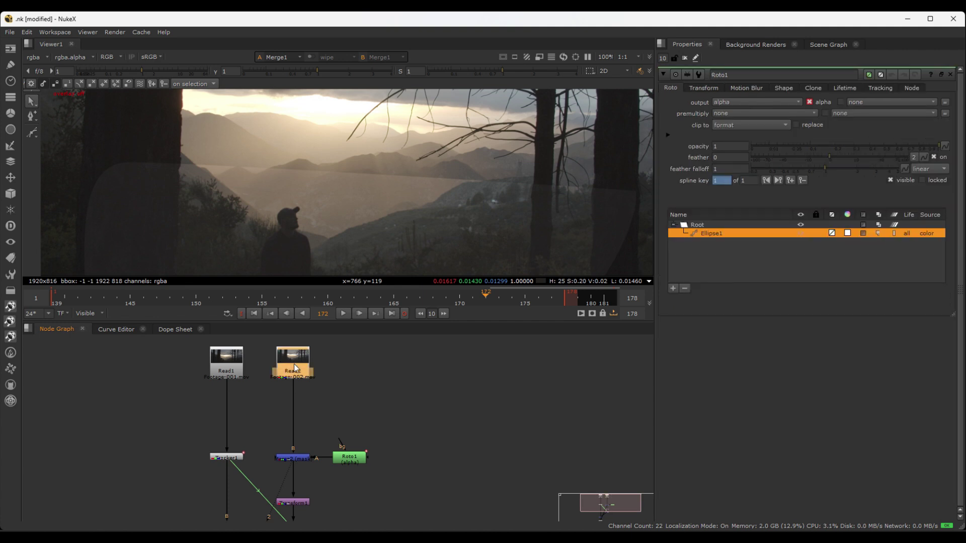
key(g)
drag(302, 388, 303, 418)
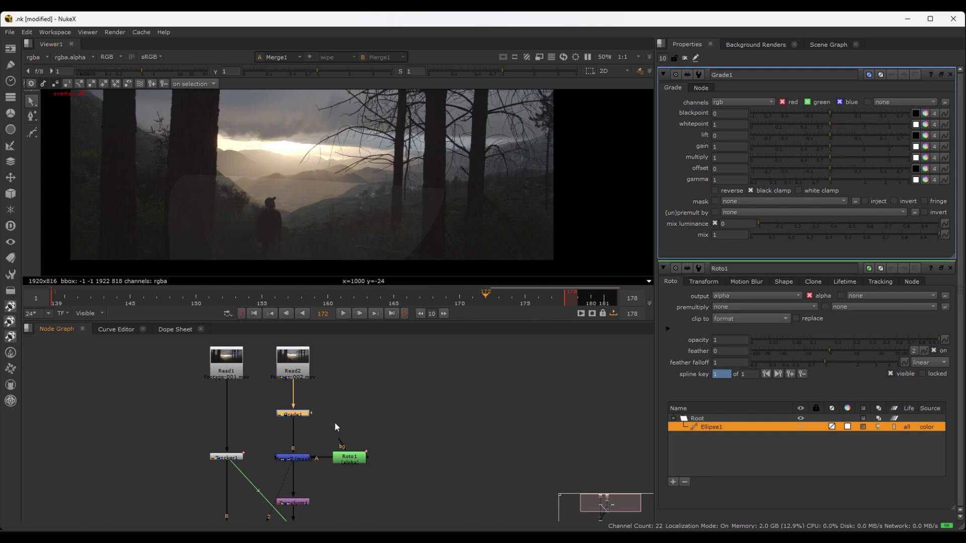
View Grade1's output in Viewer1 and examine the viewer's connections and the dark parts of the footage.
key(1)
scroll(343, 466, down, 5)
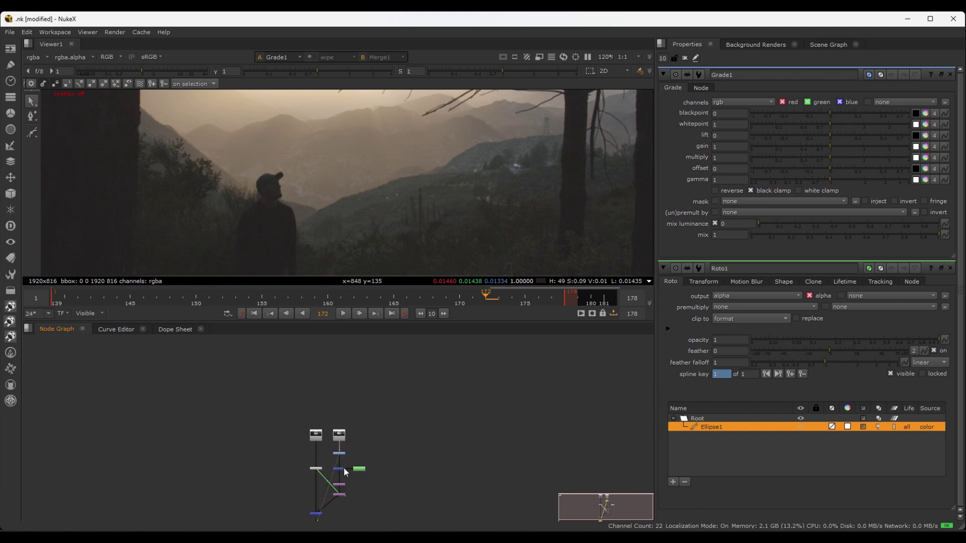
scroll(334, 442, up, 8)
scroll(324, 197, down, 5)
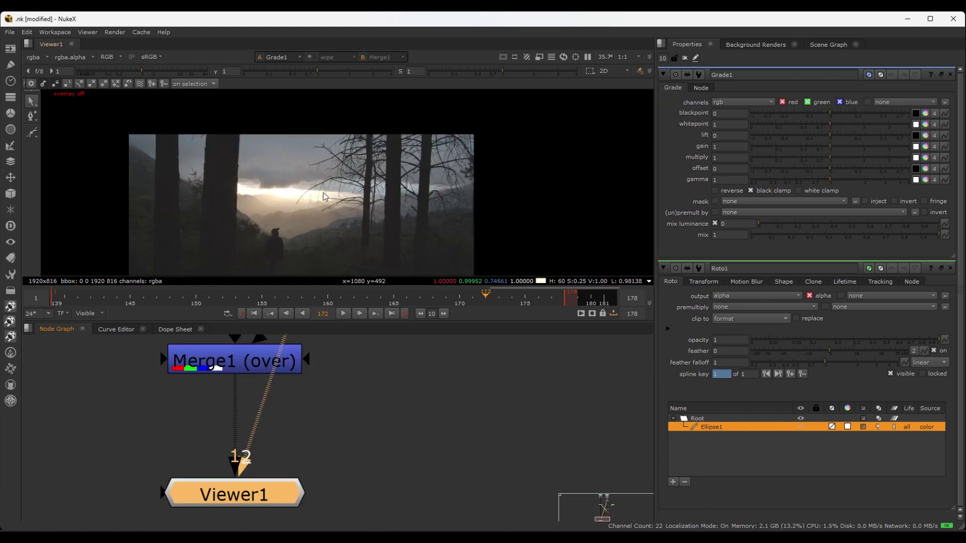
scroll(301, 192, up, 3)
scroll(322, 227, down, 3)
scroll(362, 367, down, 5)
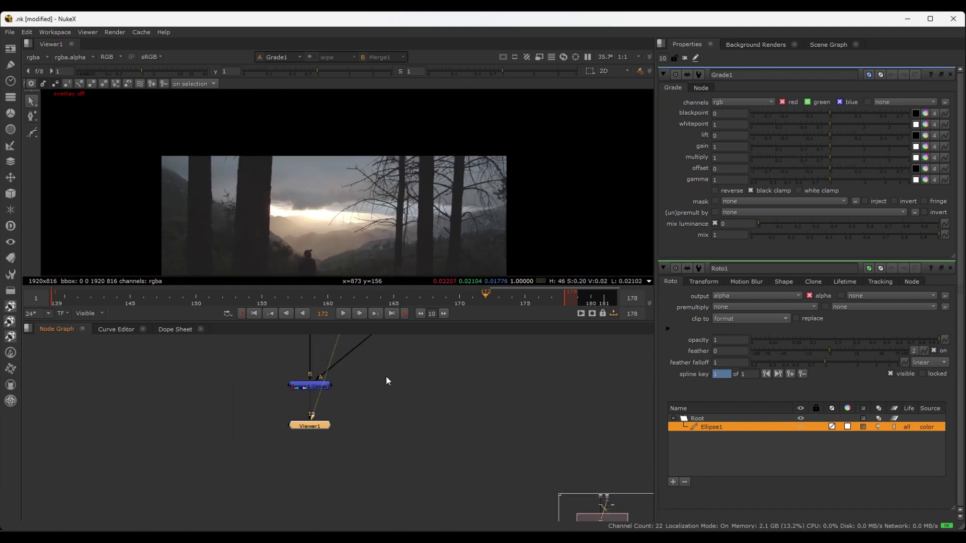
scroll(358, 375, up, 5)
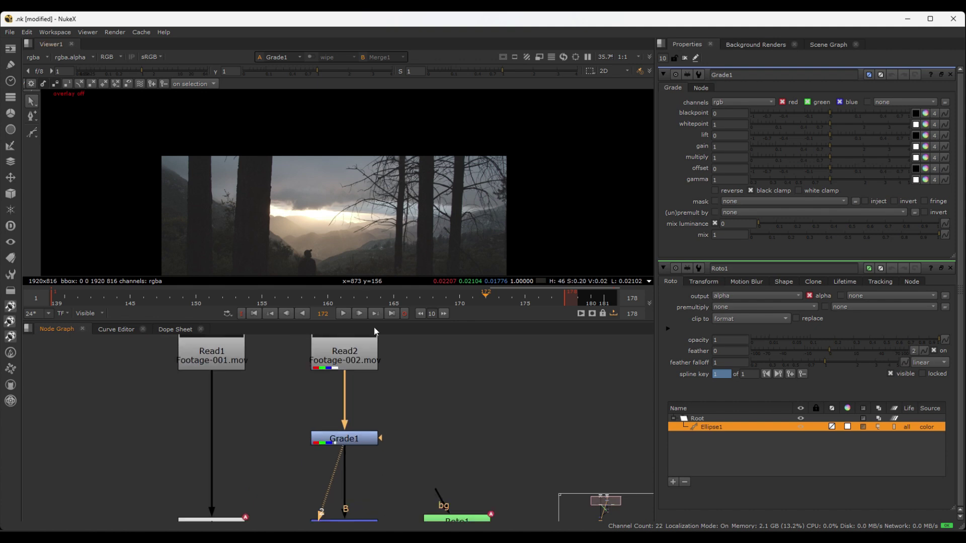
scroll(315, 156, up, 6)
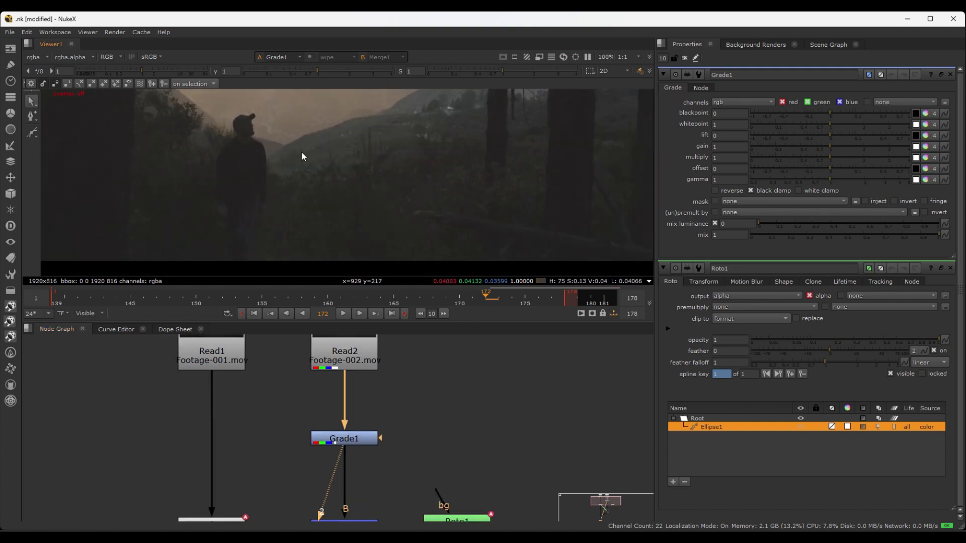
key(minus)
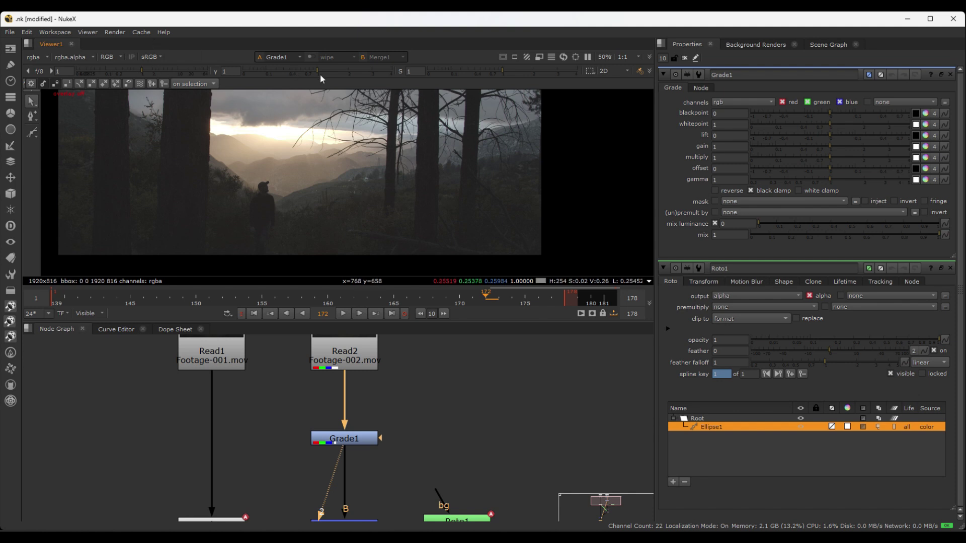
Raise the viewer gain to 14.5 and lower the viewer gamma to 0.35.
drag(143, 69, 168, 70)
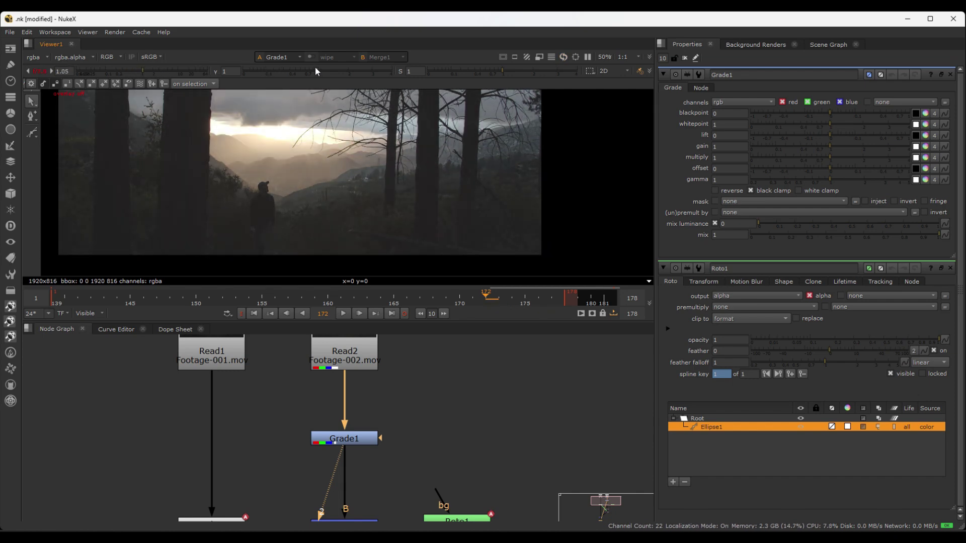
click(149, 73)
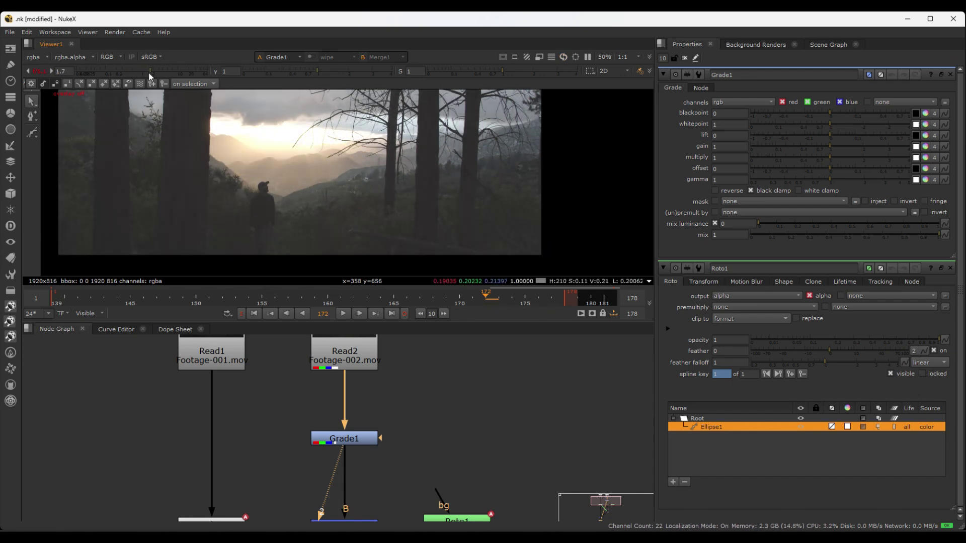
key(minus)
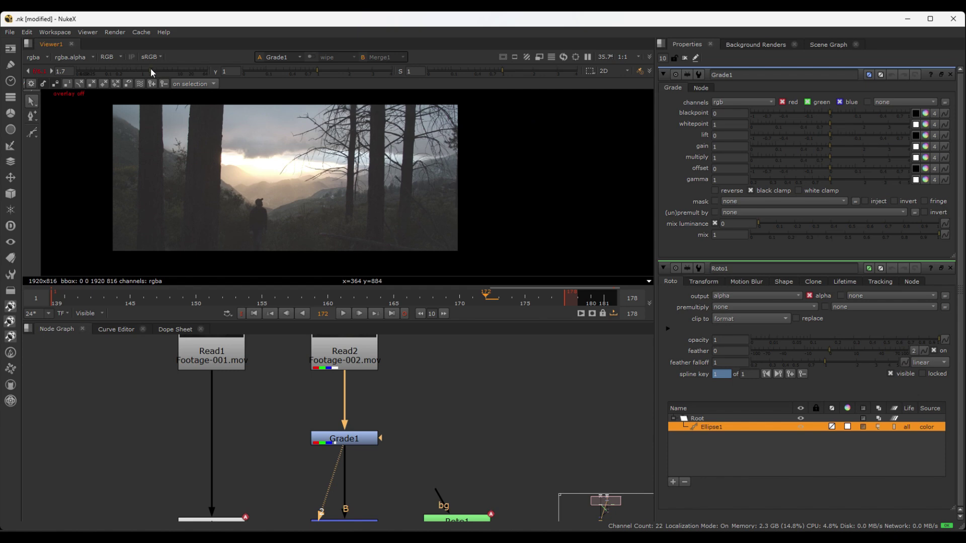
drag(149, 68, 183, 66)
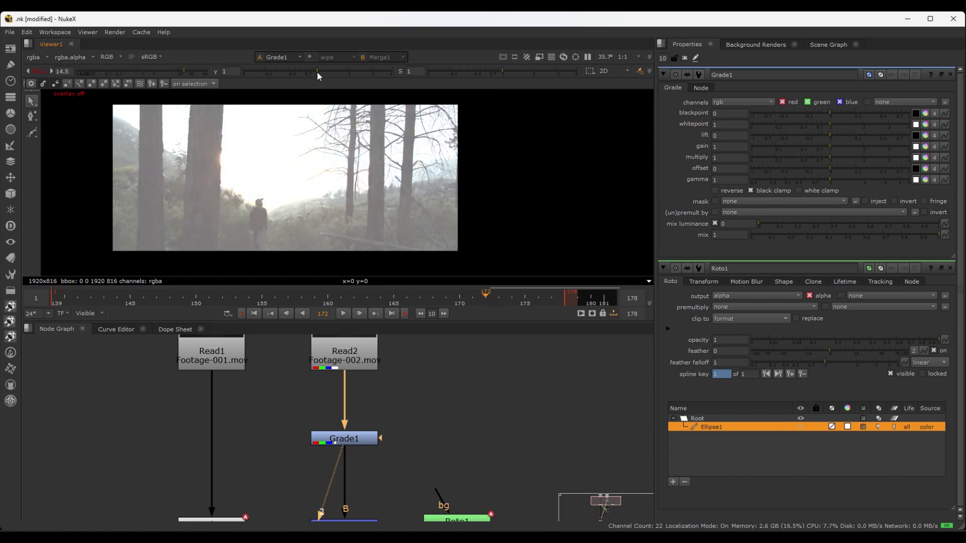
drag(318, 67, 289, 70)
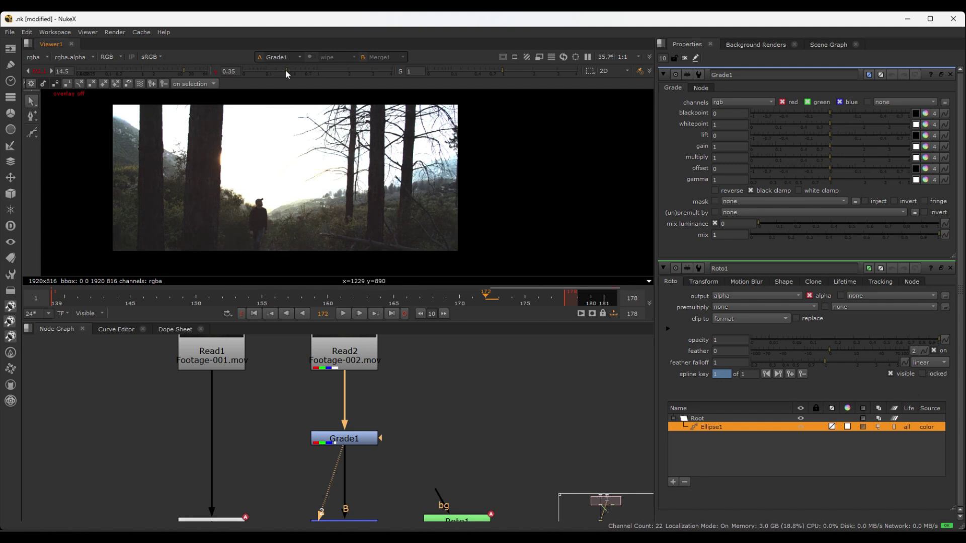
Set the viewer gain to 22 and gamma to 0.4, and examine the bushes and tree trunks up close.
scroll(251, 146, up, 2)
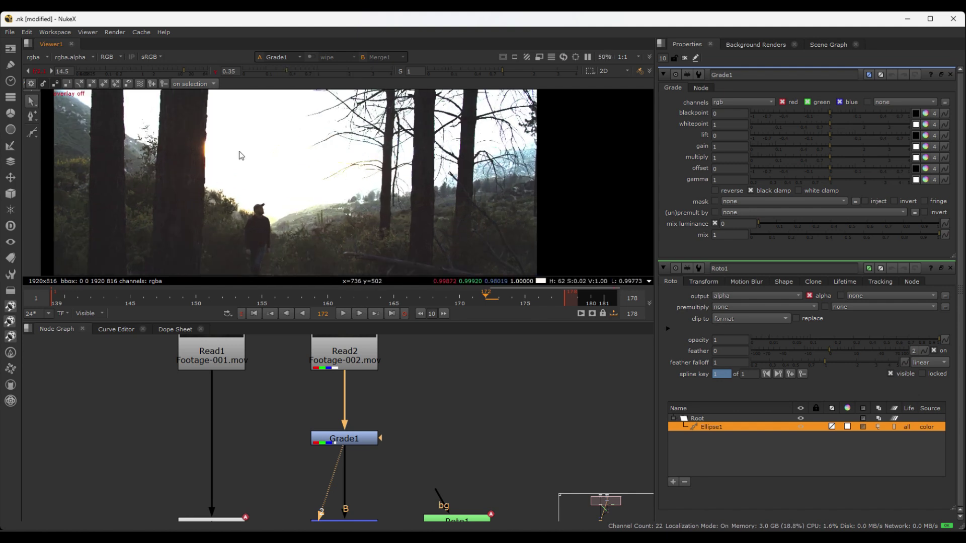
click(188, 71)
mouse_move(282, 74)
mouse_down()
mouse_move(320, 65)
mouse_move(289, 66)
mouse_up()
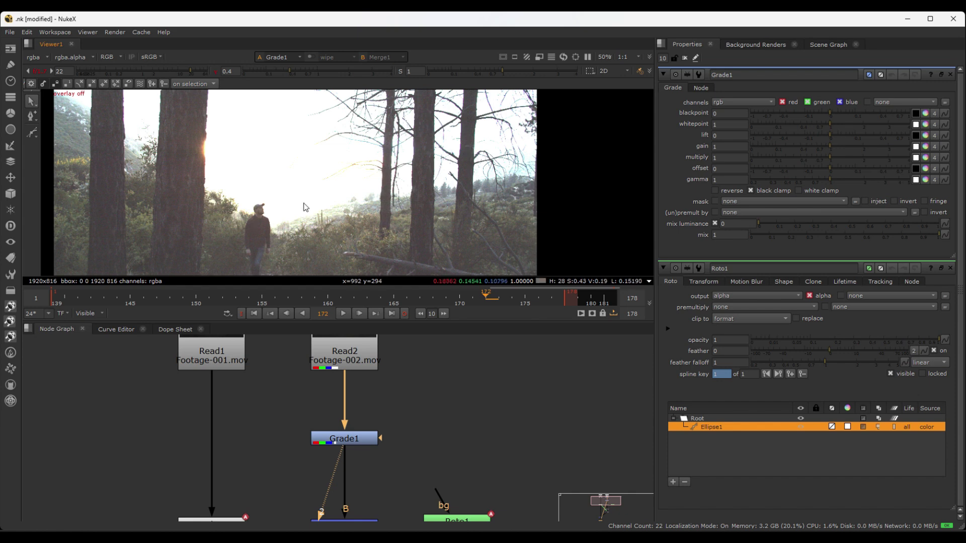
scroll(282, 231, up, 2)
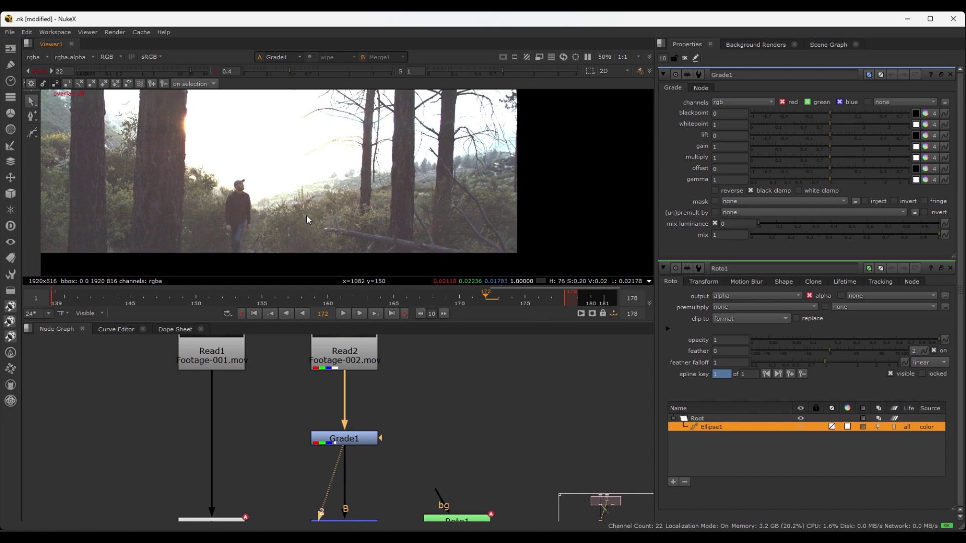
scroll(376, 224, up, 5)
scroll(405, 226, up, 6)
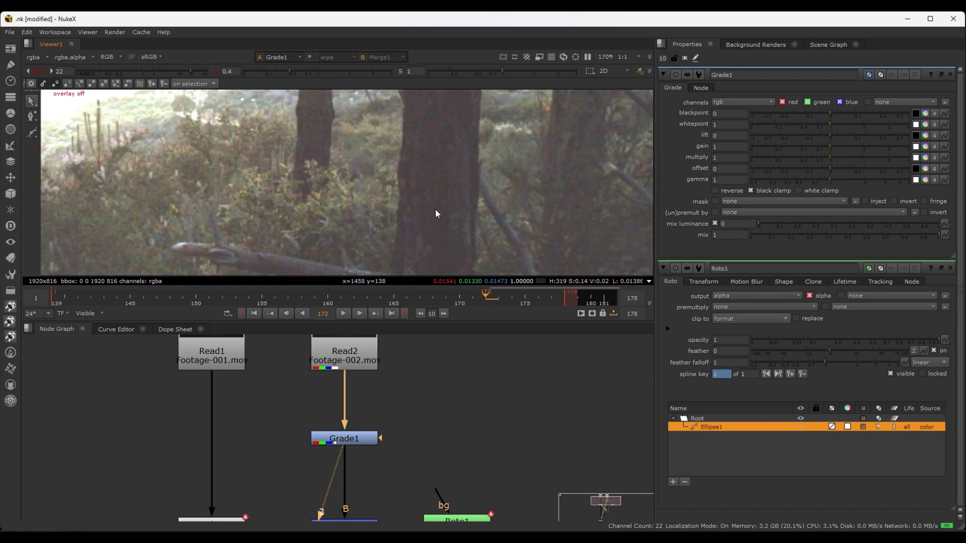
Close the Roto1 properties and examine the dark tree trunk beside the fallen branch up close.
scroll(312, 197, down, 1)
scroll(358, 189, down, 1)
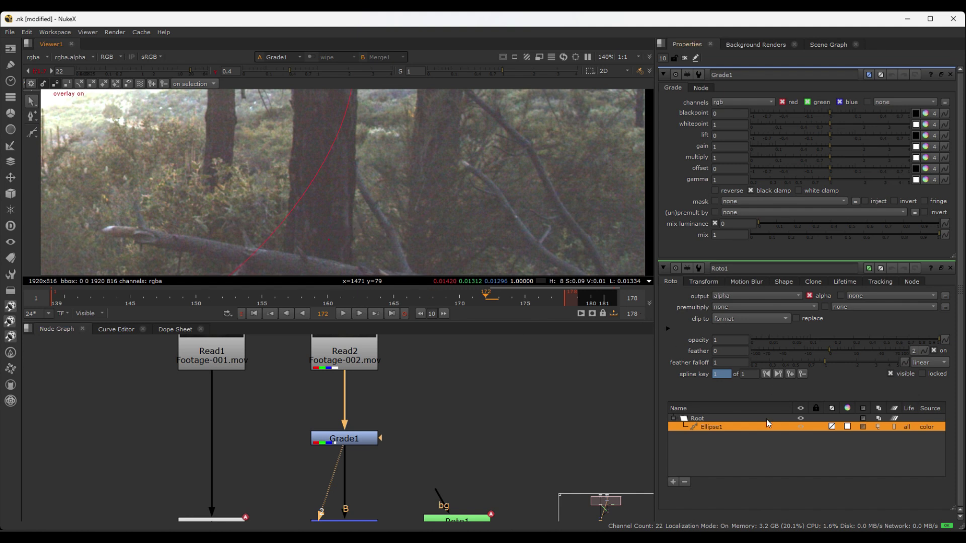
click(950, 268)
scroll(341, 235, up, 3)
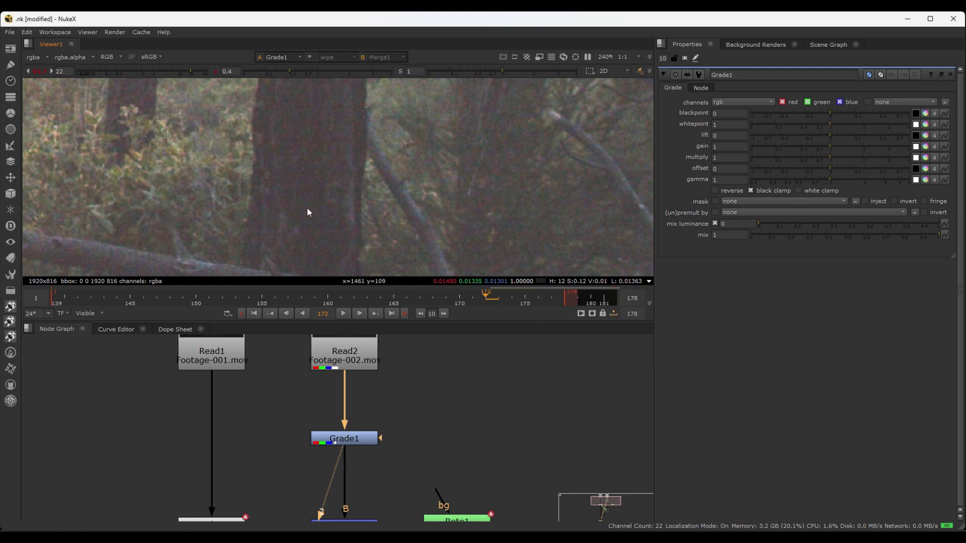
scroll(357, 225, down, 3)
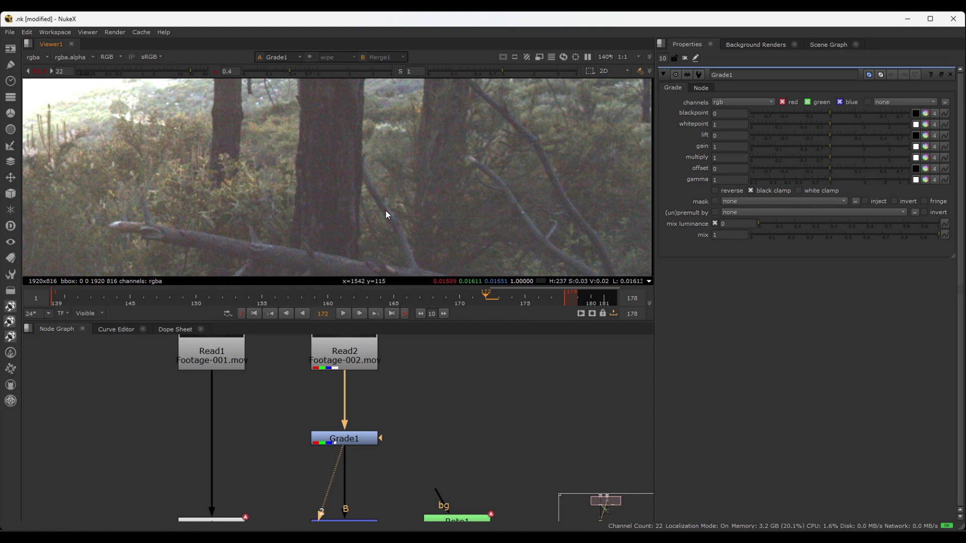
scroll(344, 229, up, 3)
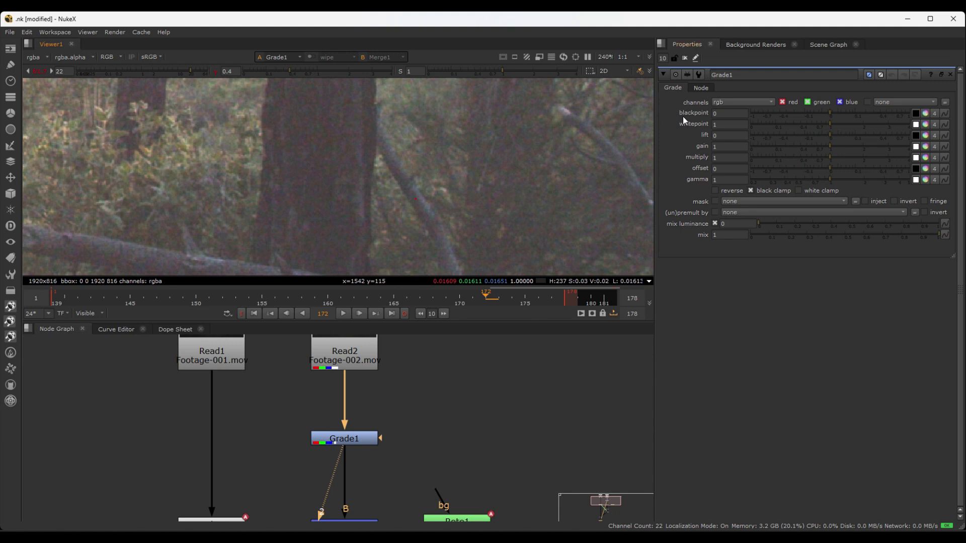
Activate color sampling for Grade1's blackpoint and try sampling the dark tree trunk from the graded output.
click(915, 115)
ctrl+drag(336, 224, 324, 205)
ctrl+click(346, 222)
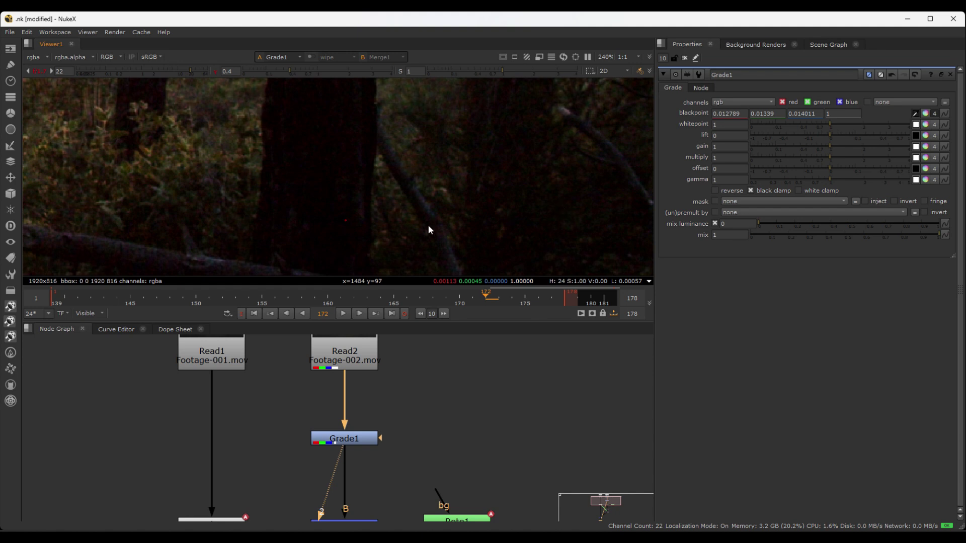
key(ctrl+z)
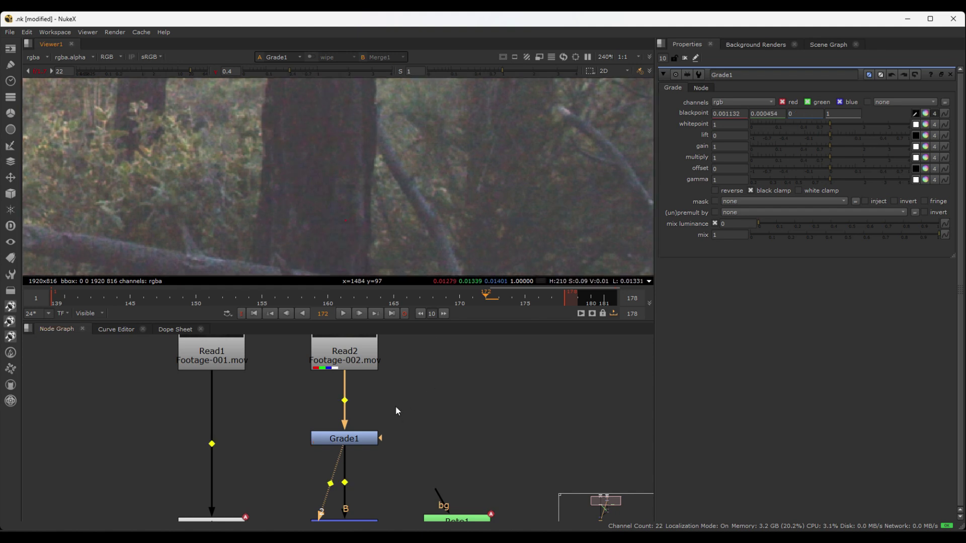
View Read2 directly in Viewer1 and sample Grade1's blackpoint from a single point on the dark tree trunk.
click(341, 360)
key(ctrl+z)
key(ctrl+z)
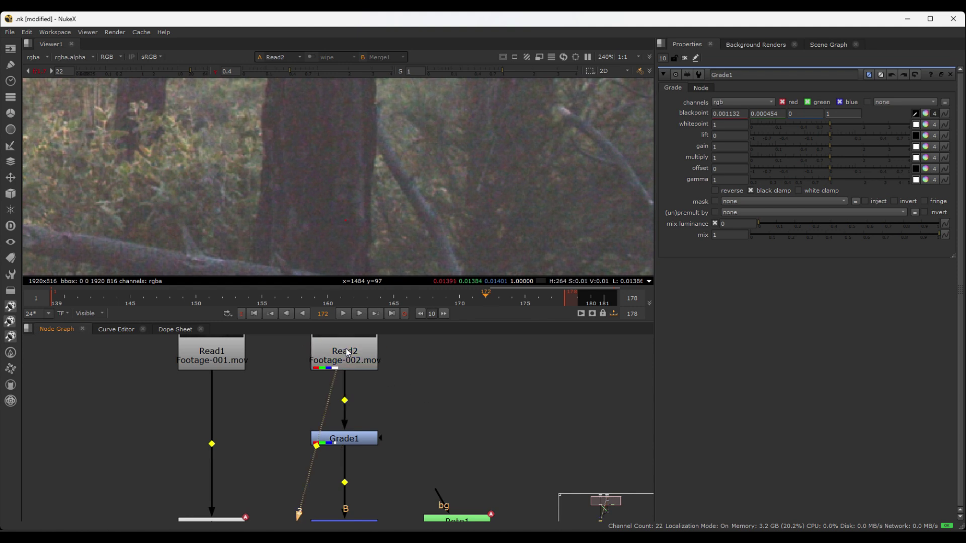
scroll(328, 225, up, 3)
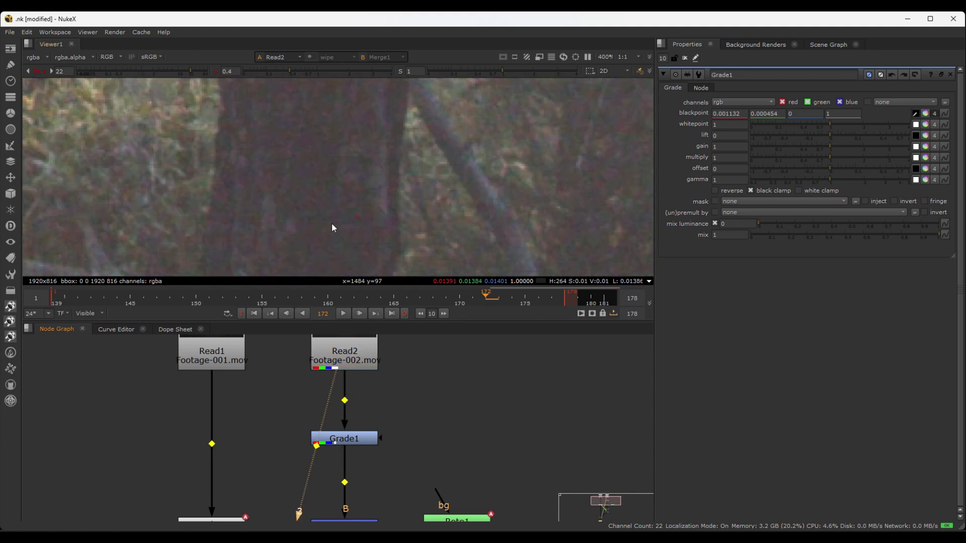
ctrl+click(304, 185)
scroll(318, 188, down, 1)
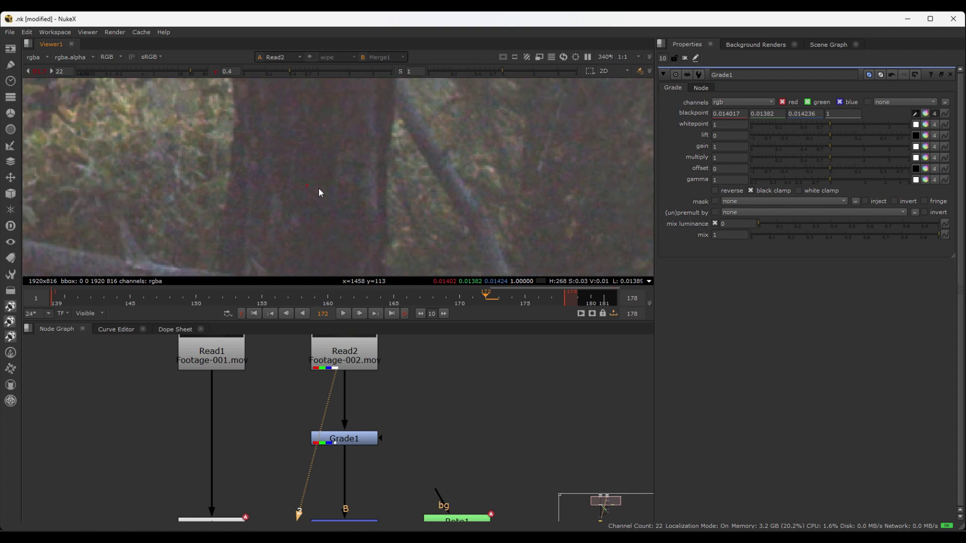
scroll(319, 188, down, 1)
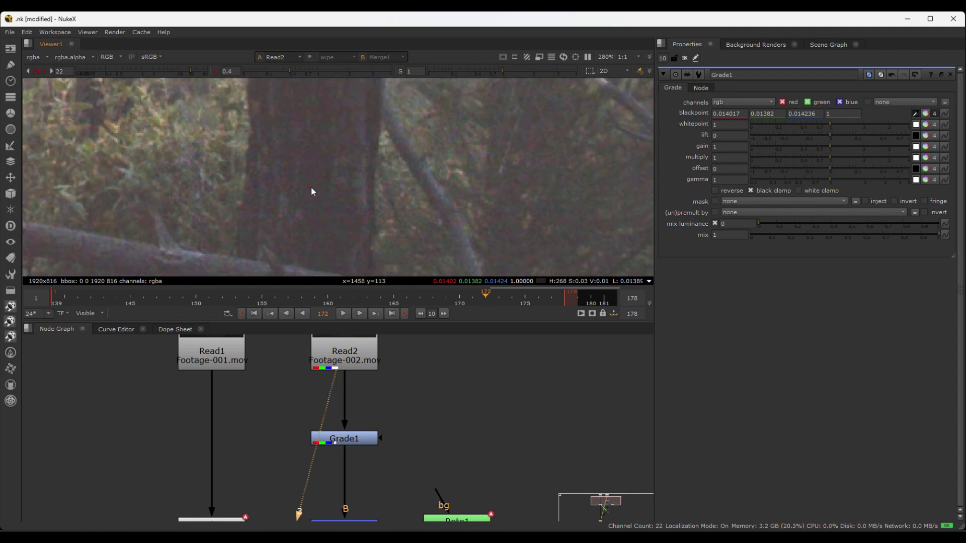
Sample averaged areas of the dark trunks for Grade1's blackpoint, ending on the trunk above the fallen branch at about 0.0143, 0.0134, 0.0135.
ctrl+shift+drag(312, 207, 322, 228)
scroll(412, 218, down, 2)
scroll(346, 200, up, 2)
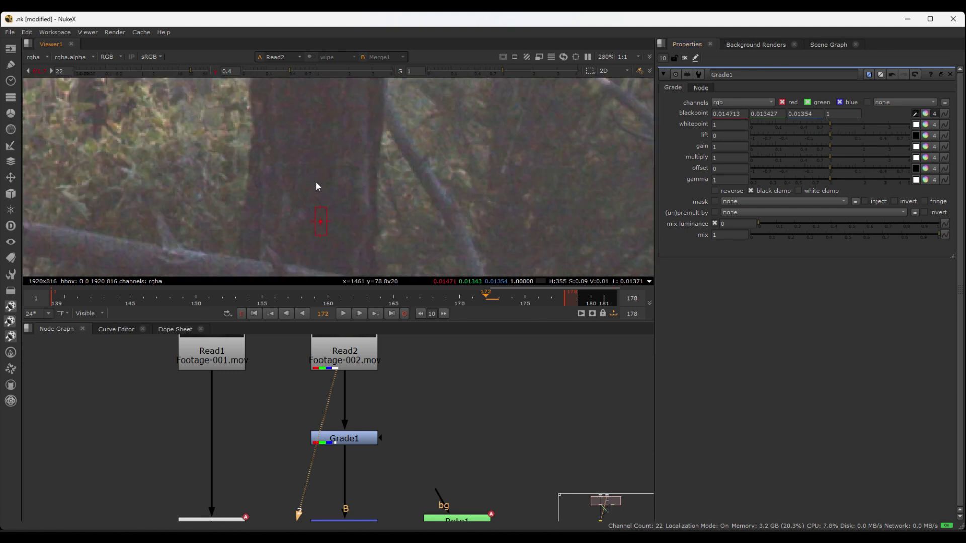
ctrl+shift+drag(312, 177, 341, 245)
scroll(341, 245, down, 4)
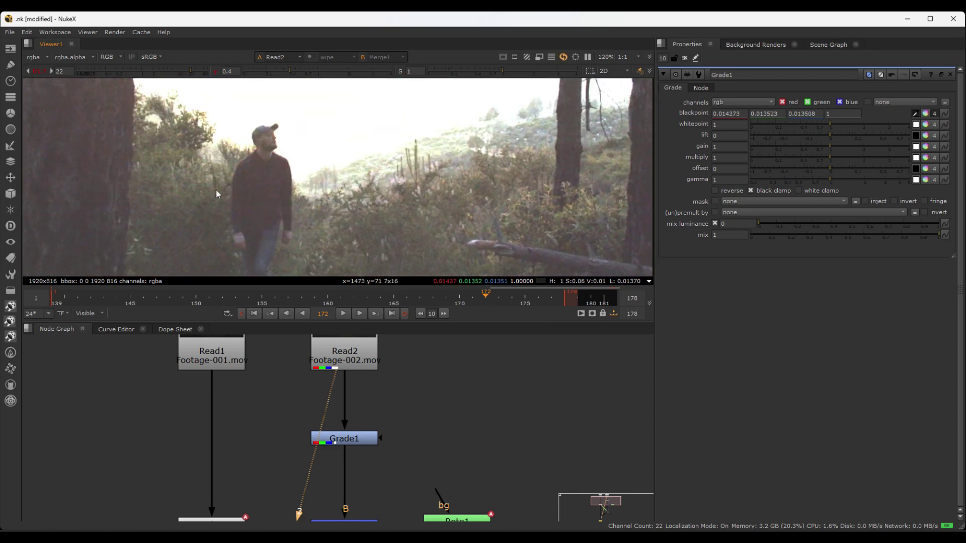
ctrl+shift+drag(158, 180, 165, 198)
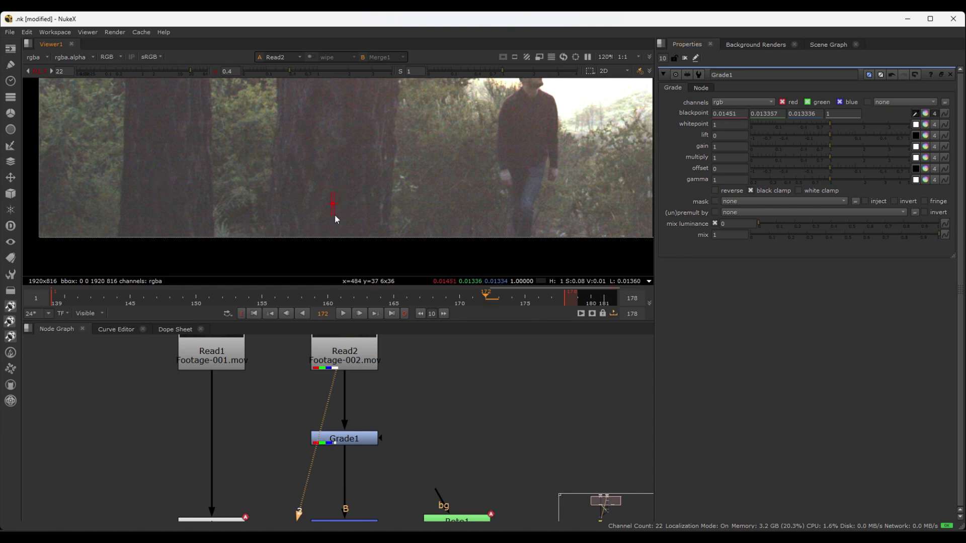
middle_drag(466, 181, 371, 179)
scroll(371, 179, up, 3)
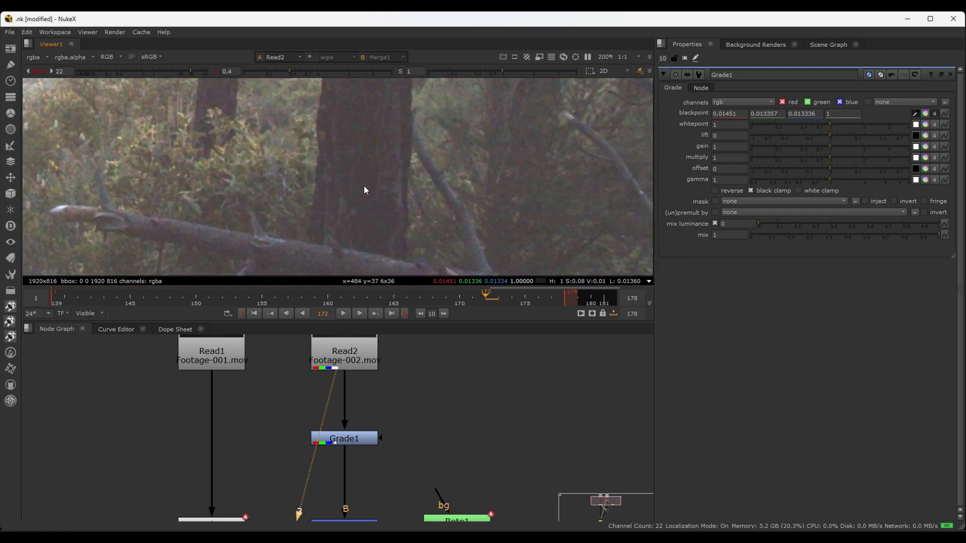
ctrl+shift+drag(377, 216, 384, 241)
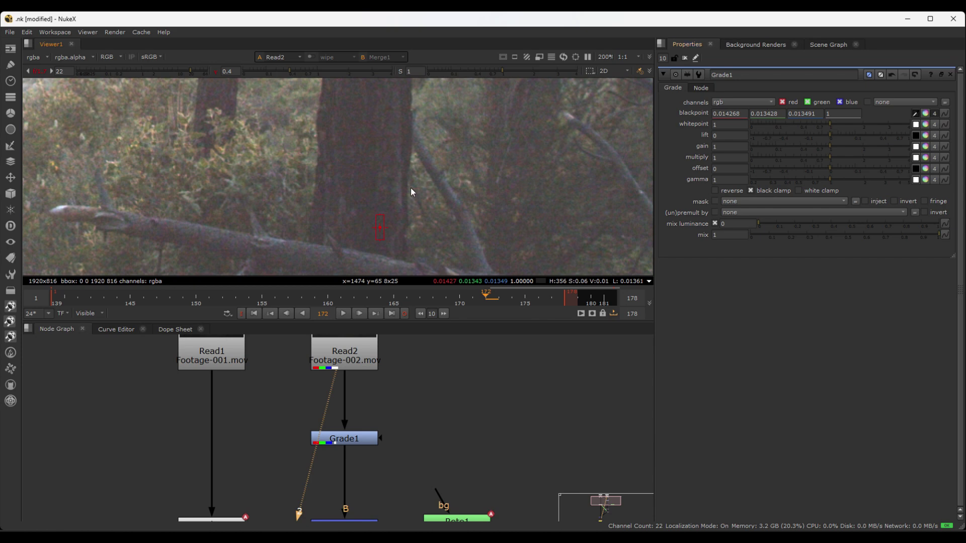
Lower the viewer gain to 17 and examine the whole Read2 frame for its brightest area.
scroll(403, 189, down, 3)
middle_drag(402, 189, 623, 200)
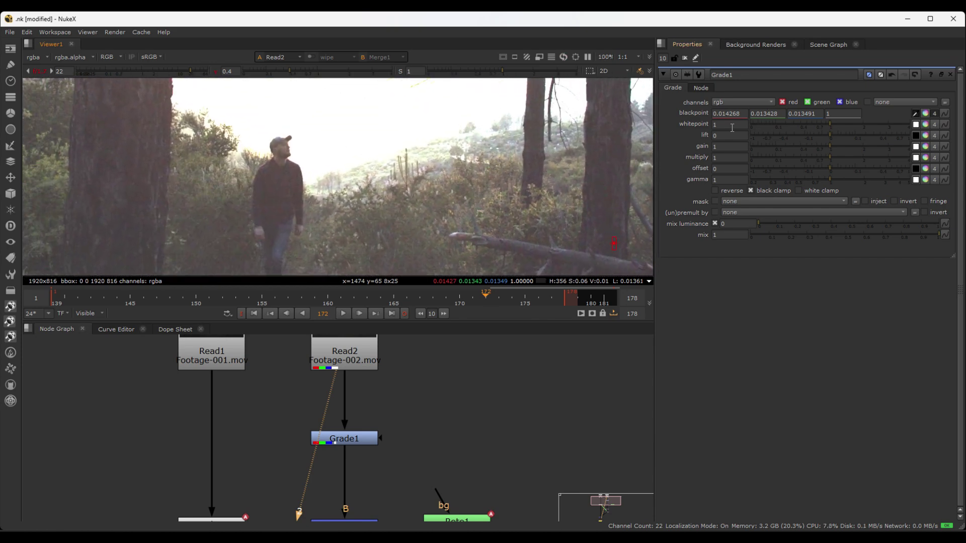
scroll(463, 234, down, 2)
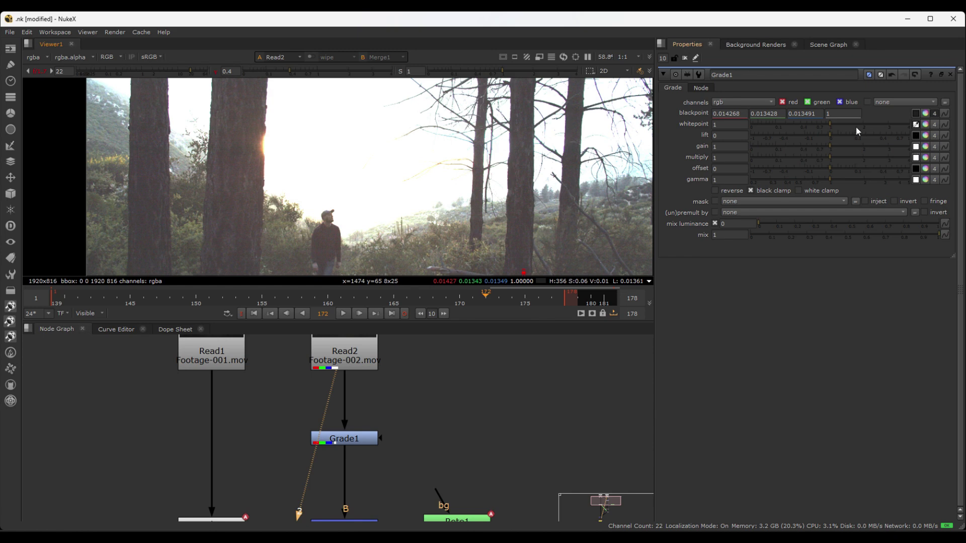
scroll(339, 162, down, 1)
scroll(338, 162, up, 1)
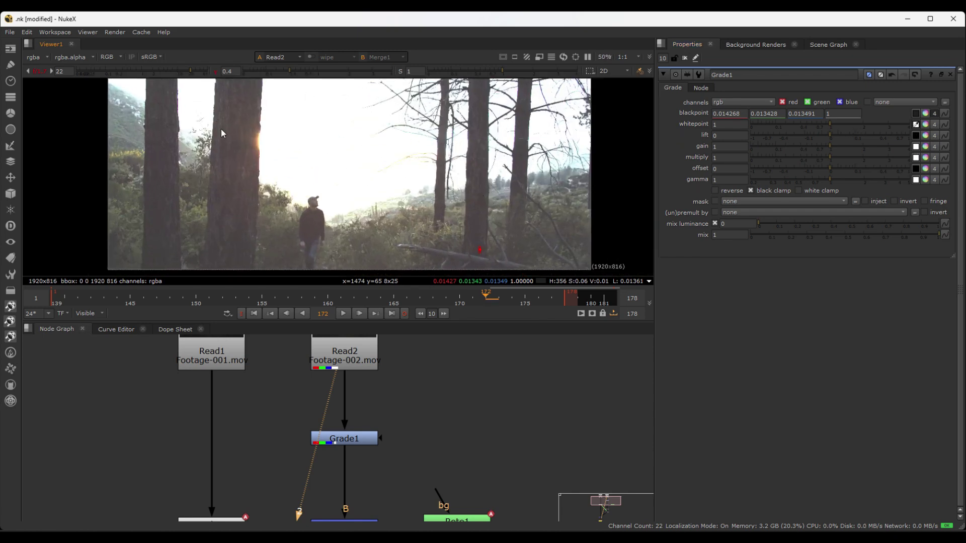
scroll(221, 129, down, 1)
middle_drag(243, 113, 230, 129)
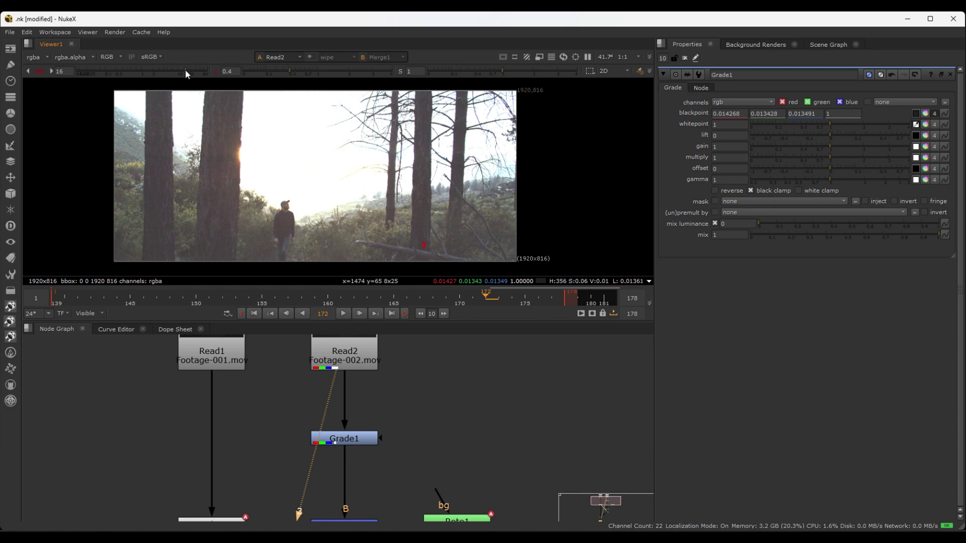
mouse_move(185, 71)
mouse_down()
mouse_move(155, 71)
mouse_move(187, 71)
mouse_up()
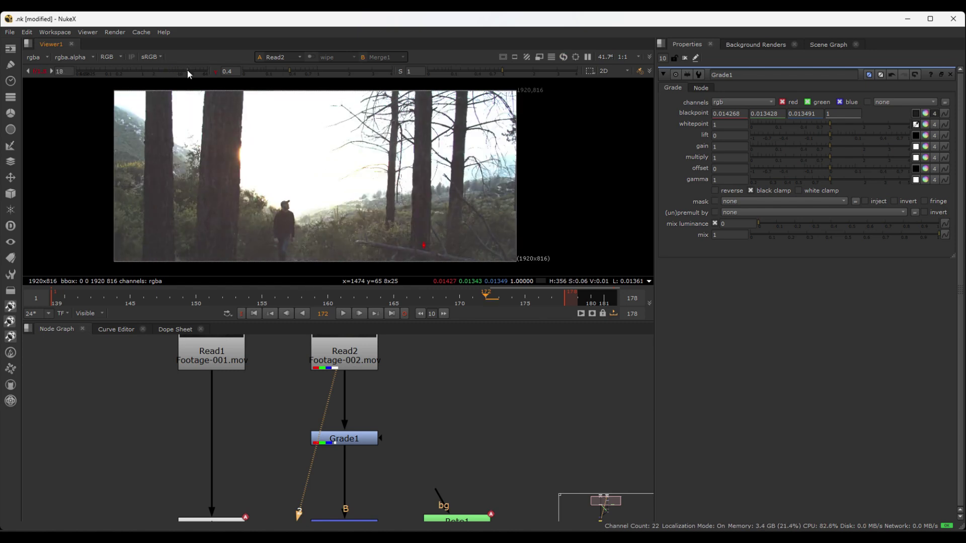
scroll(386, 403, down, 1)
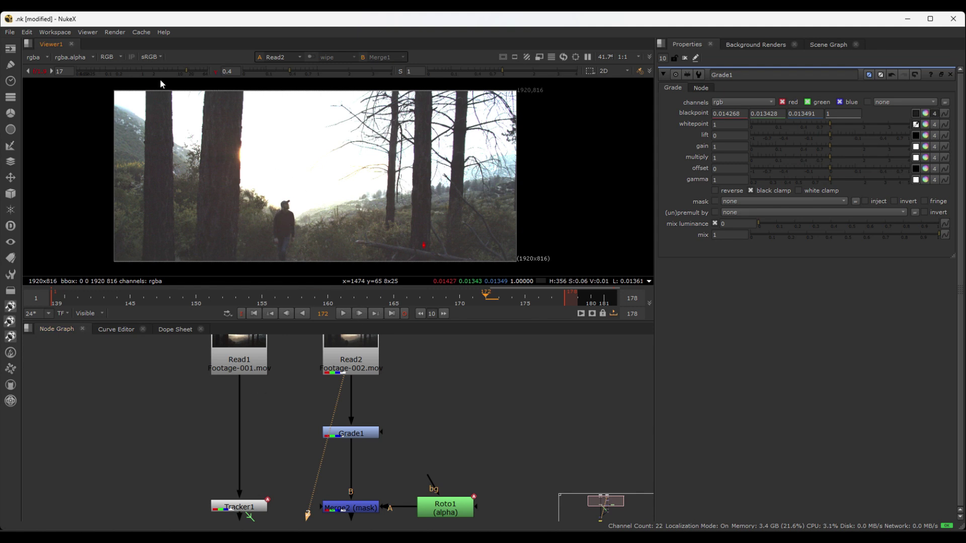
scroll(195, 154, up, 2)
scroll(284, 120, up, 2)
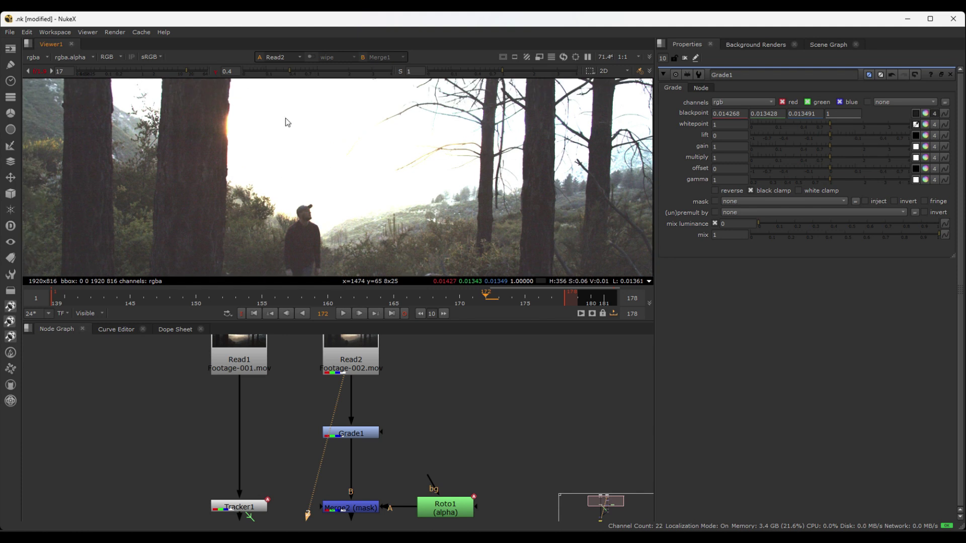
Reset the viewer gain and gamma, lower them to 0.12 and 0.78, and examine the bright sky band above the mountains.
click(216, 70)
click(44, 73)
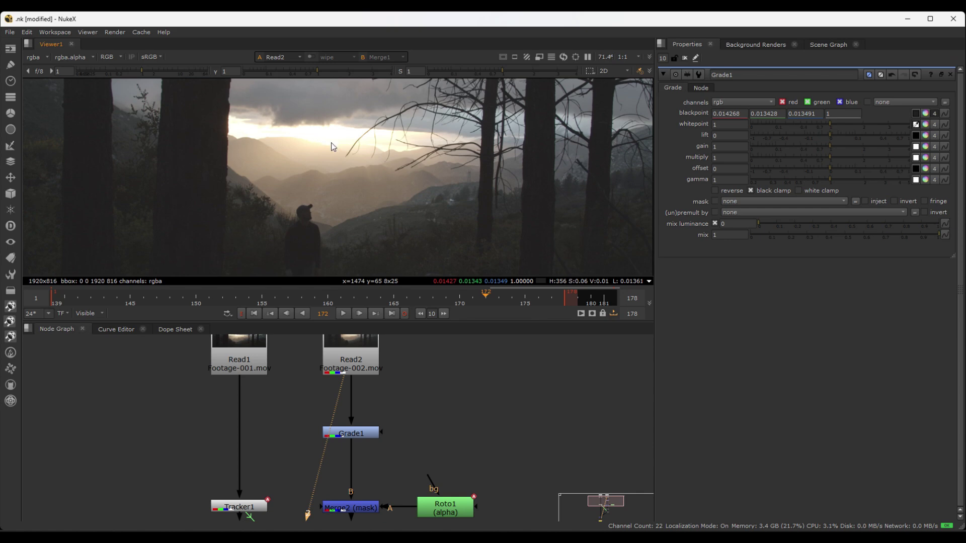
middle_drag(331, 143, 330, 193)
drag(139, 71, 109, 72)
mouse_move(315, 68)
mouse_down()
mouse_move(334, 70)
mouse_move(309, 72)
mouse_up()
scroll(327, 187, up, 8)
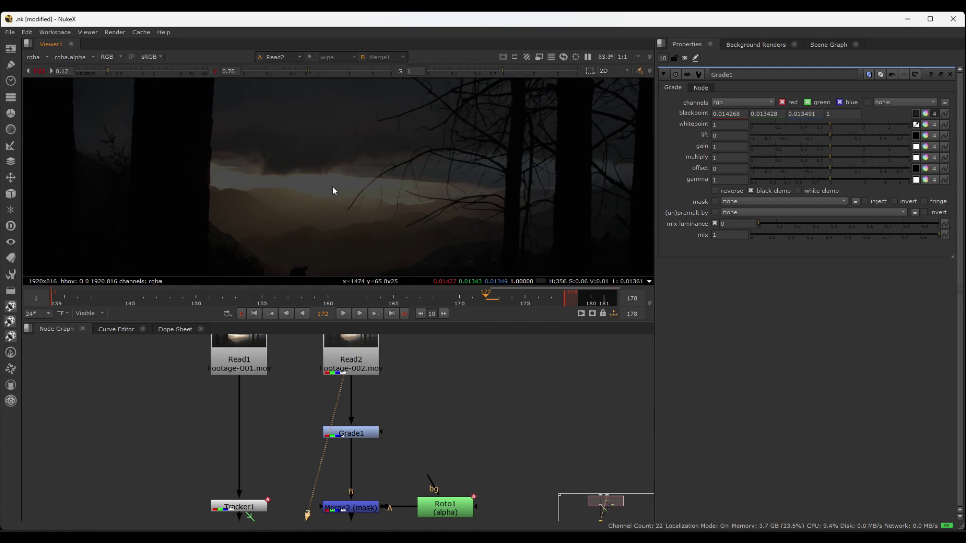
scroll(315, 206, up, 3)
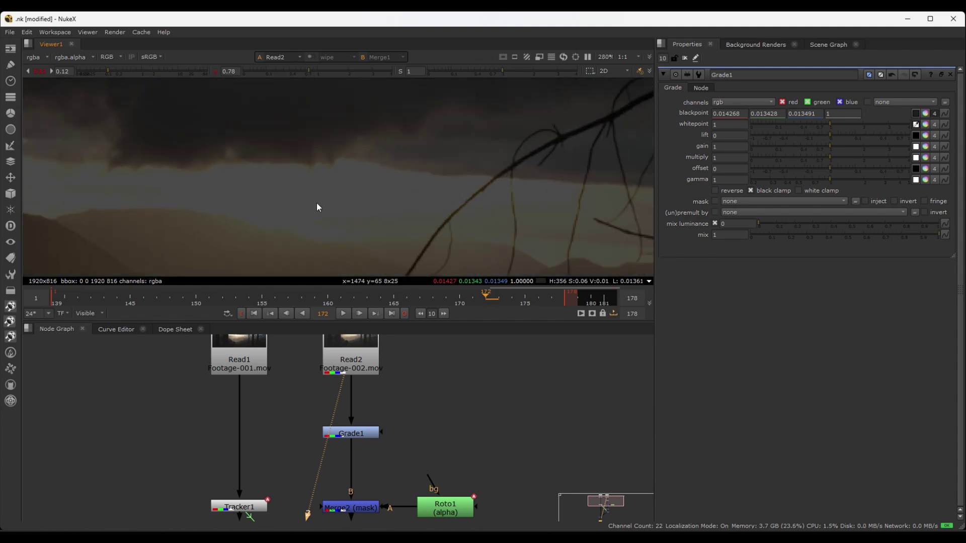
scroll(314, 209, down, 2)
Sample Grade1's whitepoint from the brightest spot of the sky just below the clouds, about 0.9976, 0.9969, 0.9977.
click(915, 126)
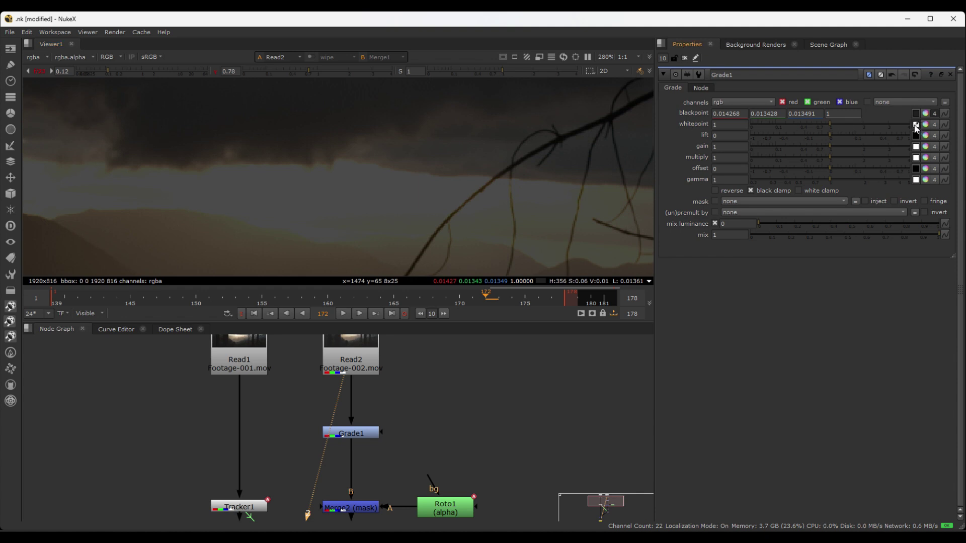
click(915, 113)
click(915, 125)
ctrl+click(303, 175)
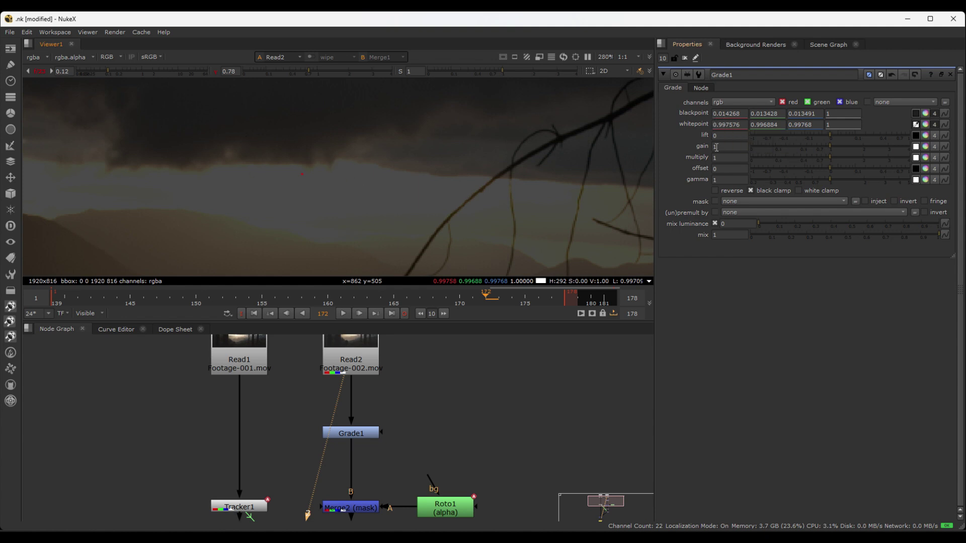
View Read1 in Viewer1 and reset the viewer gain and gamma to 1.
scroll(312, 201, down, 4)
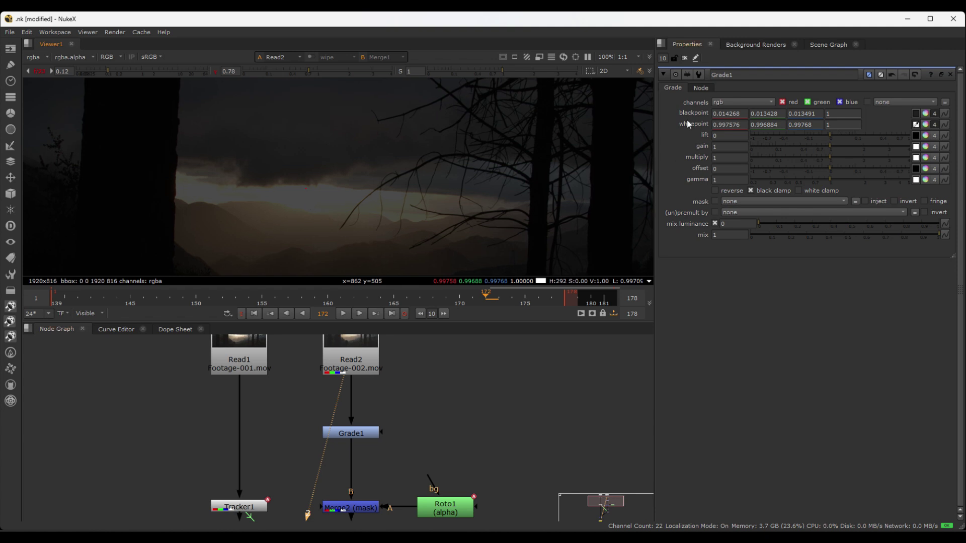
scroll(432, 382, down, 1)
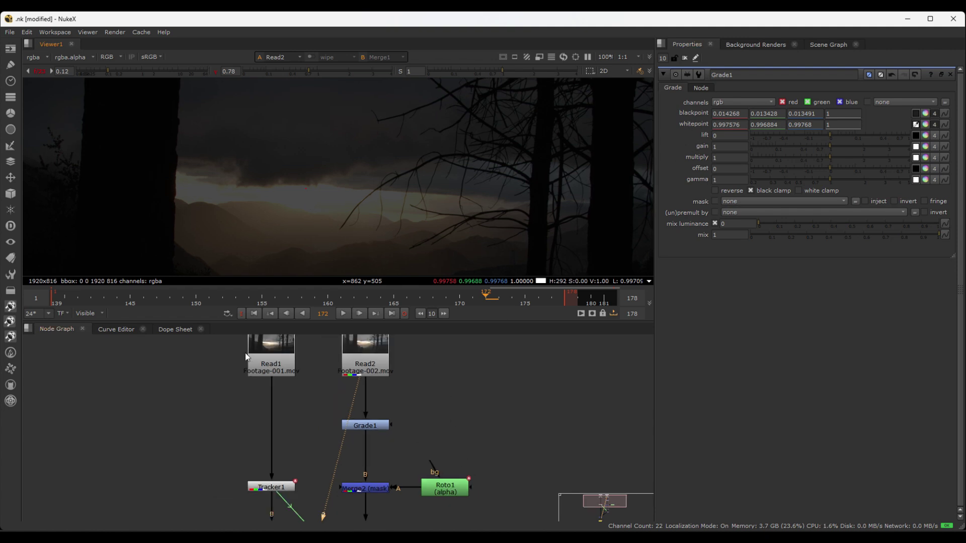
click(260, 362)
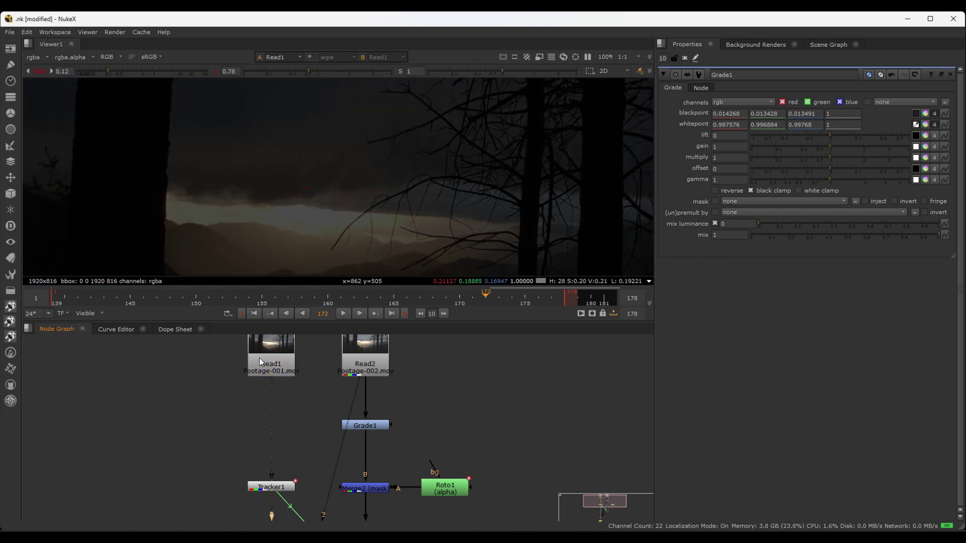
key(1)
middle_drag(260, 238, 304, 161)
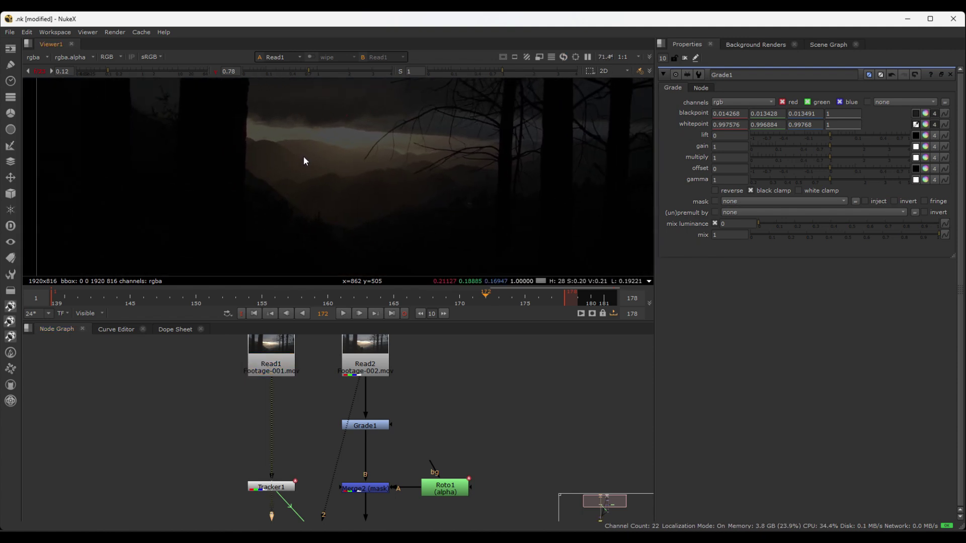
click(216, 71)
click(38, 71)
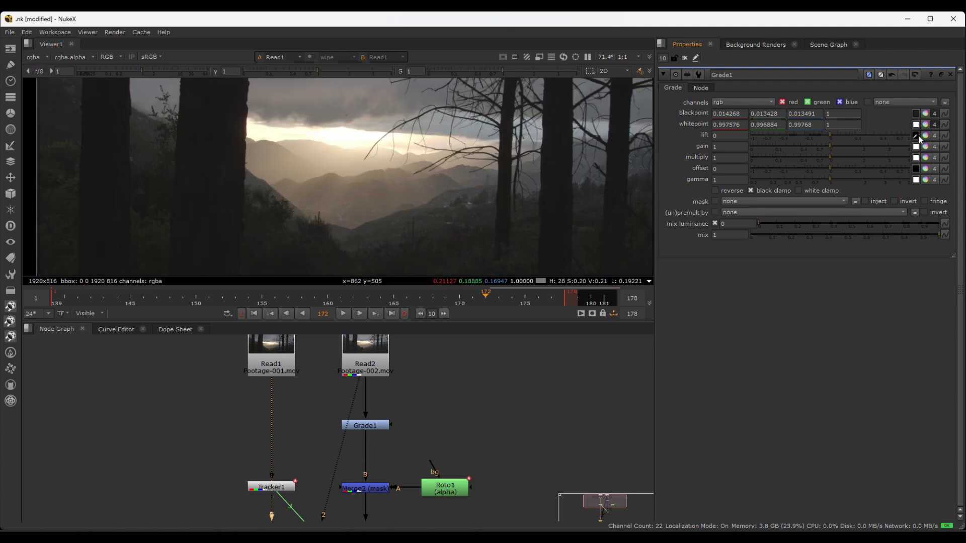
Set the viewer gain to 11 and gamma to 0.92, and sample Grade1's lift from Read1's dark trunk at about 0.0087, 0.0080, 0.0079.
middle_drag(300, 211, 112, 165)
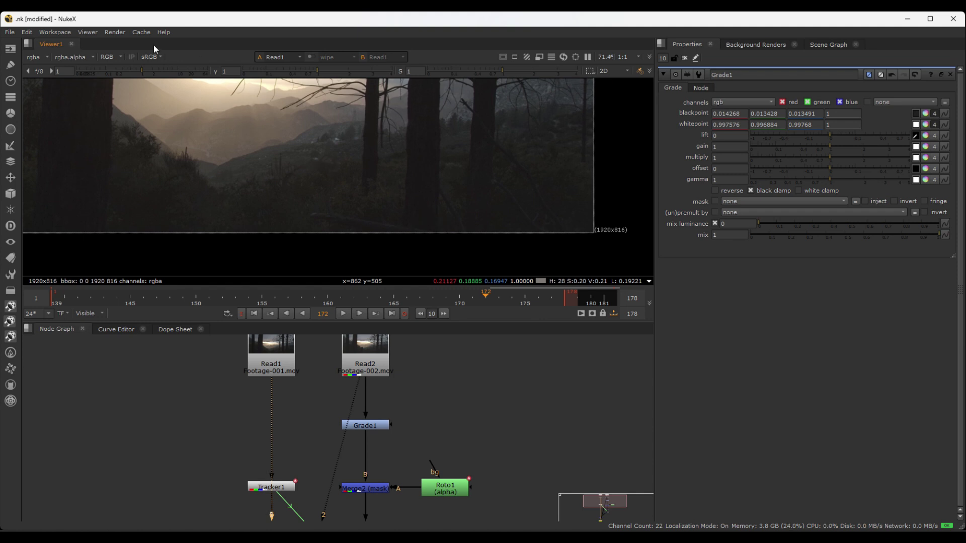
drag(149, 75, 179, 73)
mouse_move(319, 71)
mouse_down()
mouse_move(332, 73)
mouse_move(313, 71)
mouse_up()
scroll(455, 213, up, 5)
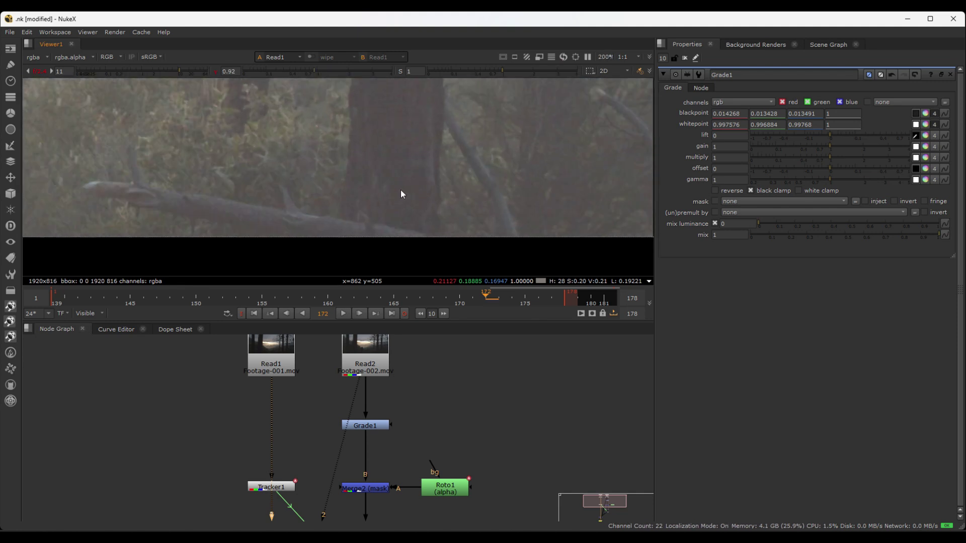
ctrl+shift+drag(400, 183, 406, 203)
scroll(385, 150, down, 3)
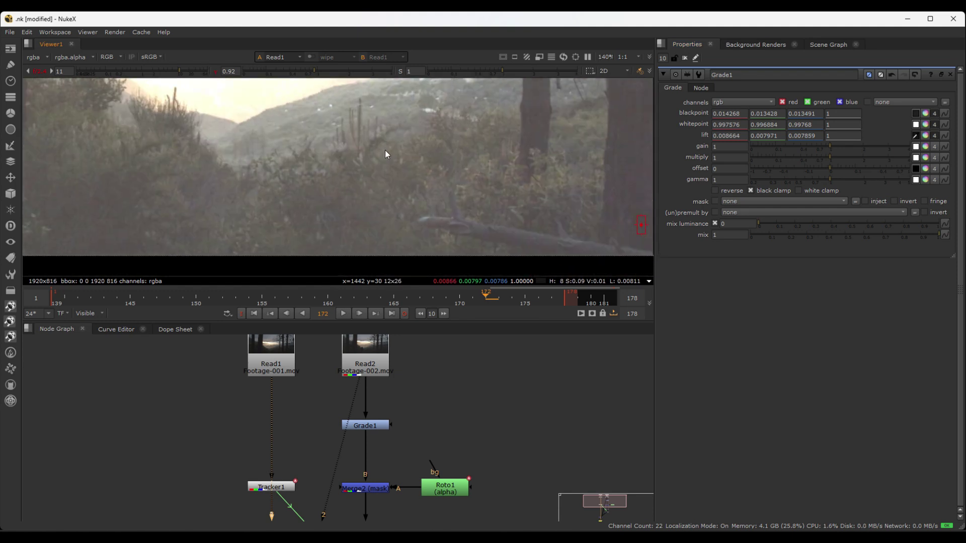
Lower the viewer gain to 0.16 and sample Grade1's gain from Read1's brightest sky below the clouds, about 0.9997, 0.9996, 1.
middle_drag(310, 140, 367, 204)
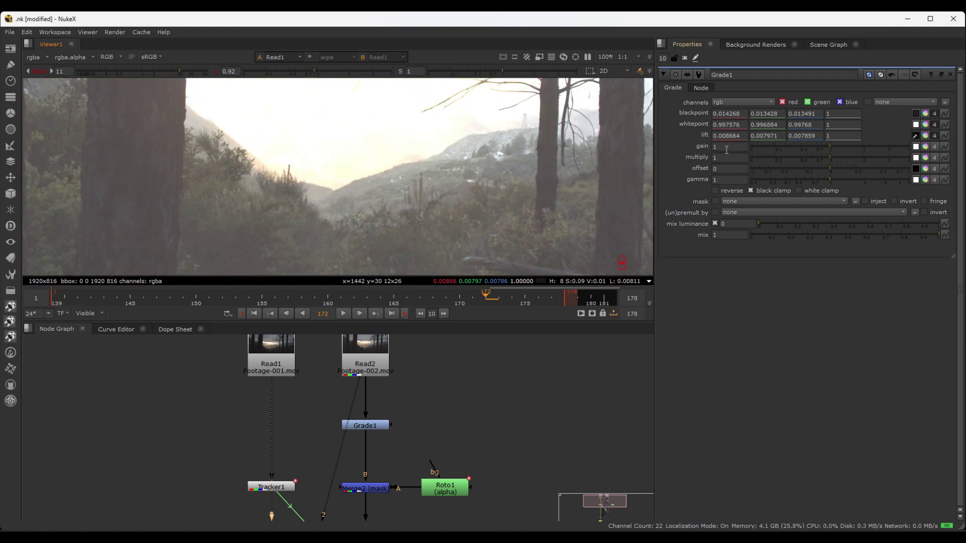
click(915, 146)
middle_drag(329, 153, 271, 184)
click(36, 72)
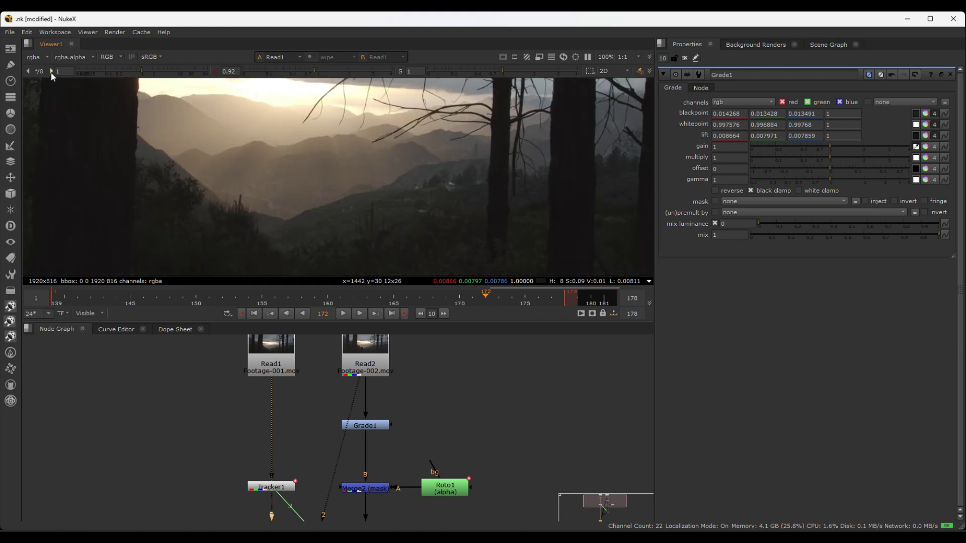
click(135, 71)
drag(135, 71, 117, 71)
scroll(273, 187, up, 5)
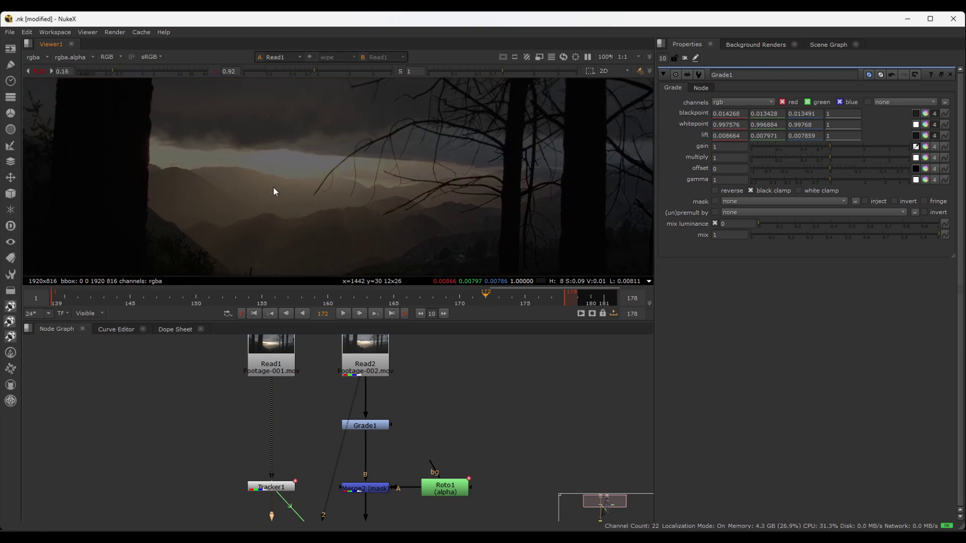
scroll(288, 167, up, 2)
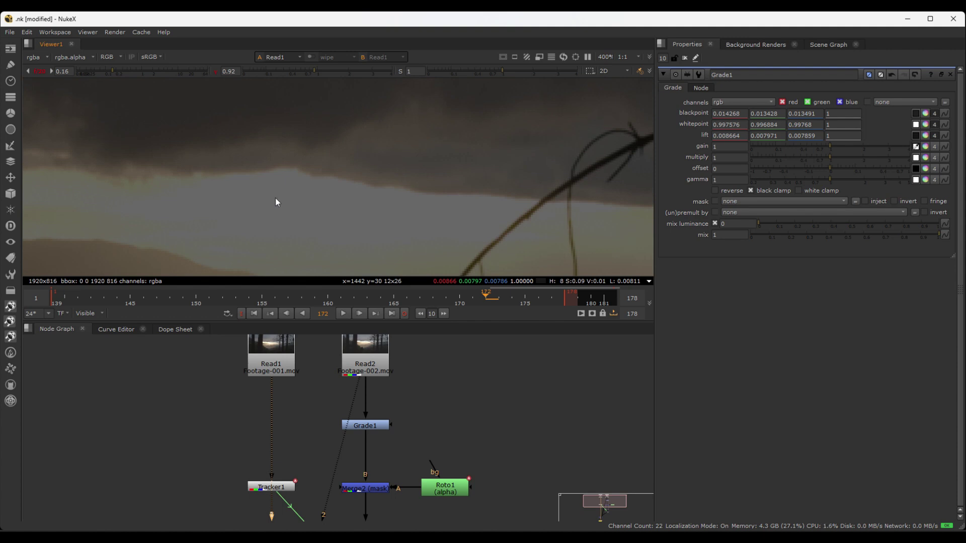
ctrl+click(276, 185)
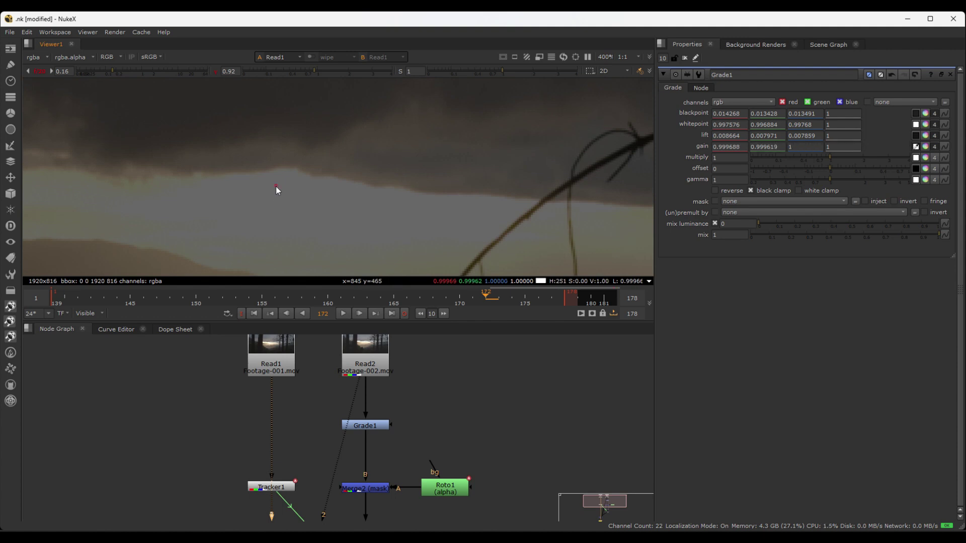
scroll(369, 154, down, 10)
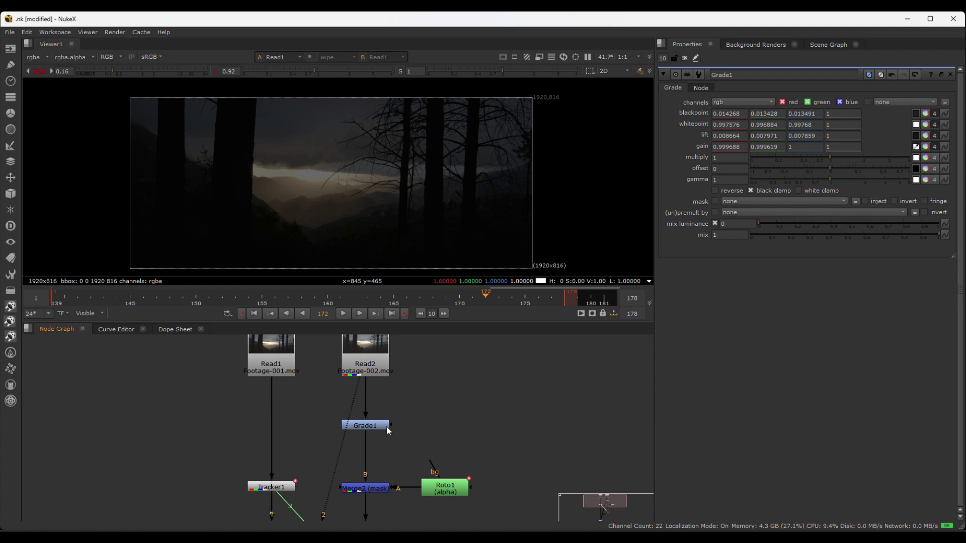
View Merge1 in Viewer1, reset the viewer gain and gamma to 1, and examine the composite around the figure.
click(366, 425)
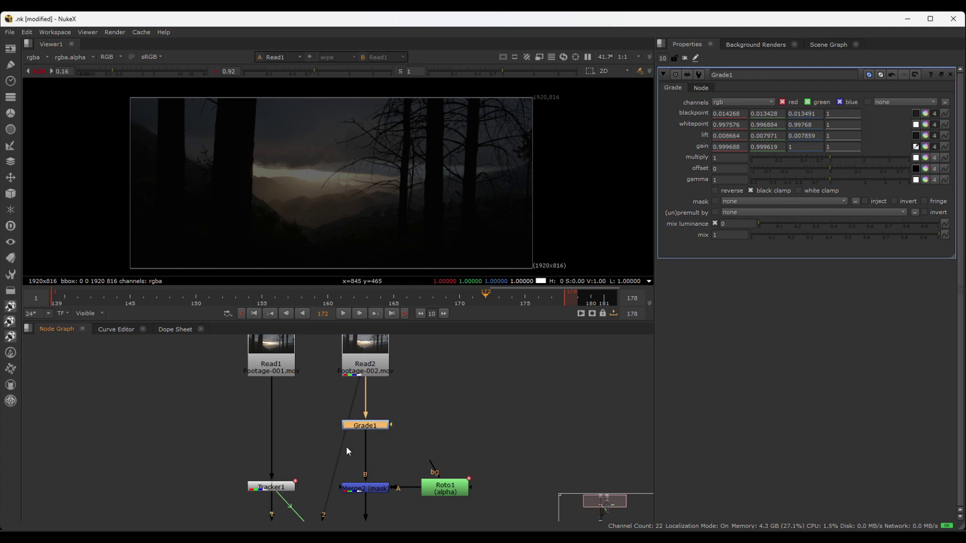
middle_drag(346, 445, 323, 364)
scroll(324, 369, down, 4)
click(298, 441)
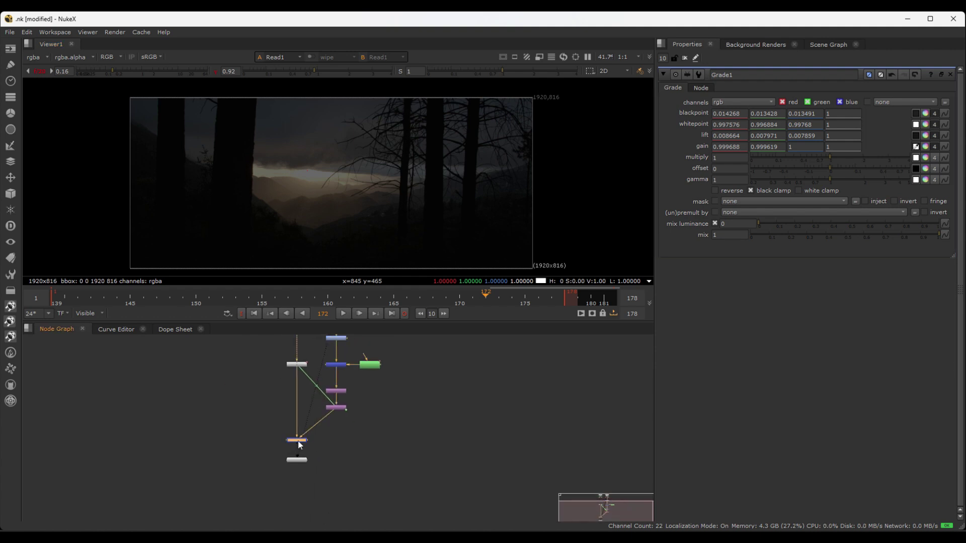
key(1)
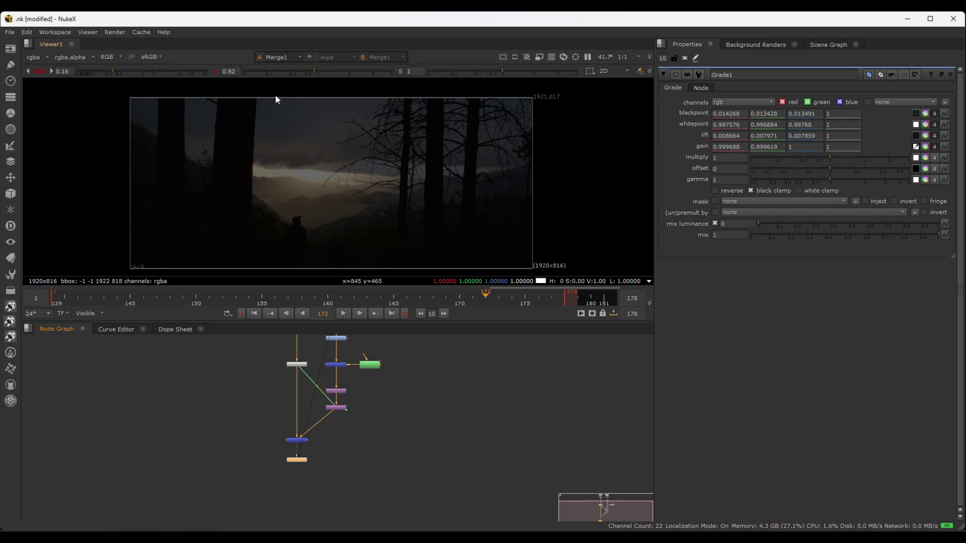
click(211, 72)
click(39, 72)
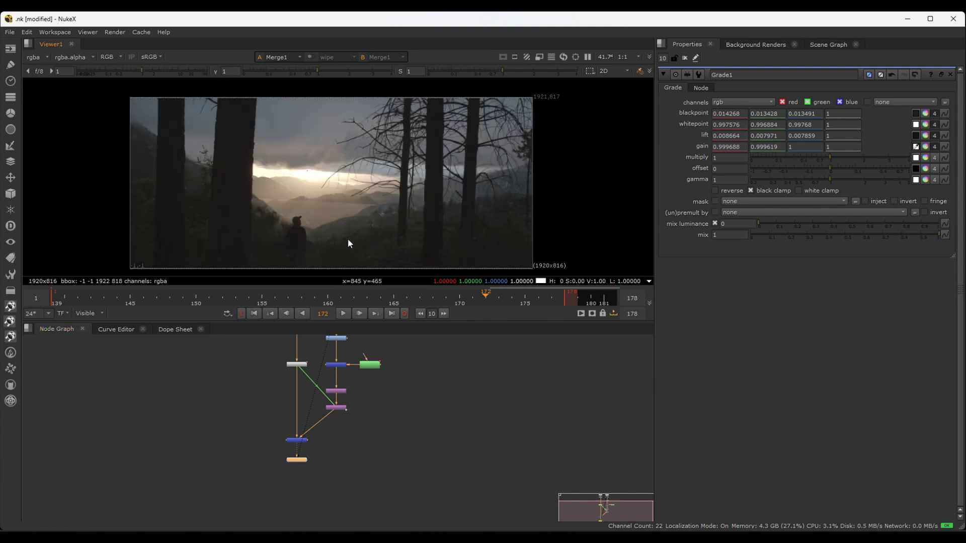
scroll(304, 244, up, 2)
middle_drag(262, 201, 77, 138)
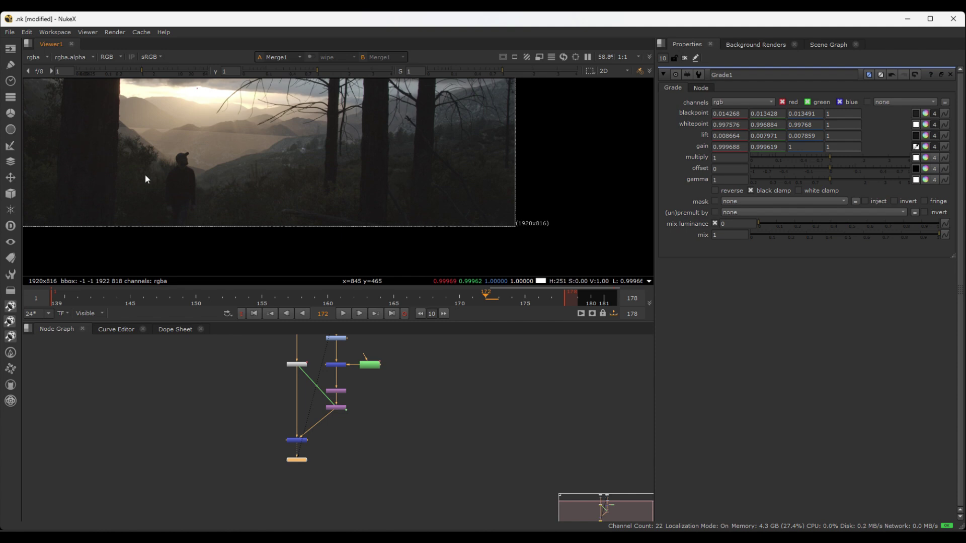
scroll(237, 196, up, 4)
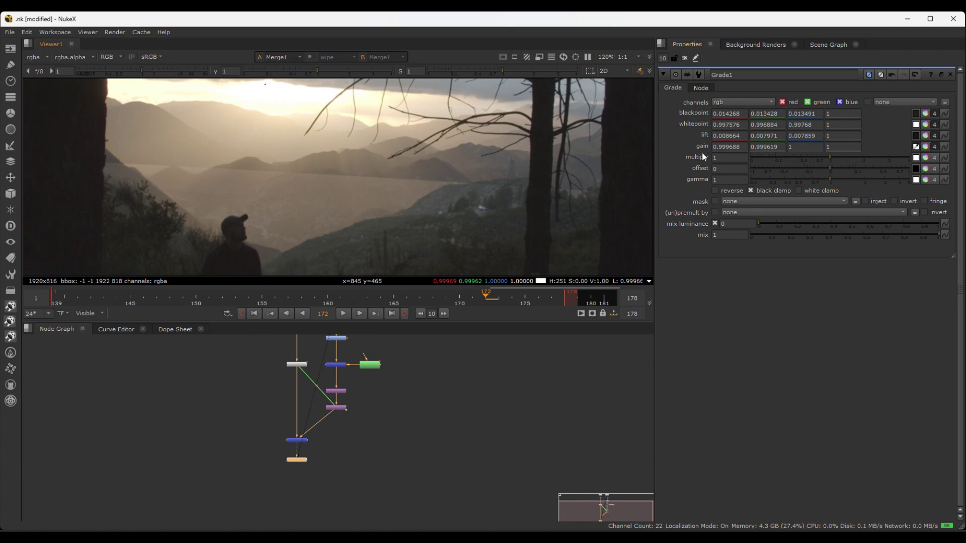
Collapse Grade1's gain channels into a single value and set it to 0.82.
click(934, 147)
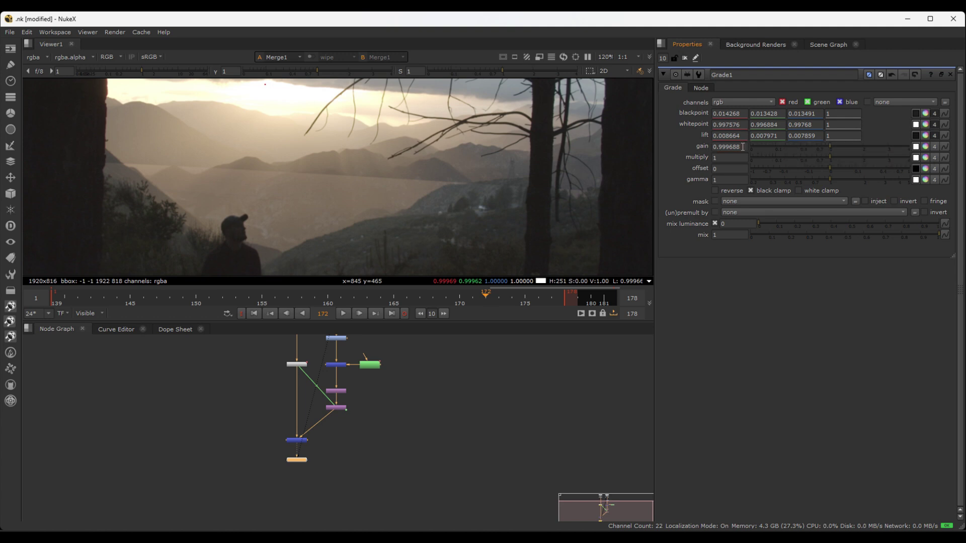
drag(740, 149, 720, 147)
key(BackSpace)
text(9)
key(BackSpace)
text(8)
key(BackSpace)
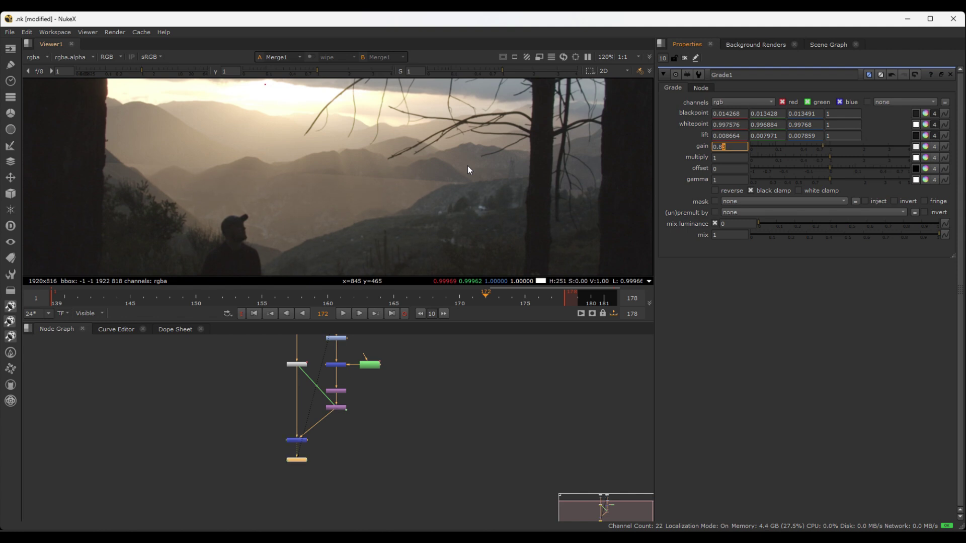
key(BackSpace)
text(7)
key(Return)
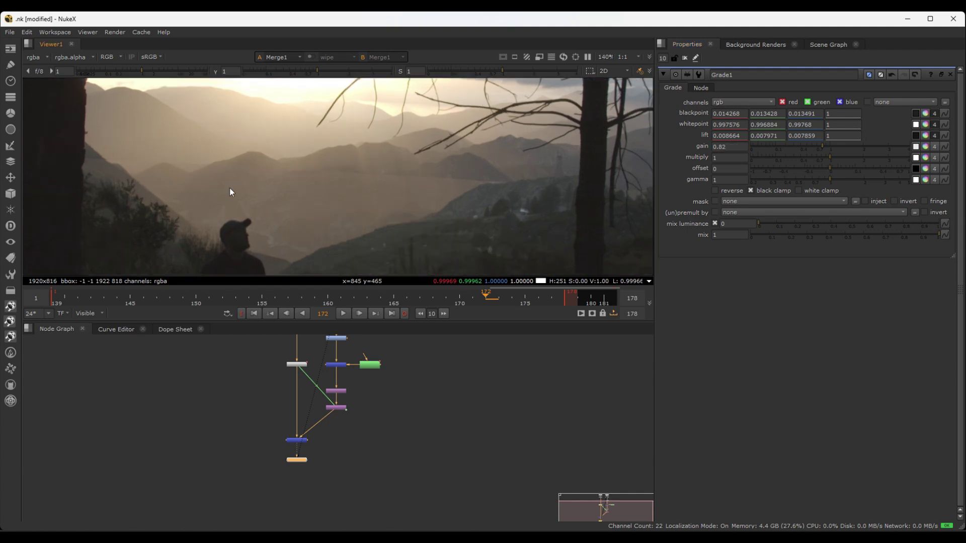
Set the viewer gain to 3 and gamma to 0.34, and examine the patch's edge across the mountains behind the figure.
scroll(229, 188, up, 4)
scroll(229, 188, down, 2)
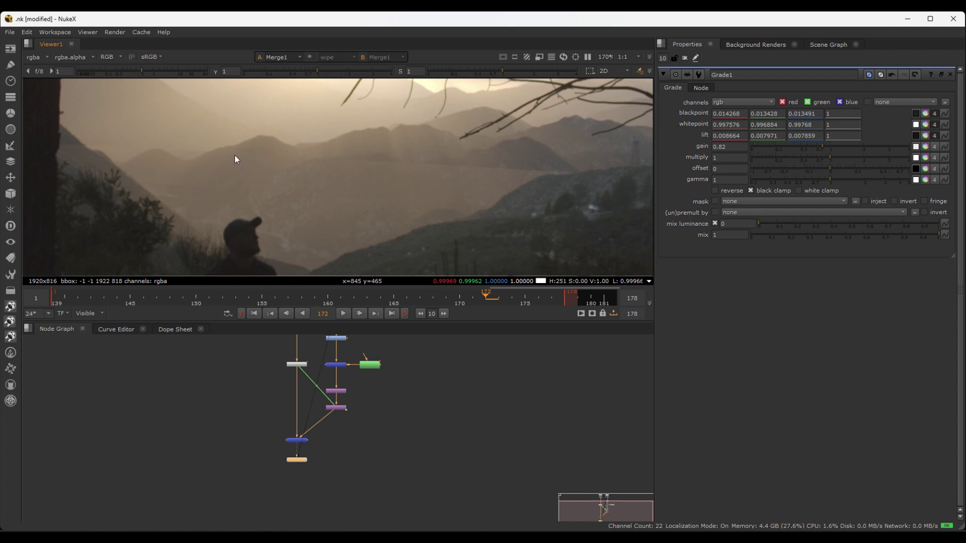
mouse_move(141, 69)
mouse_down()
mouse_move(122, 71)
mouse_move(169, 72)
mouse_move(127, 73)
mouse_up()
mouse_move(308, 71)
mouse_down()
mouse_move(300, 75)
mouse_move(320, 71)
mouse_up()
drag(127, 71, 159, 73)
click(312, 73)
drag(312, 73, 287, 75)
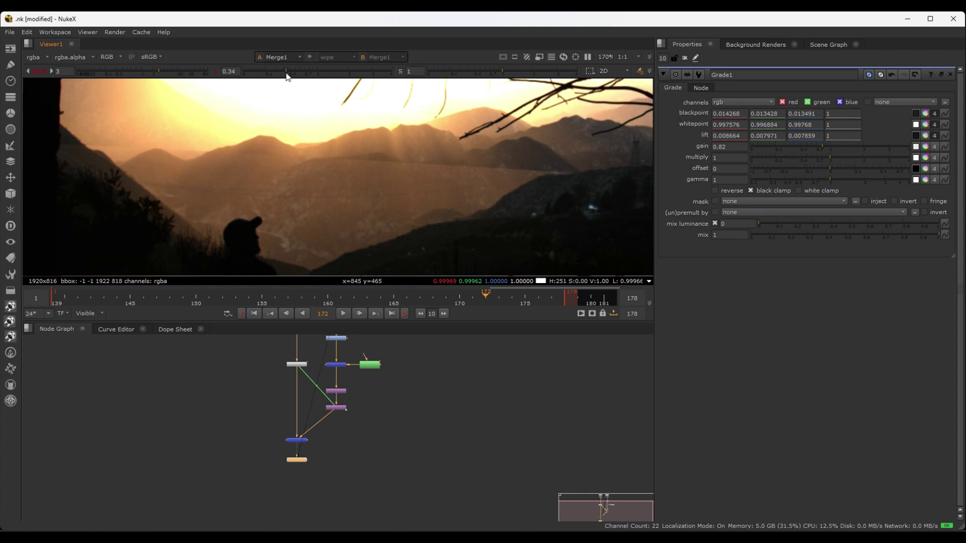
scroll(184, 156, up, 4)
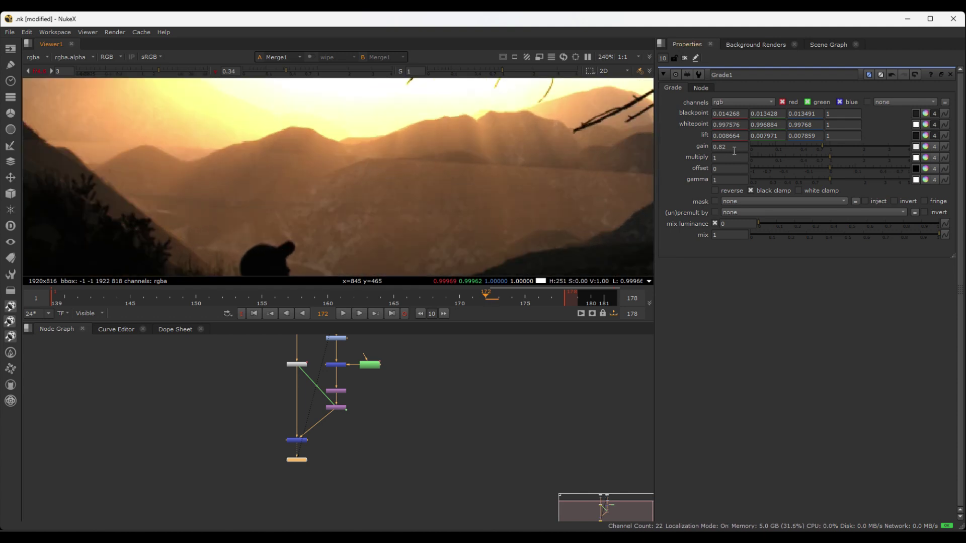
Raise Grade1's gain to 0.85 while checking the mountains at the exaggerated viewer contrast.
scroll(734, 151, down, 4)
scroll(359, 176, down, 3)
key(Up)
key(Up)
key(Up)
key(Up)
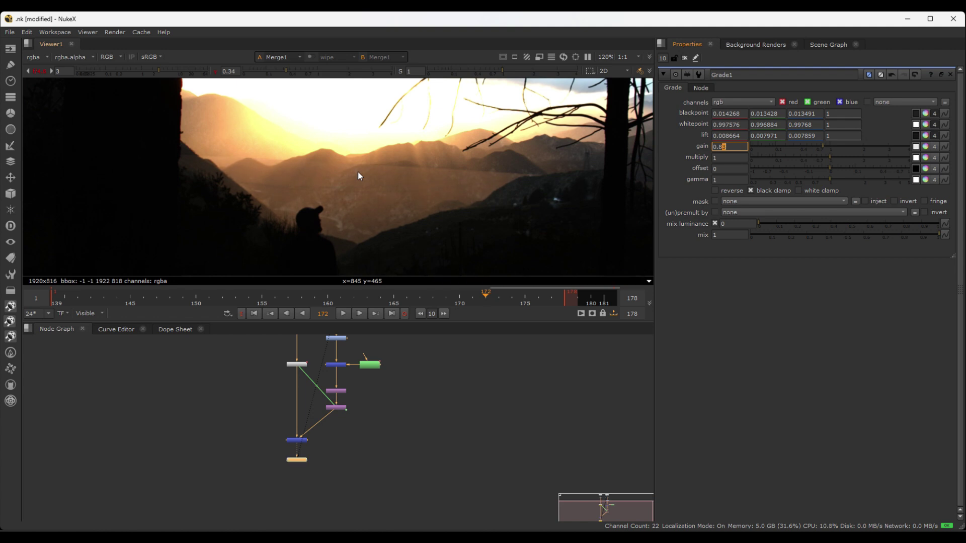
key(Up)
click(359, 176)
Inspect the patch's edge along the mountain ridge, and reset the viewer gain and gamma to 1.
scroll(341, 156, up, 5)
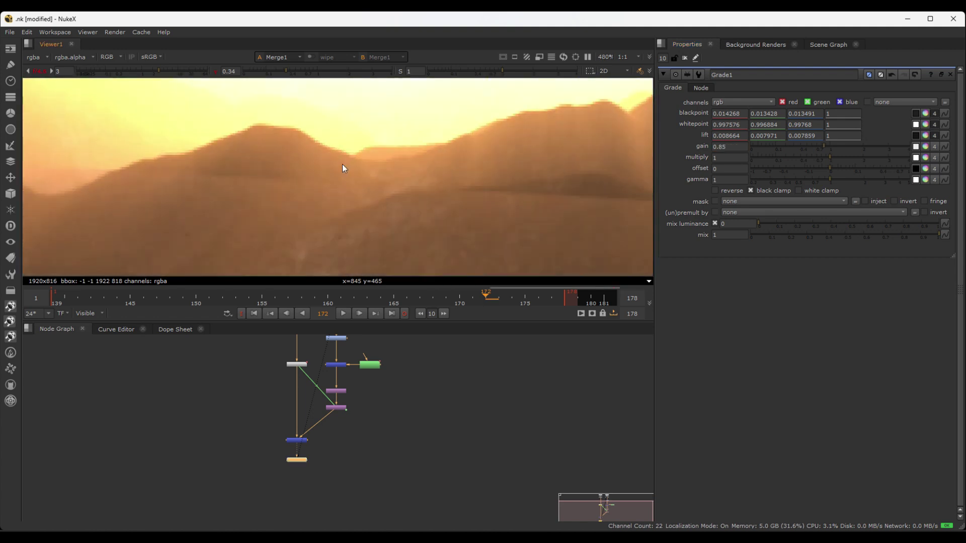
scroll(342, 168, down, 4)
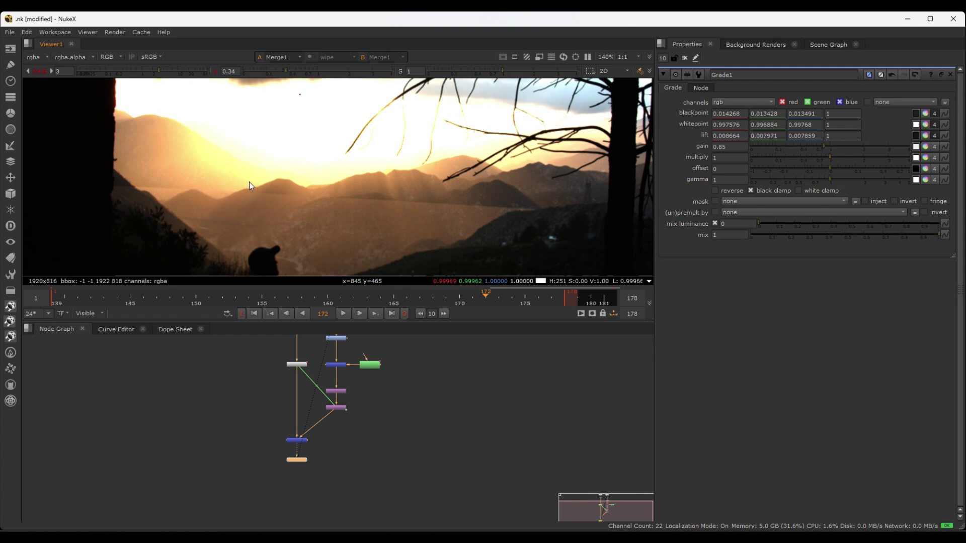
scroll(249, 182, down, 1)
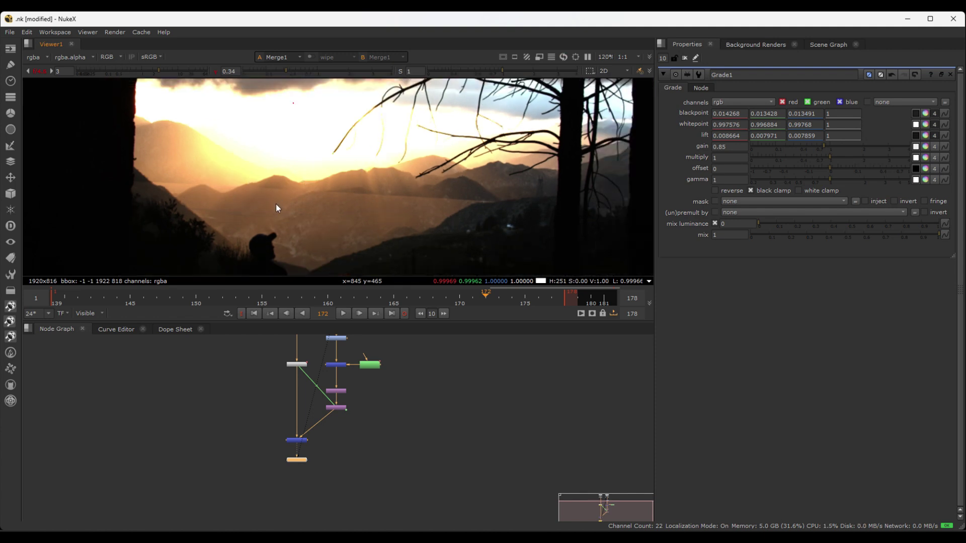
scroll(275, 204, up, 2)
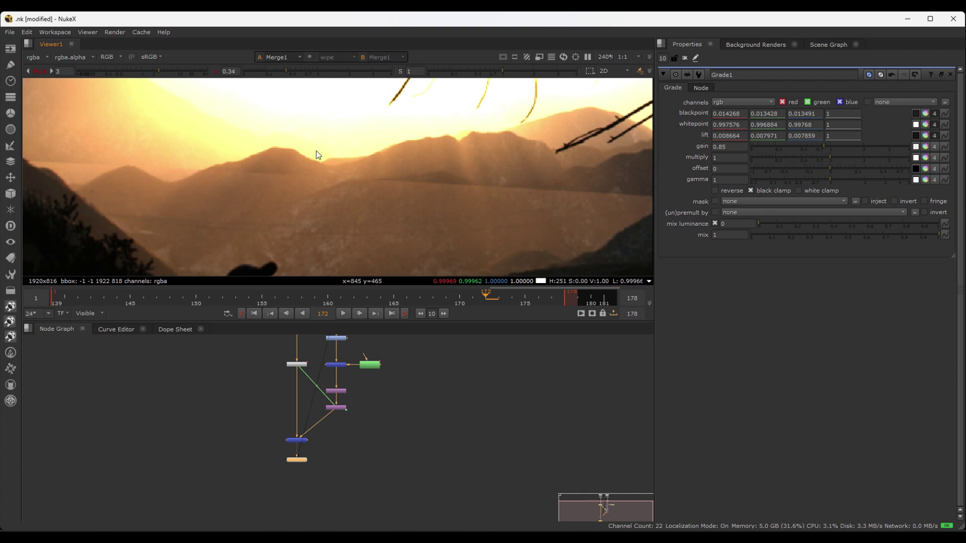
scroll(269, 166, down, 2)
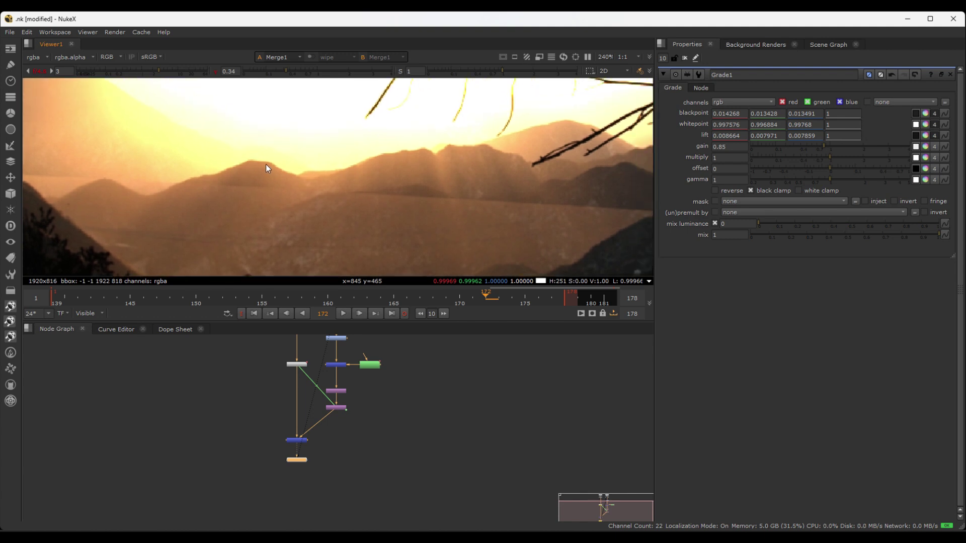
scroll(272, 174, down, 2)
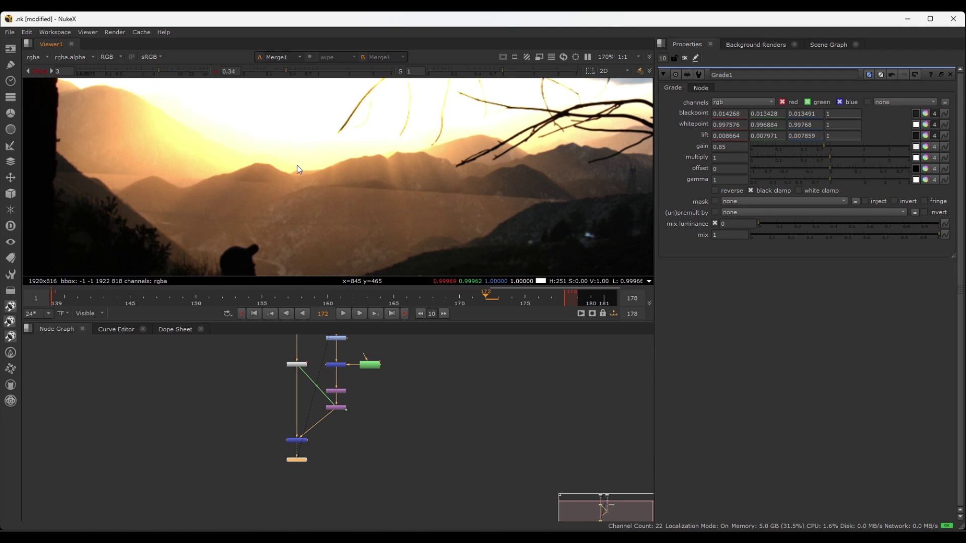
scroll(297, 165, down, 2)
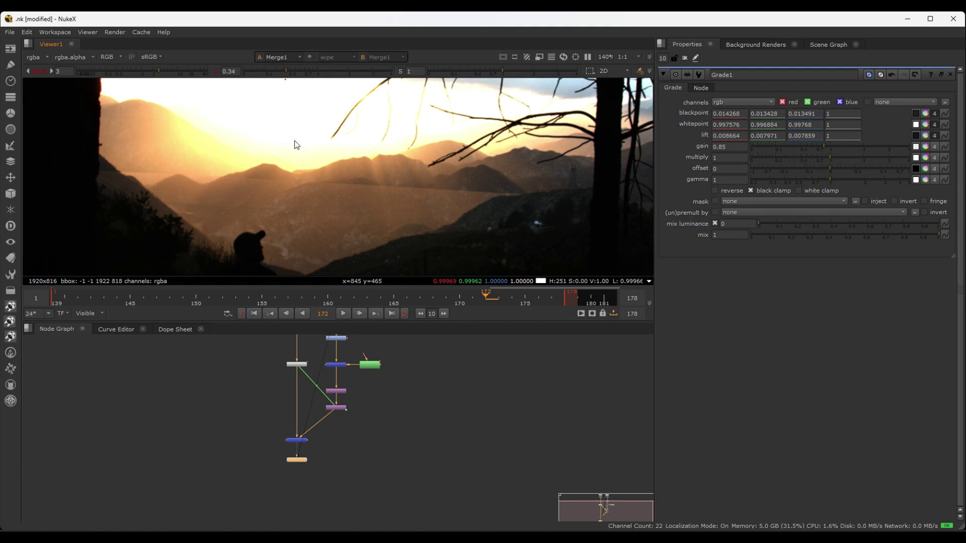
click(214, 74)
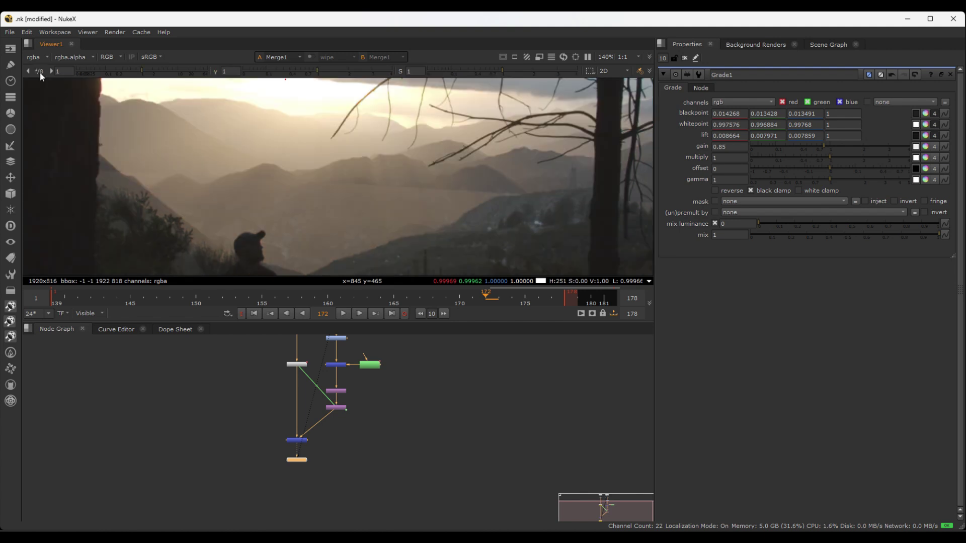
scroll(296, 174, down, 2)
scroll(247, 179, up, 3)
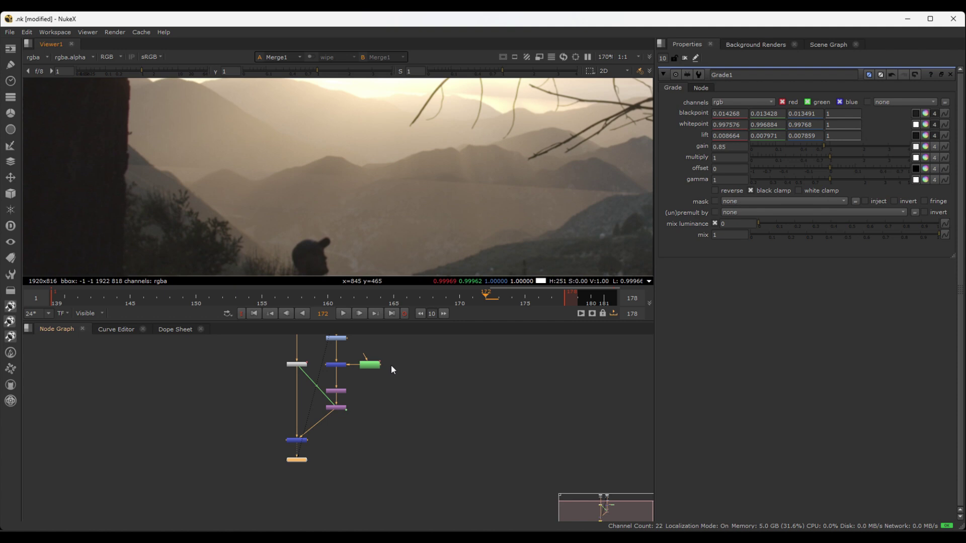
Open Roto1's properties, select the Ellipse1 shape and set its feather to 3.5.
scroll(391, 365, up, 4)
click(364, 395)
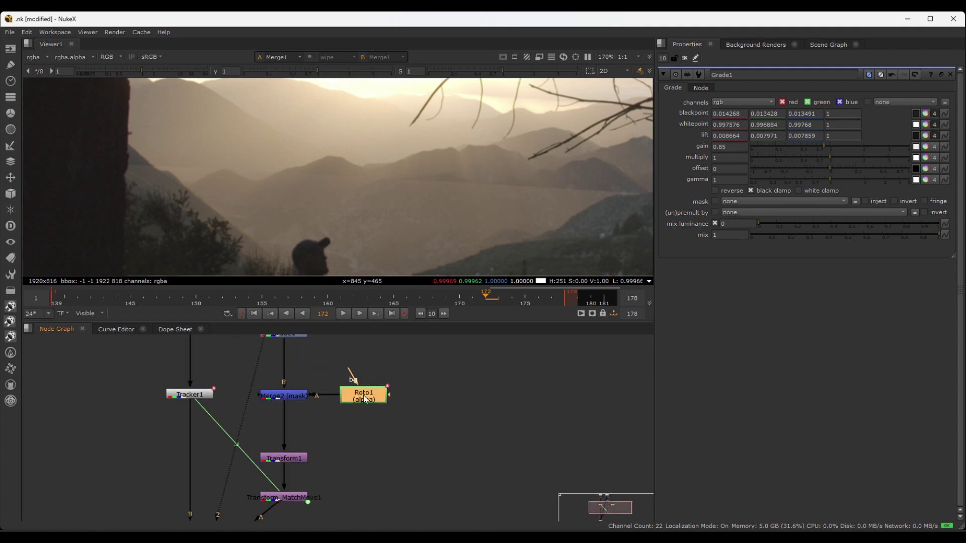
double_click(364, 396)
scroll(315, 198, down, 3)
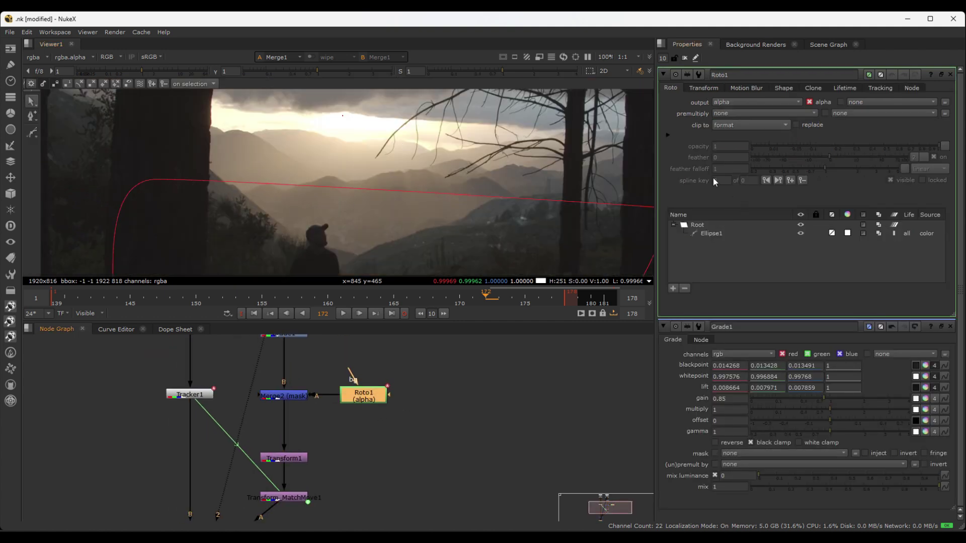
click(715, 234)
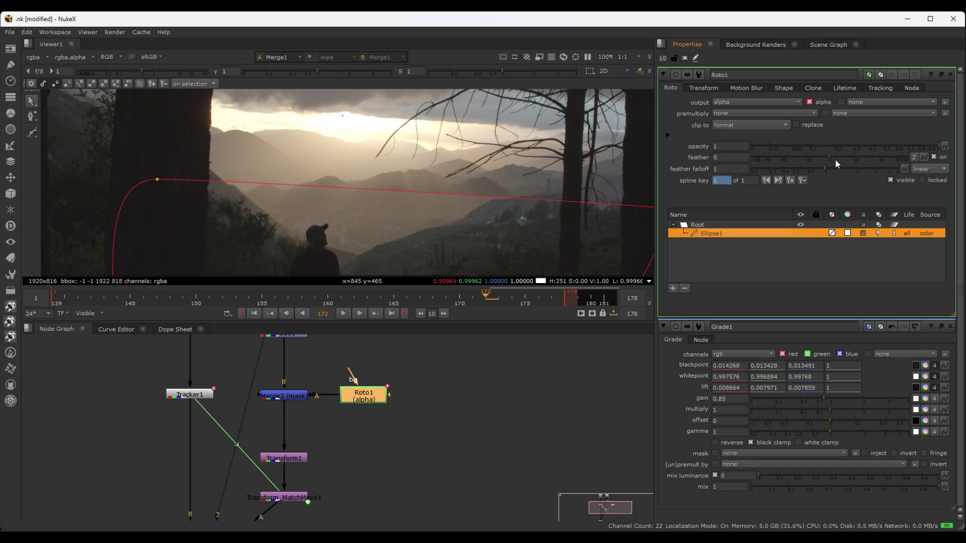
mouse_move(827, 159)
mouse_down()
mouse_move(792, 155)
mouse_move(872, 155)
mouse_move(812, 152)
mouse_move(845, 161)
mouse_up()
View Merge2 in Viewer1 and display its alpha channel to check the mask's feathered edge.
scroll(260, 176, down, 3)
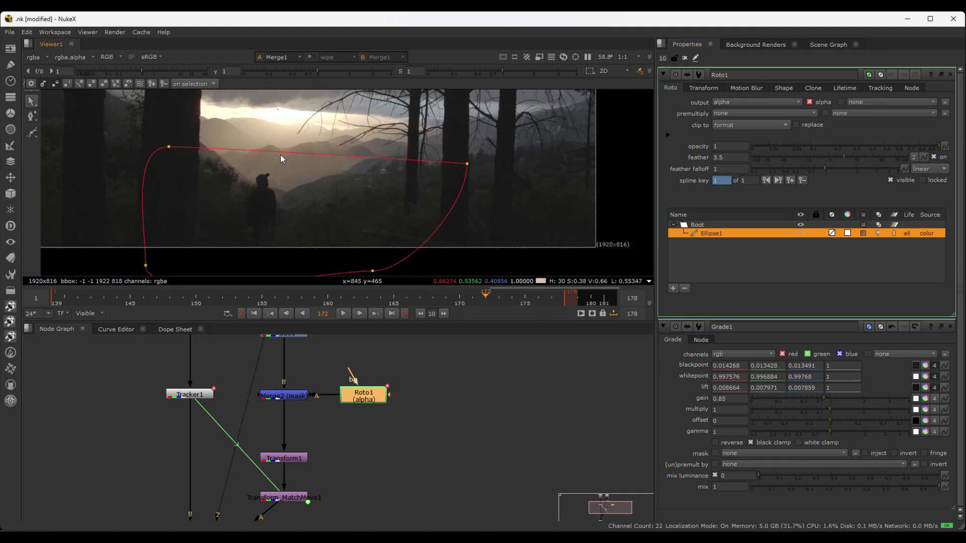
key(a)
key(a)
click(276, 396)
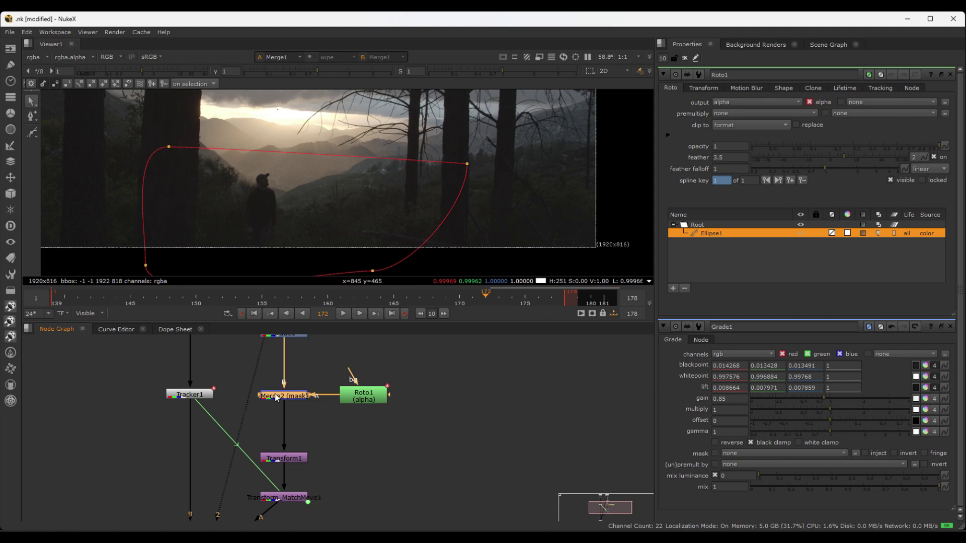
key(1)
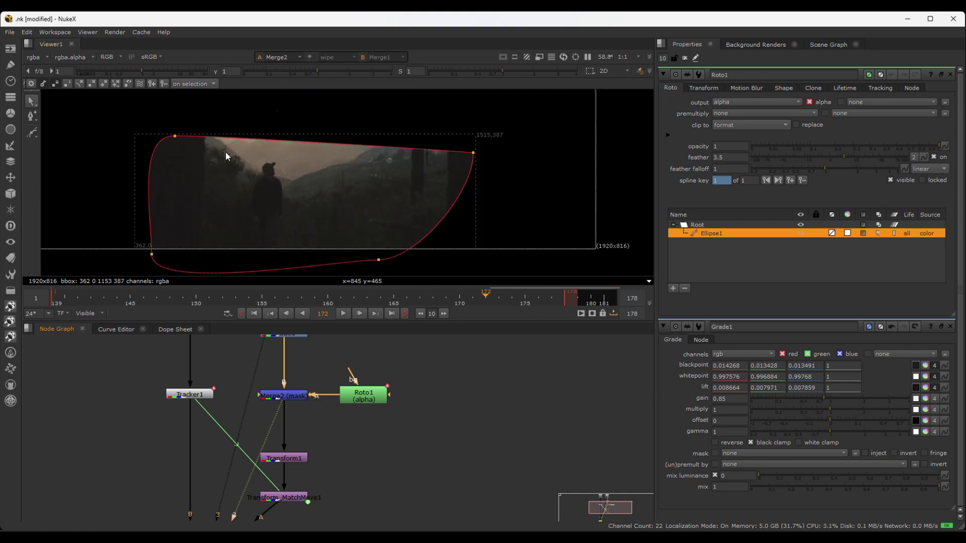
key(a)
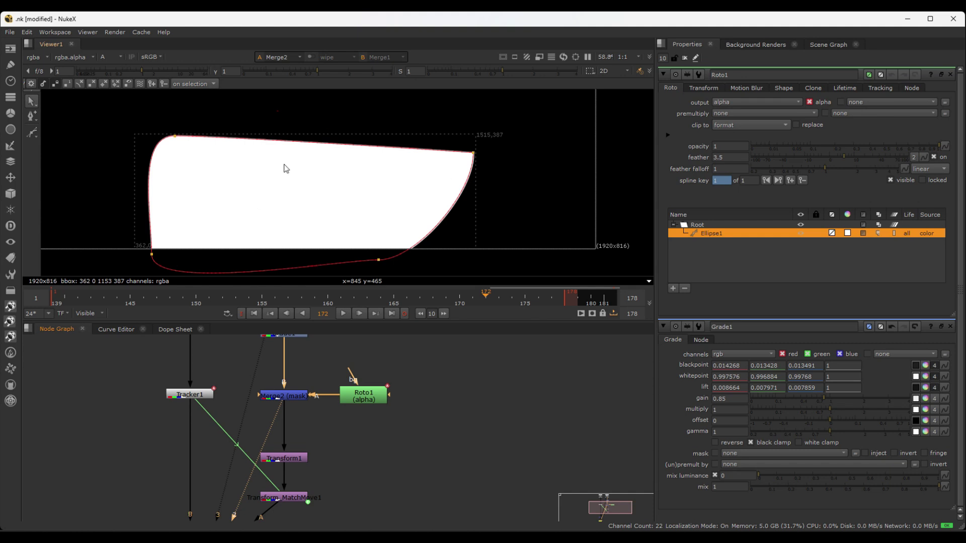
Try inward feather values of -53, -20 and -78 on the Ellipse1 shape in Roto1.
scroll(287, 156, up, 2)
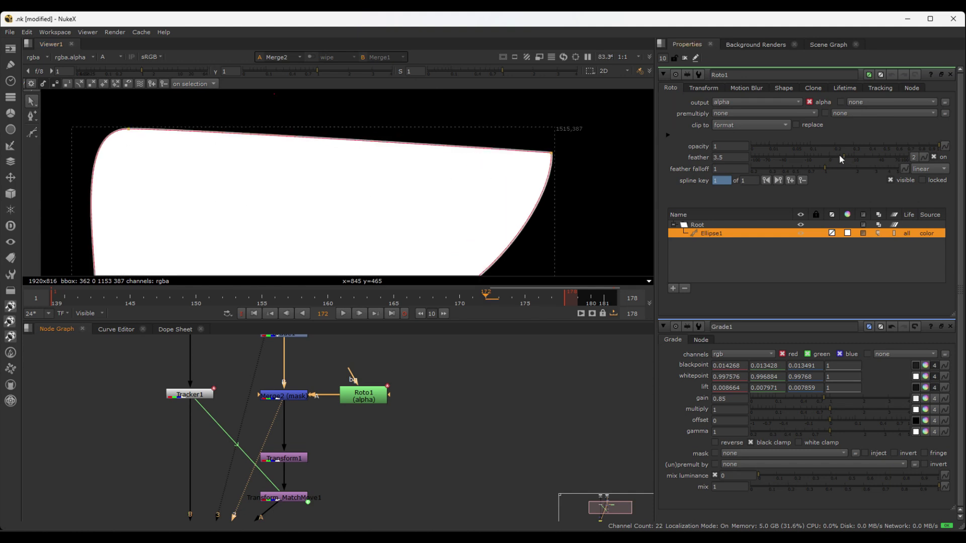
drag(839, 156, 771, 158)
scroll(146, 176, up, 1)
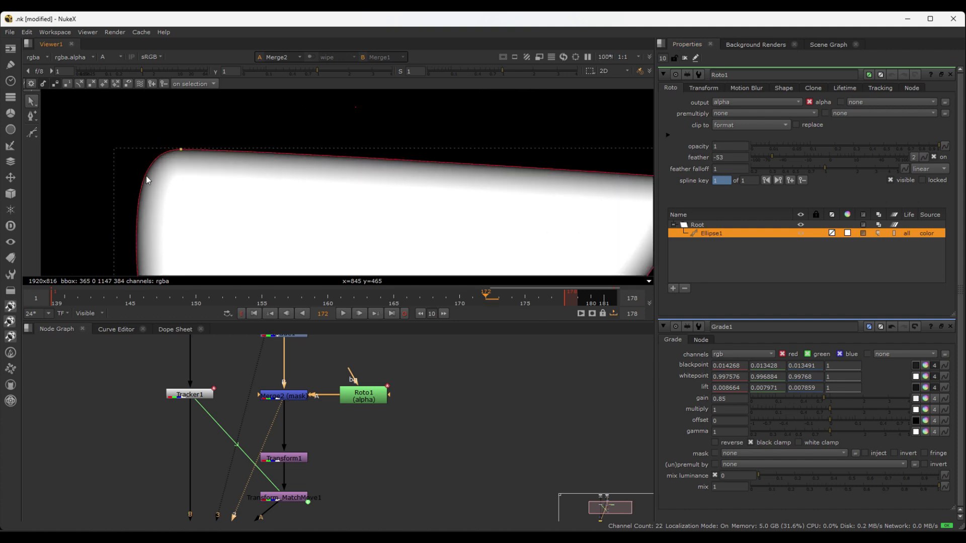
scroll(151, 178, up, 2)
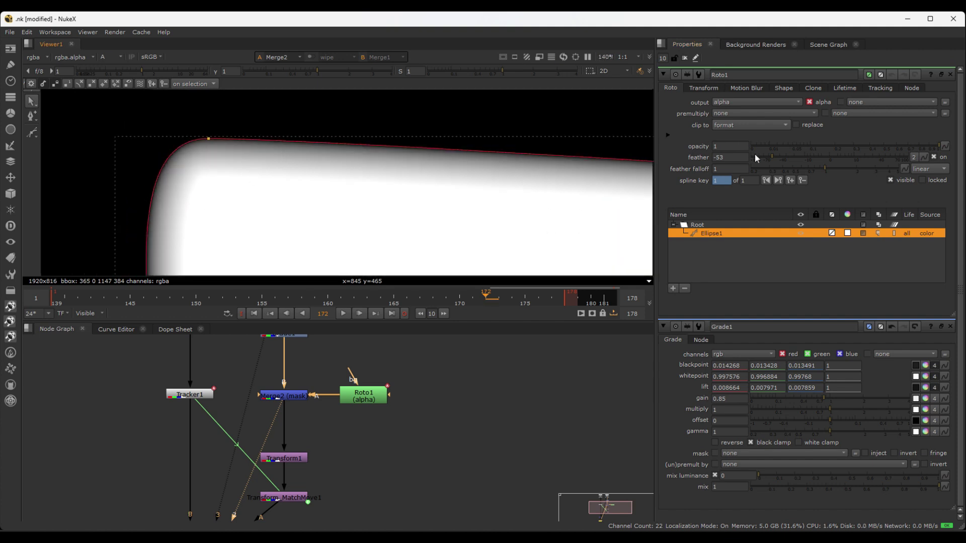
drag(776, 158, 794, 151)
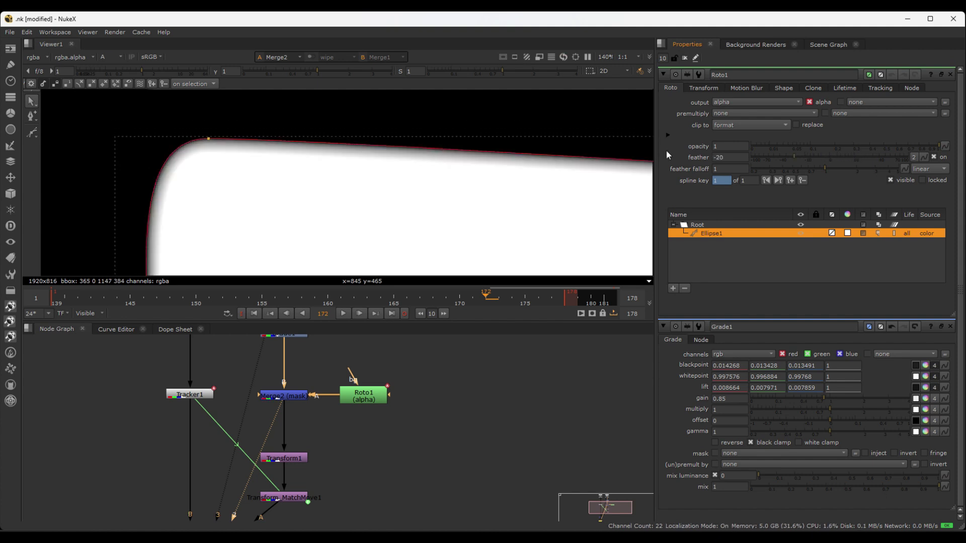
scroll(257, 212, up, 5)
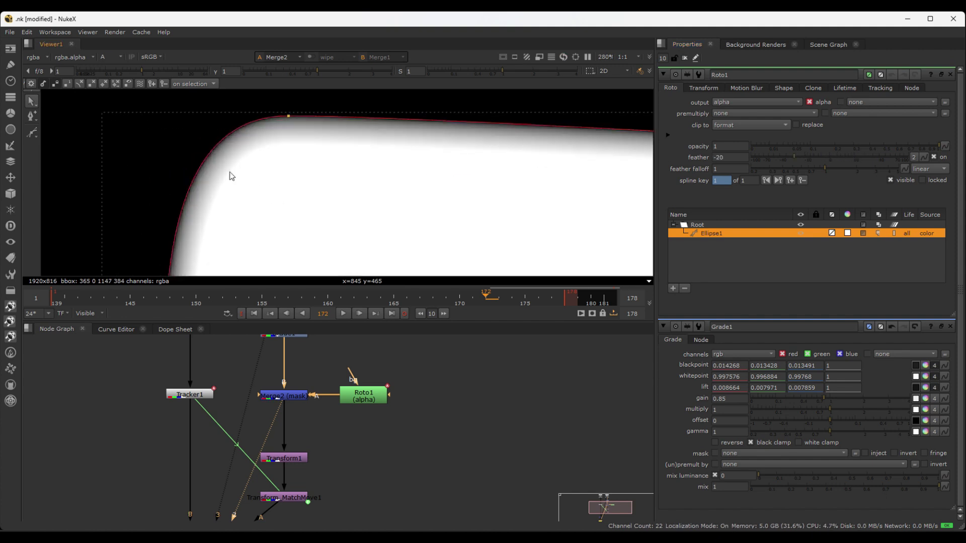
scroll(340, 106, down, 3)
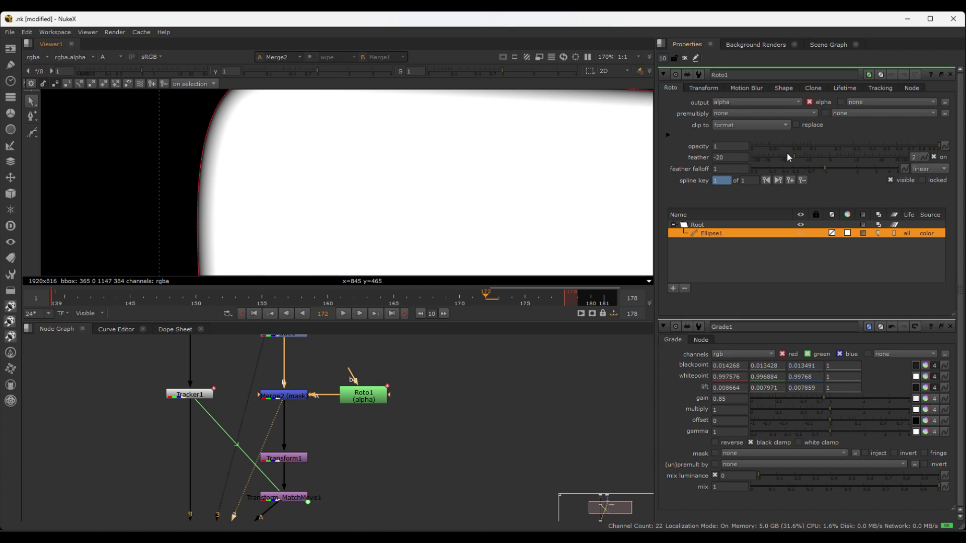
drag(792, 153, 756, 156)
scroll(308, 173, down, 1)
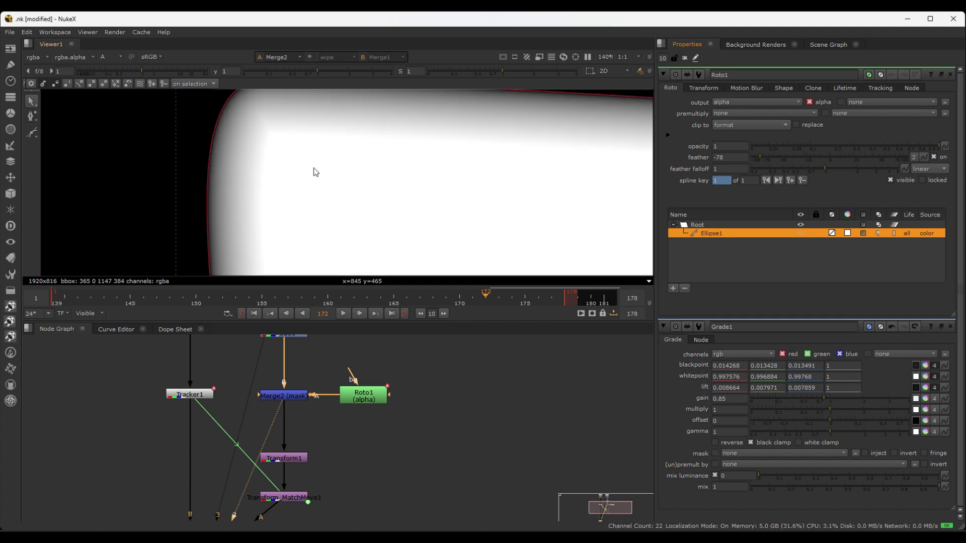
Examine the feather's falloff in Merge2's alpha at the mask's rounded and pointed corners.
scroll(316, 164, up, 1)
scroll(302, 188, down, 2)
scroll(327, 171, up, 3)
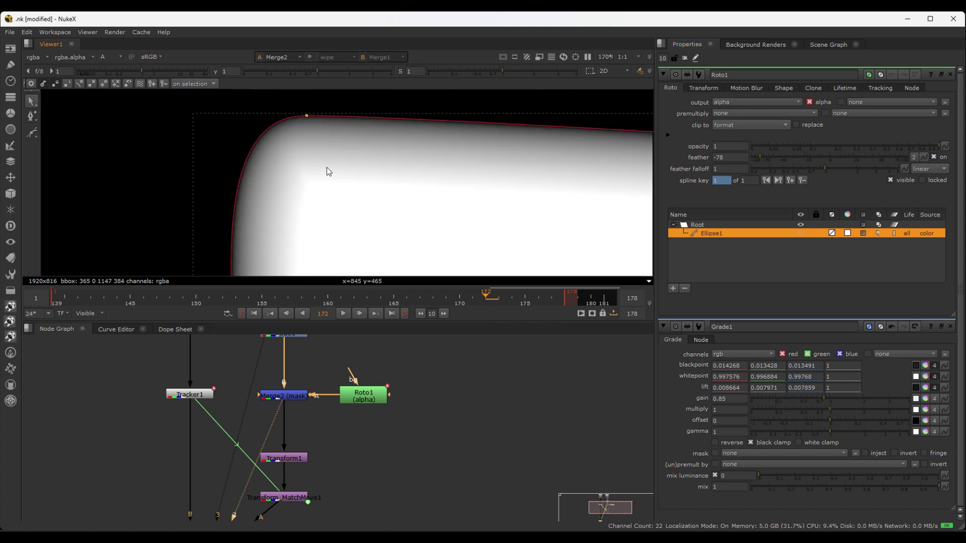
scroll(302, 161, up, 1)
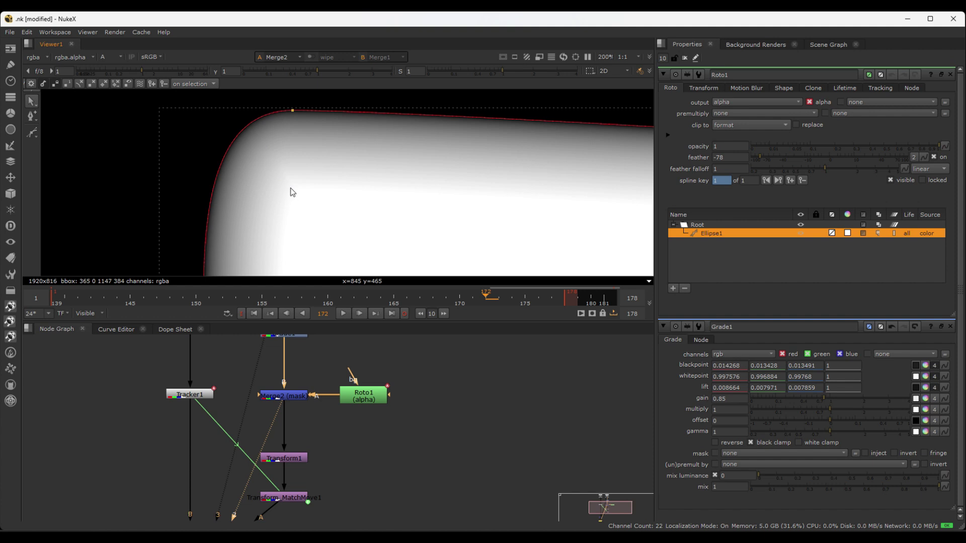
scroll(327, 191, down, 4)
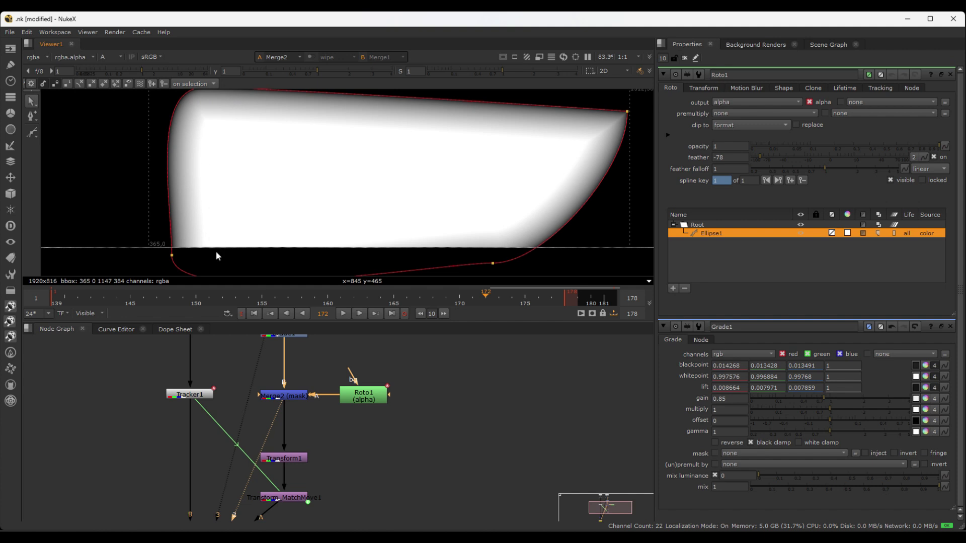
scroll(628, 122, up, 6)
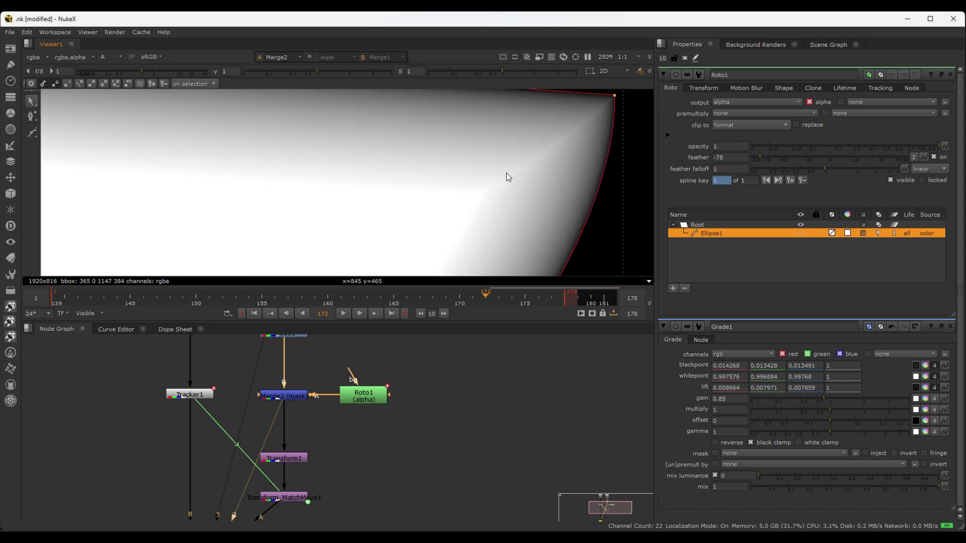
scroll(507, 190, down, 2)
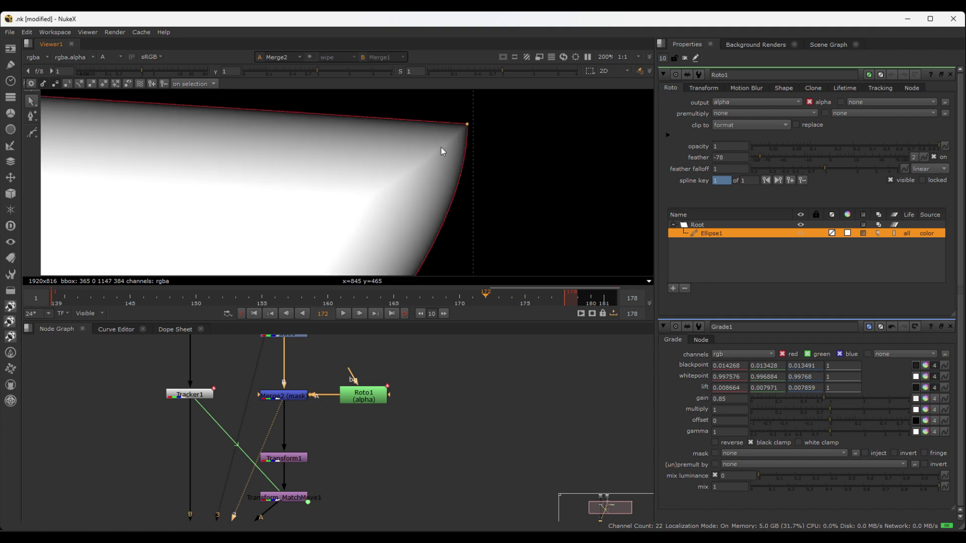
scroll(403, 157, down, 2)
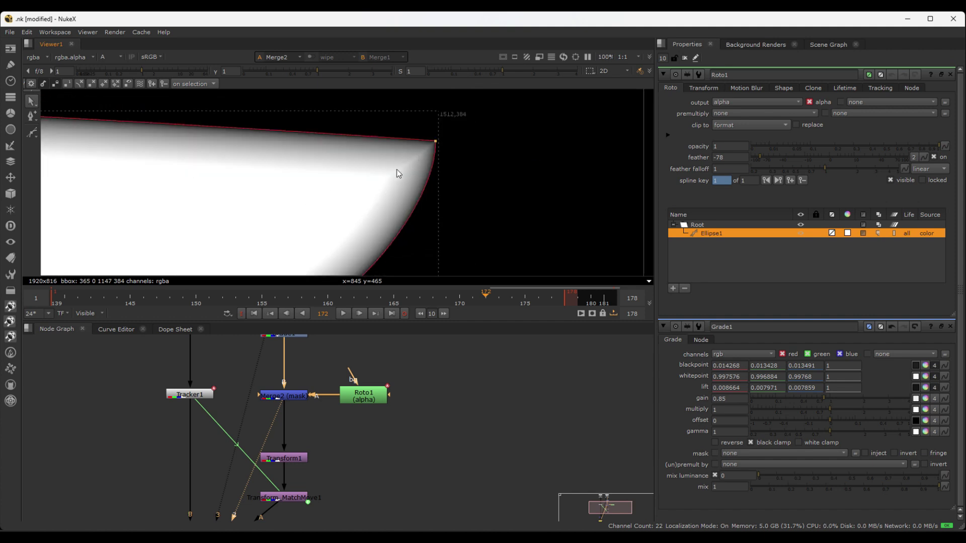
Show Merge2 in RGB and inspect how the figure's patch fades inside the feathered outline.
key(a)
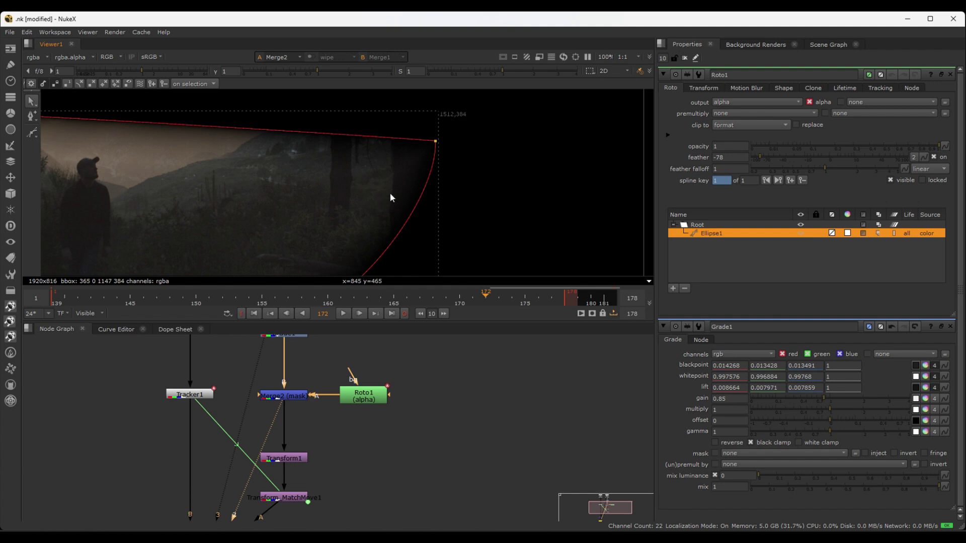
middle_drag(172, 237, 438, 247)
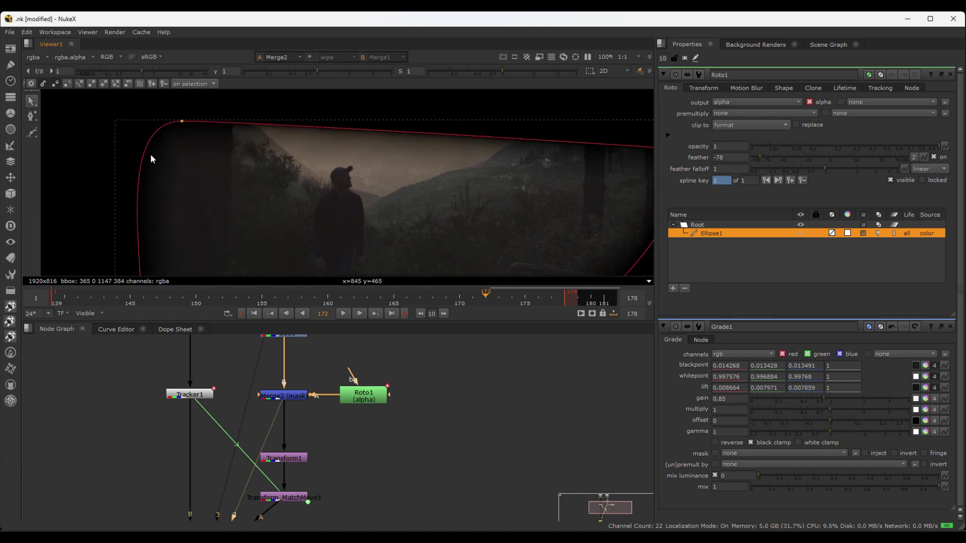
scroll(186, 141, up, 3)
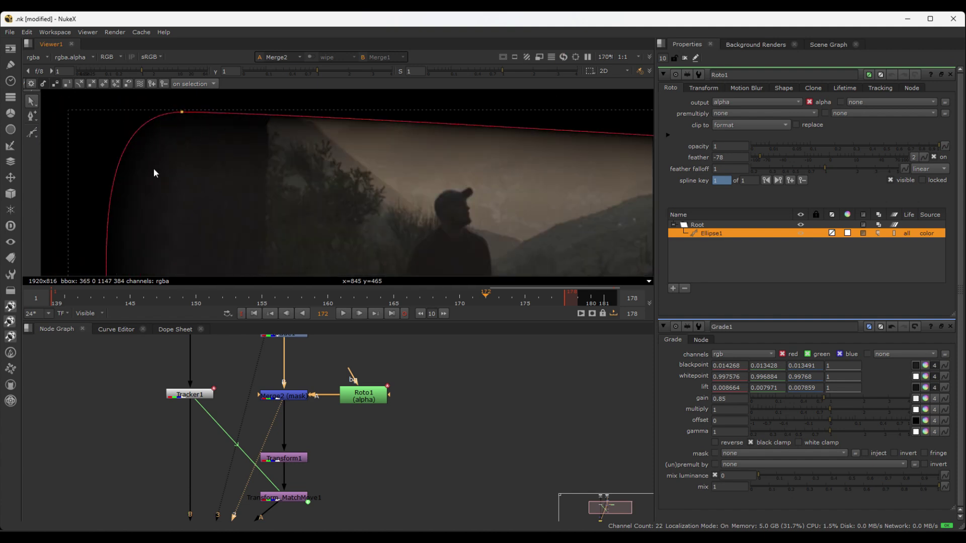
scroll(153, 168, down, 3)
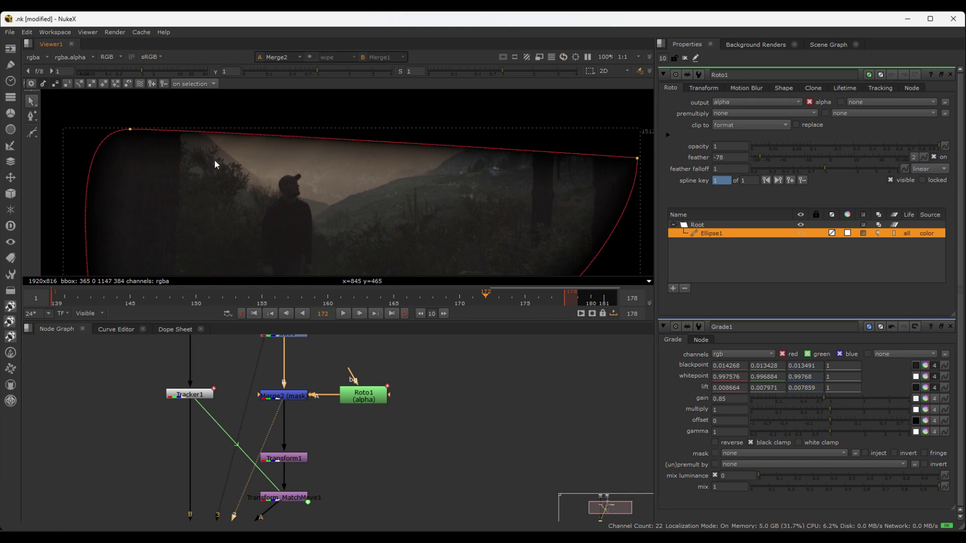
Display Merge2's alpha channel again and set the Ellipse1 shape's feather to 0.
key(a)
key(a)
key(a)
click(729, 157)
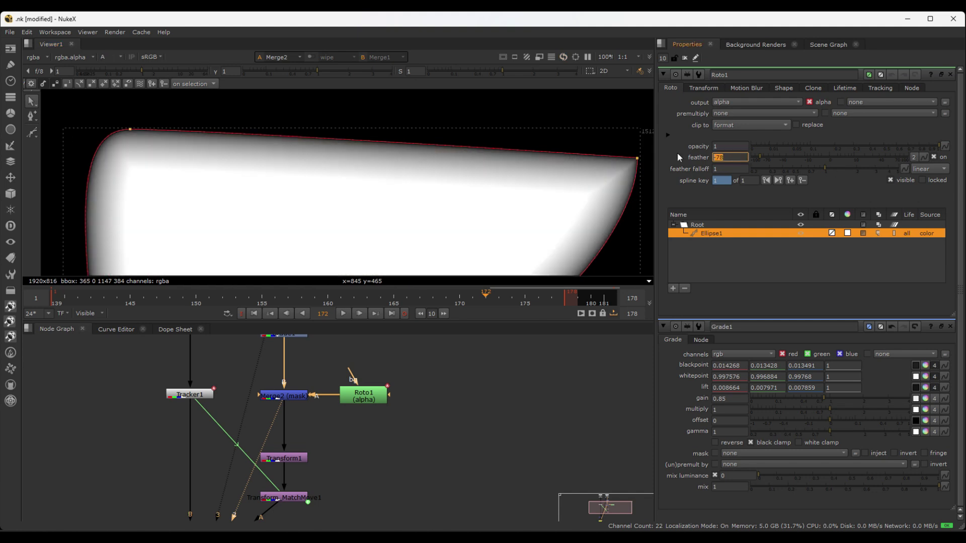
text(0)
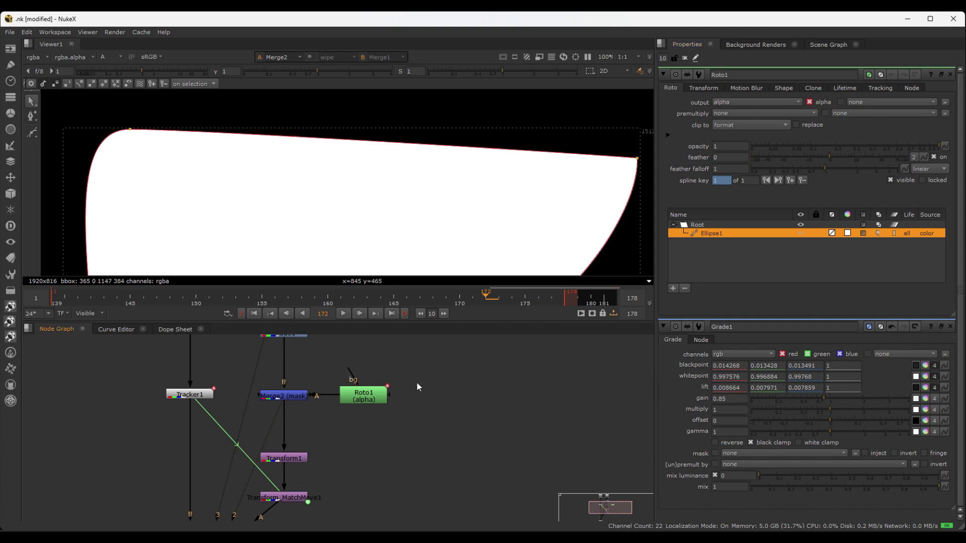
Insert a Blur node between Roto1 and Merge2, with Roto1 placed above it and the Blur level with Merge2.
drag(375, 399, 453, 399)
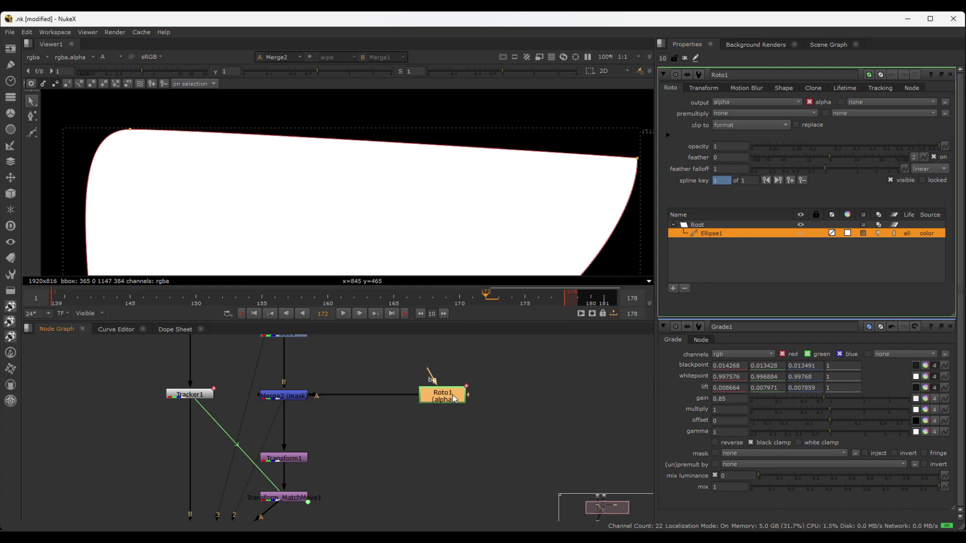
scroll(478, 379, down, 2)
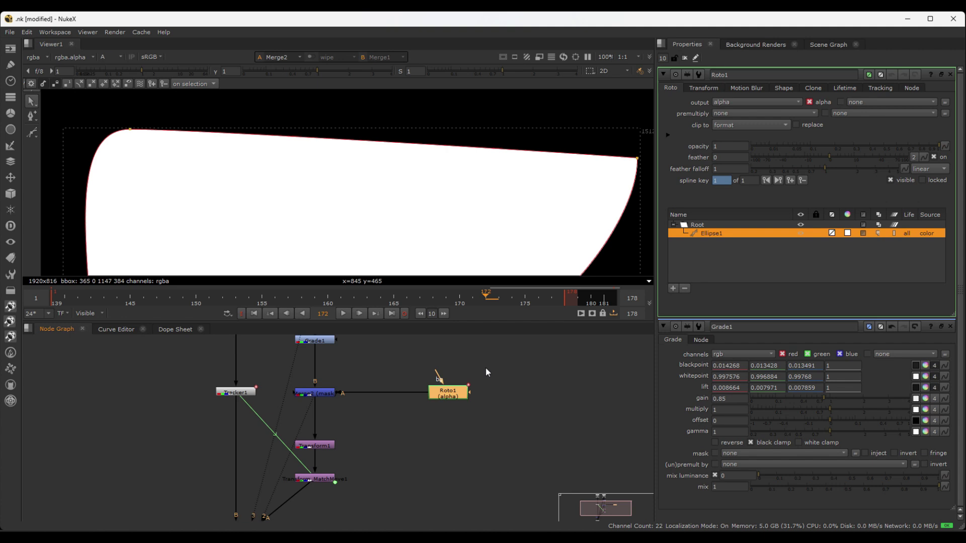
key(b)
drag(453, 394, 448, 360)
click(446, 413)
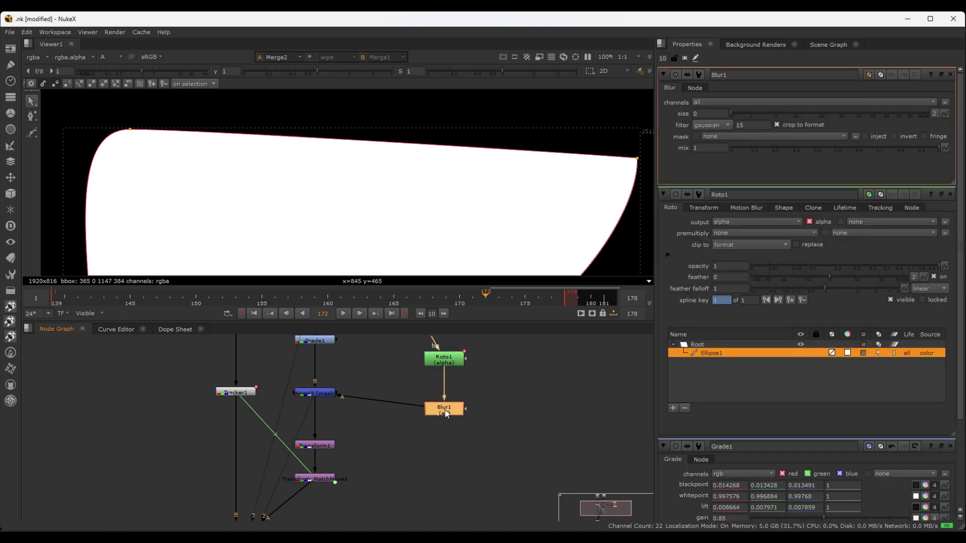
drag(445, 413, 443, 397)
Soften the mask's edge by raising Blur1's size to 64.5, checking the alpha around the shape's outline.
middle_drag(171, 150, 246, 195)
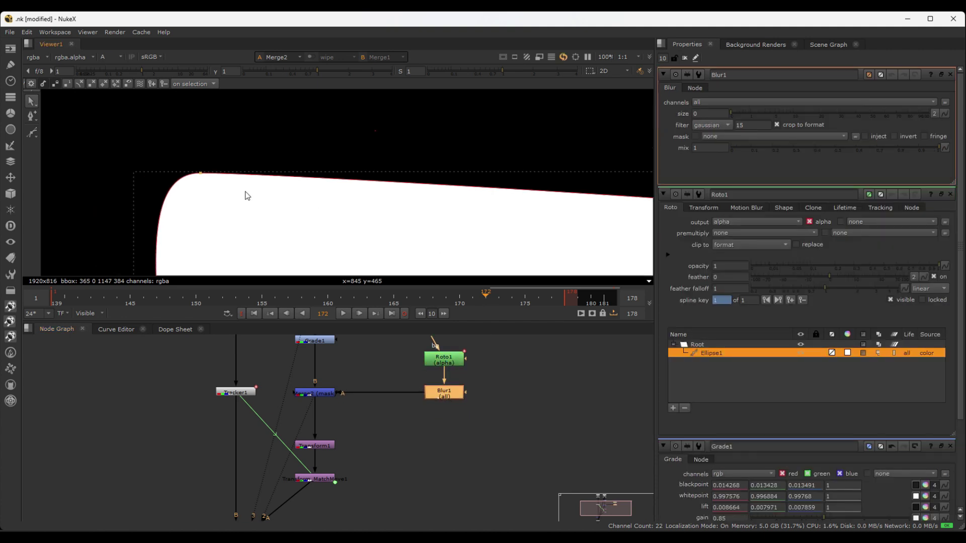
scroll(191, 185, up, 2)
drag(745, 112, 863, 104)
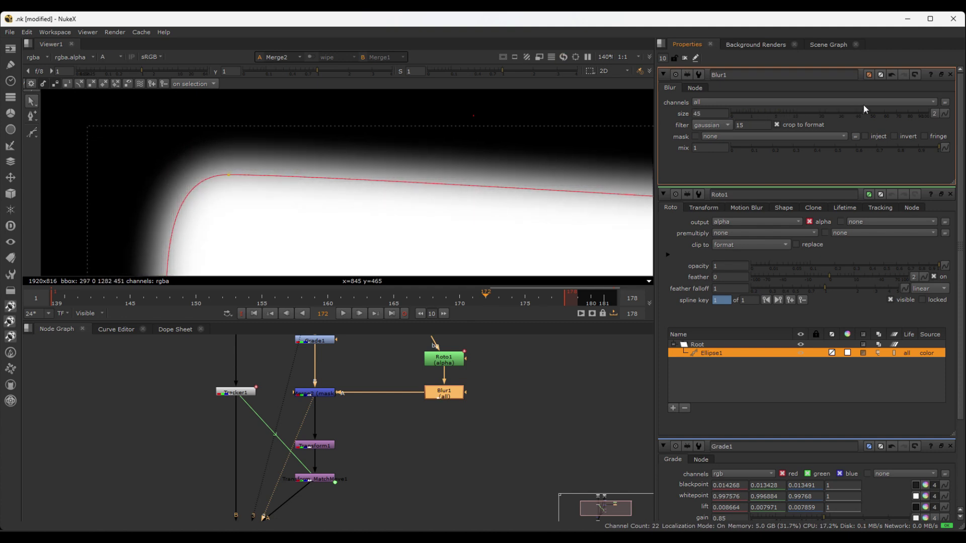
scroll(328, 186, down, 3)
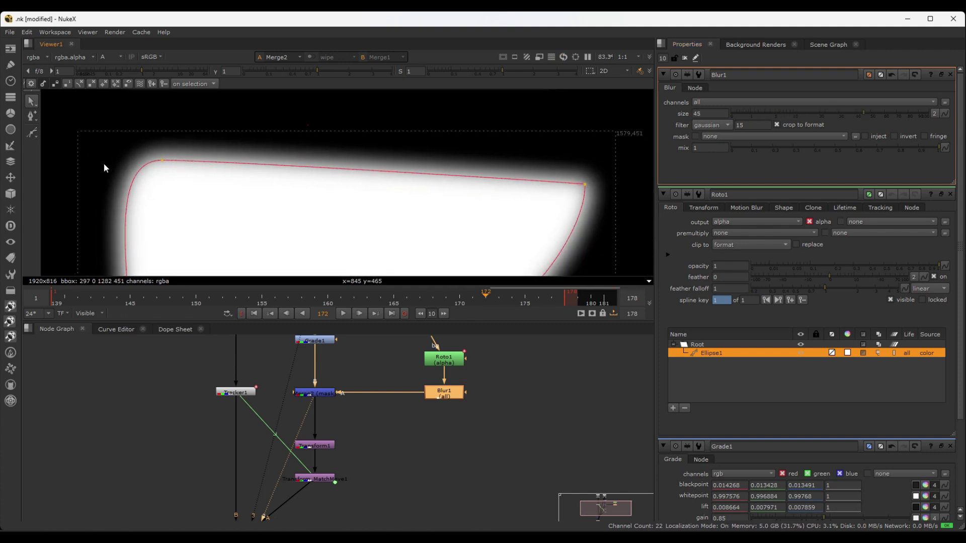
click(886, 114)
click(890, 115)
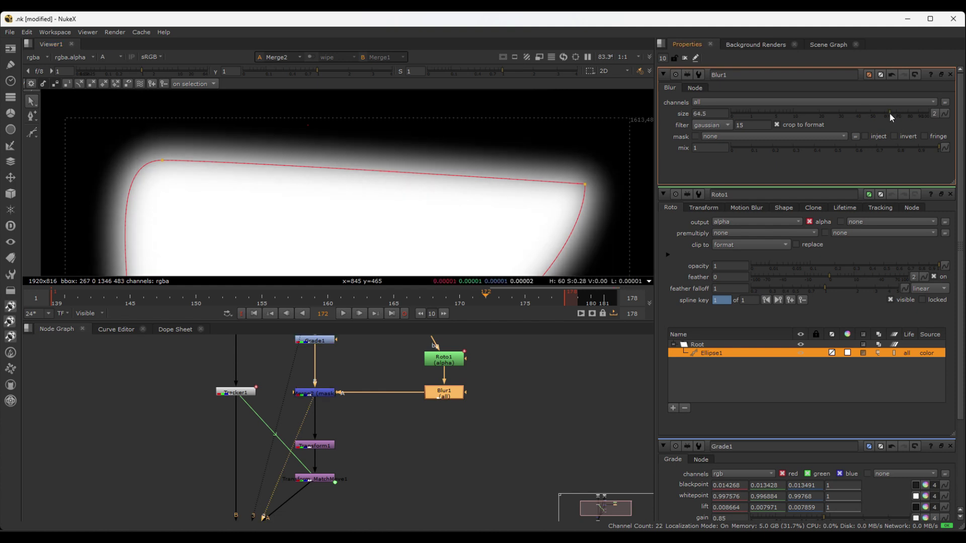
scroll(175, 139, down, 1)
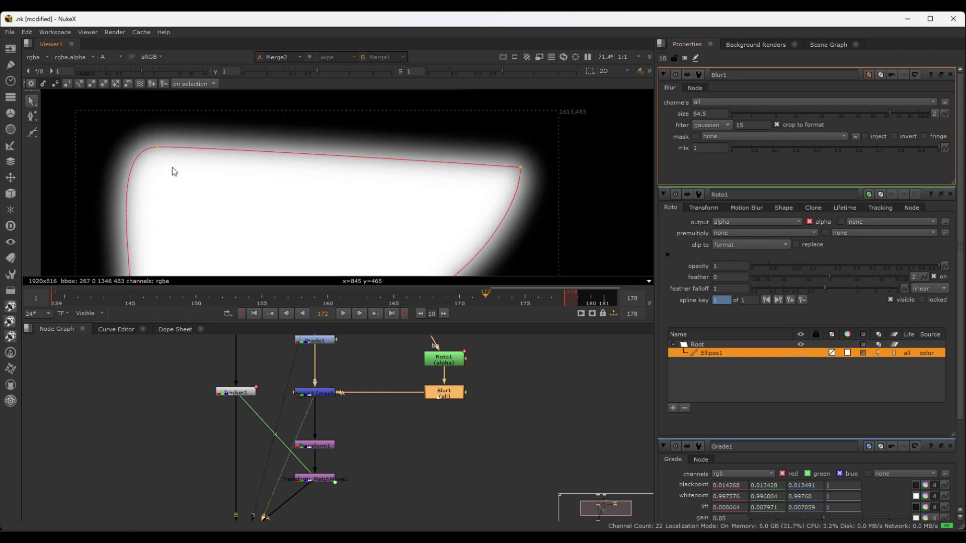
Switch the viewer back to RGB and view Merge1 in Viewer1.
key(a)
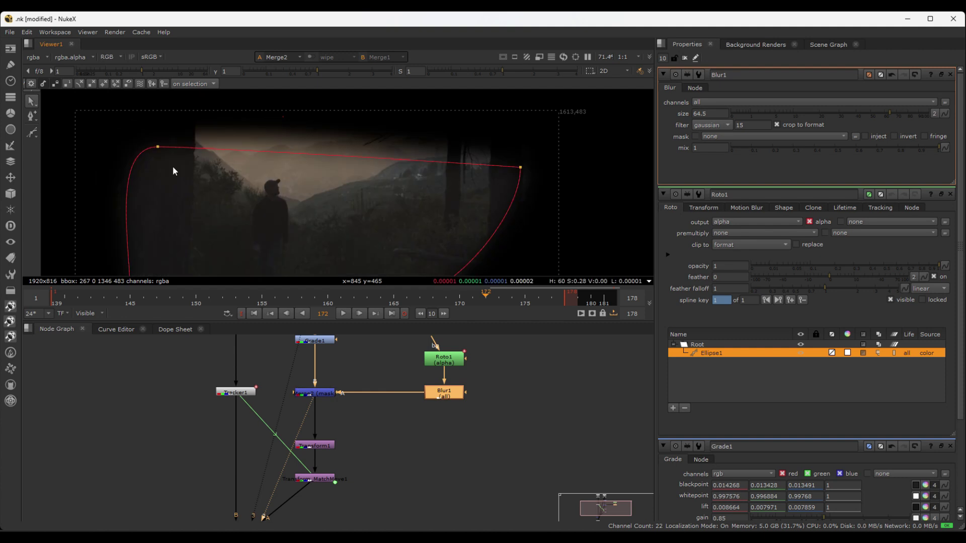
scroll(173, 166, down, 6)
middle_drag(364, 412, 415, 362)
click(288, 460)
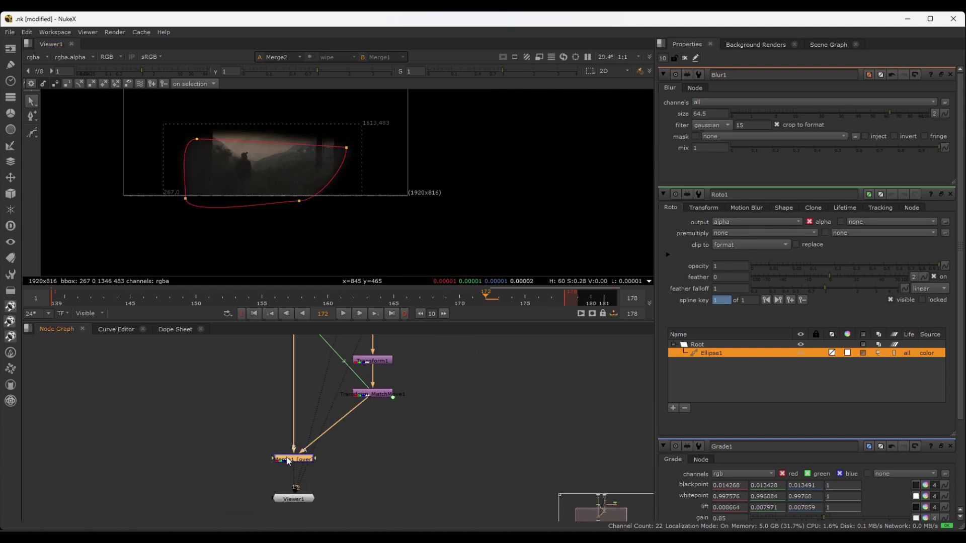
key(1)
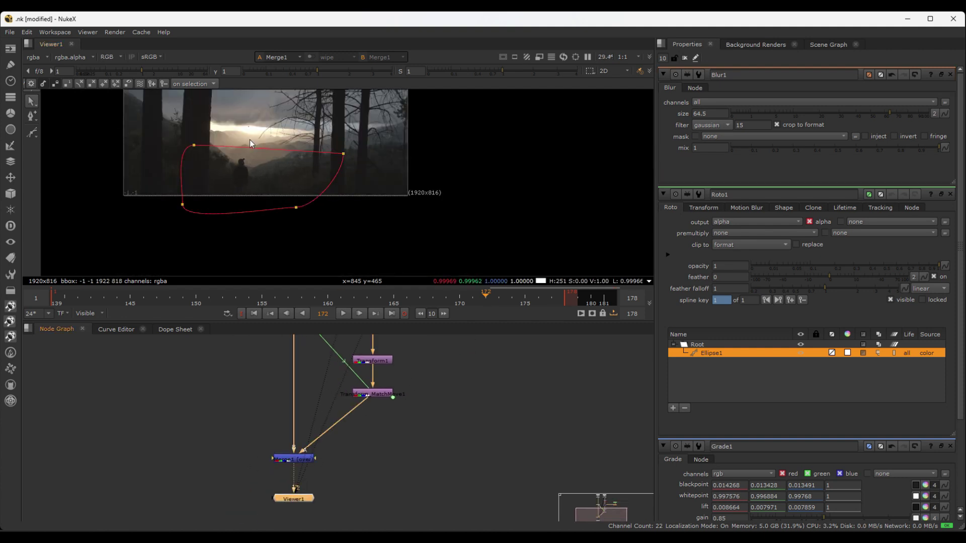
Deselect the Ellipse1 shape and hide the viewer overlays to inspect the blended patch in Merge1.
click(444, 128)
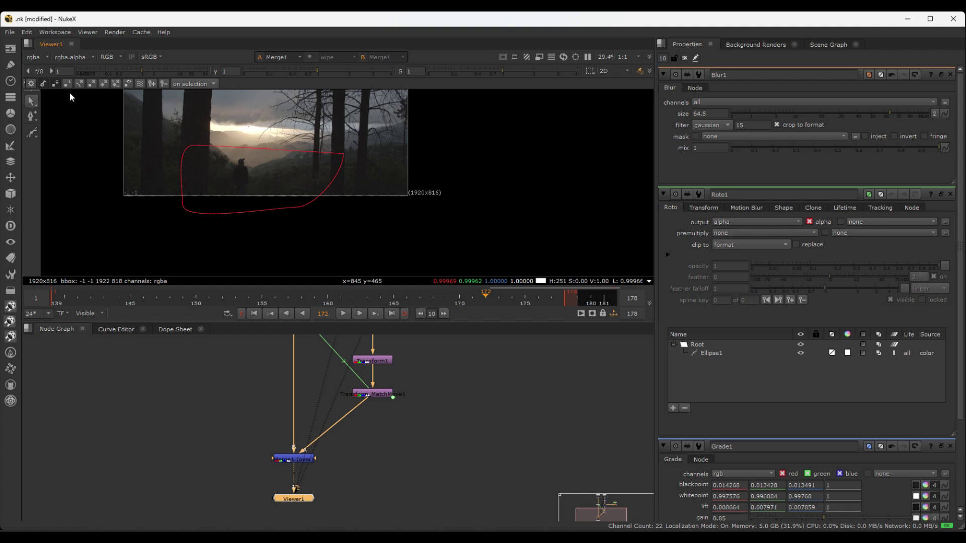
scroll(215, 162, up, 2)
key(o)
middle_drag(216, 161, 244, 215)
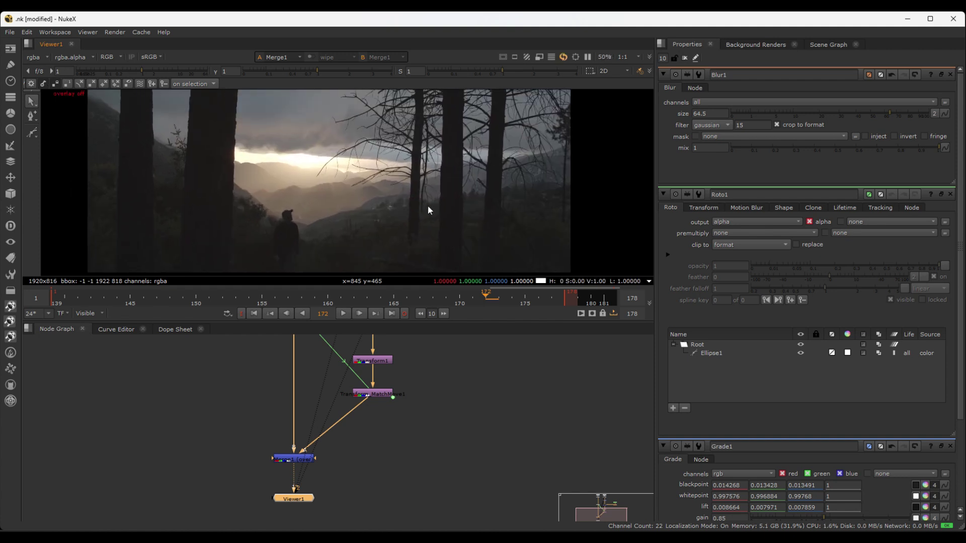
scroll(272, 204, down, 2)
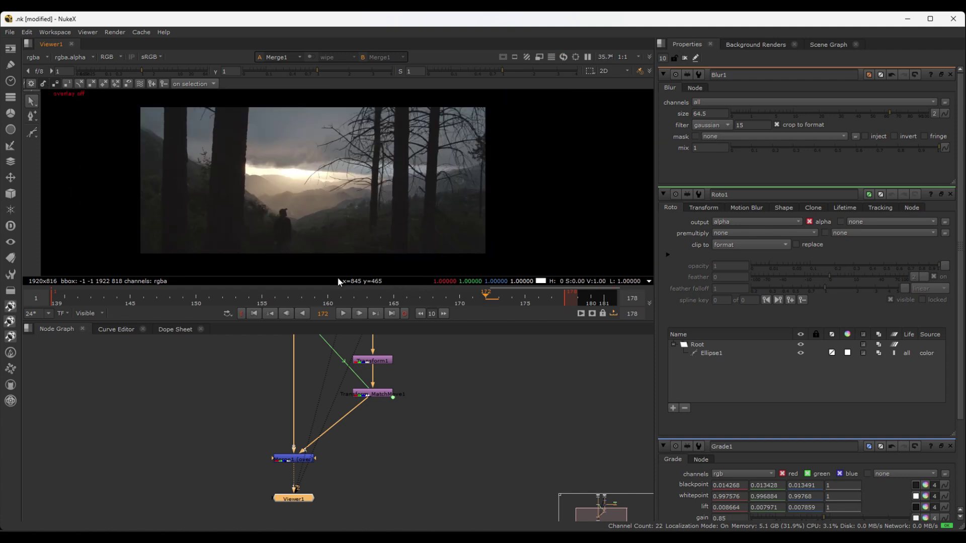
Play the Merge1 composite in a maximized viewer fitted to the frame, and restore the full workspace layout.
key(l)
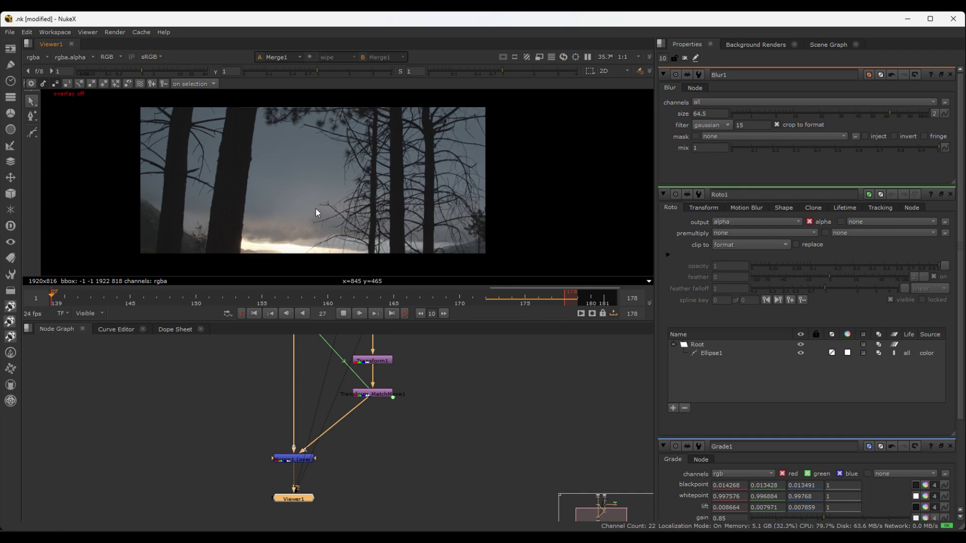
key(space)
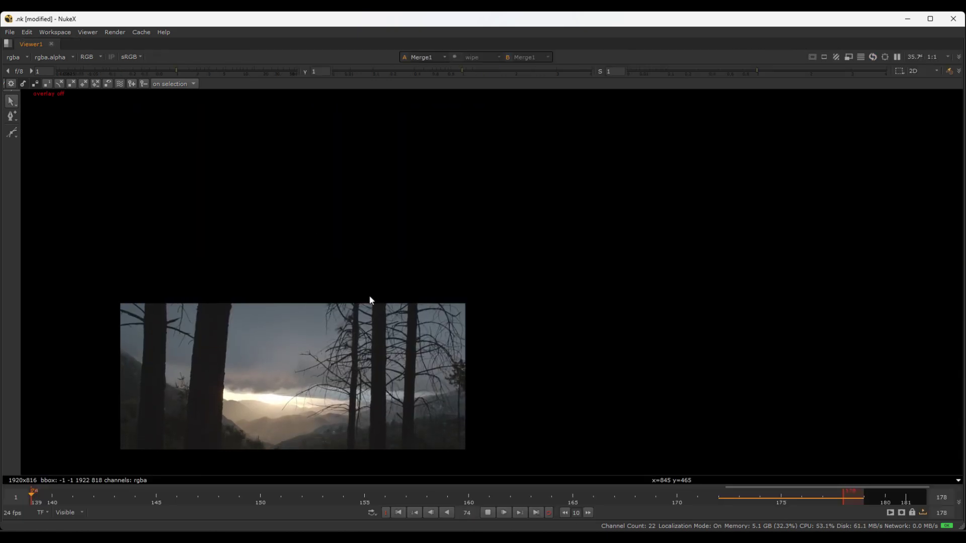
key(f)
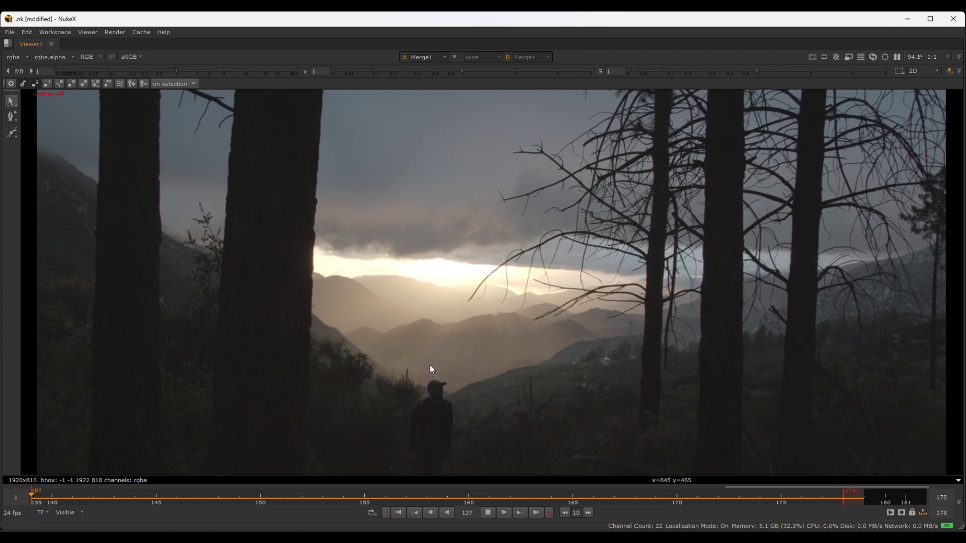
key(space)
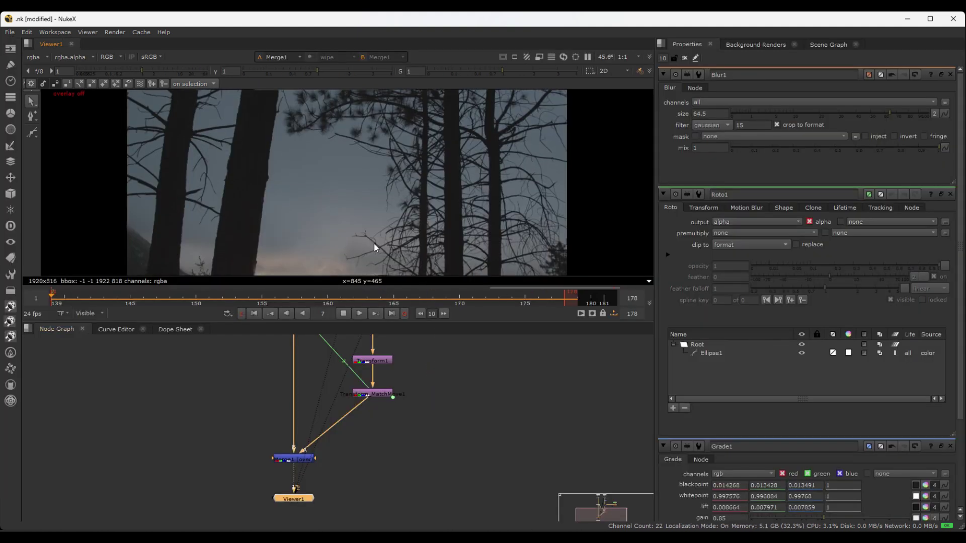